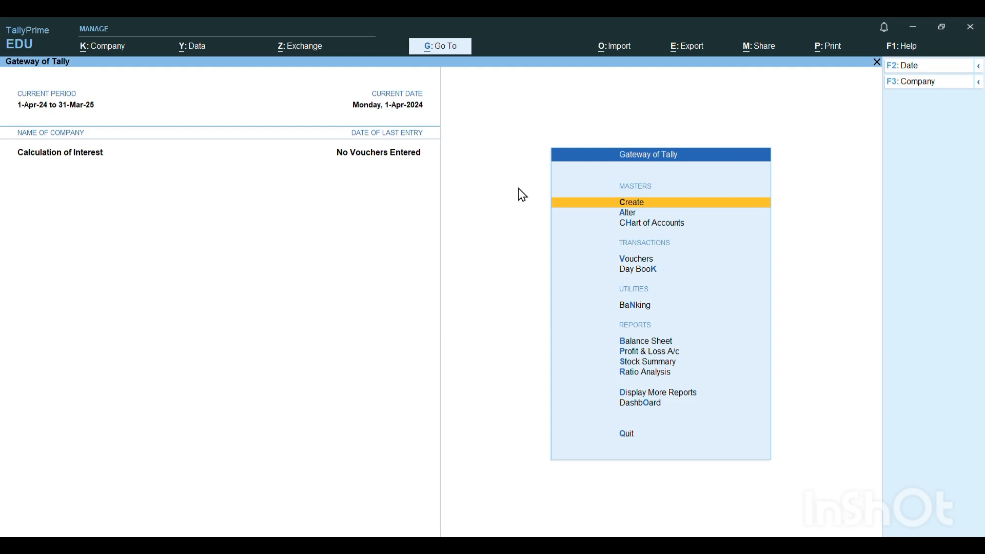
- Switch to the Word document, read the simple interest notes and both example exercises, and return to TallyPrime
mouse_move(649, 545)
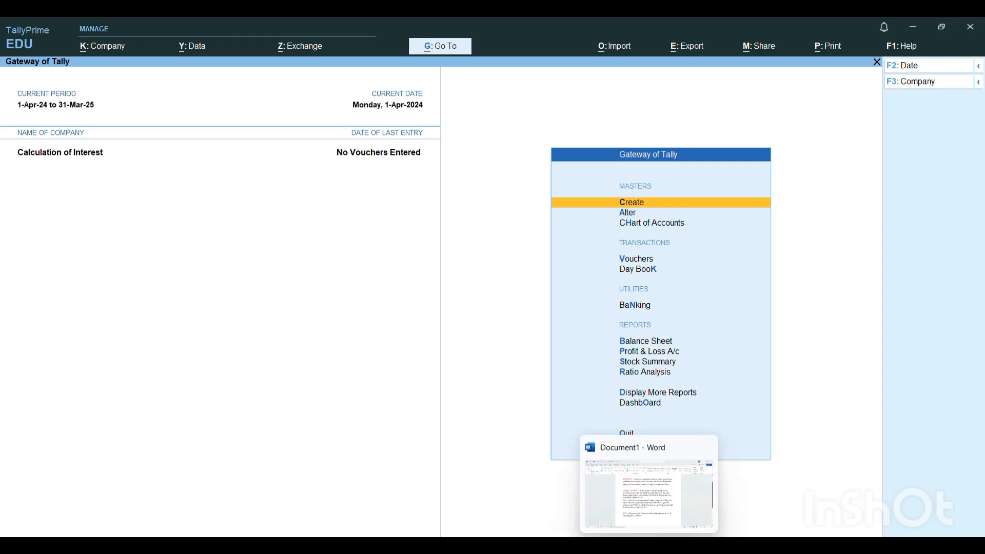
click(603, 493)
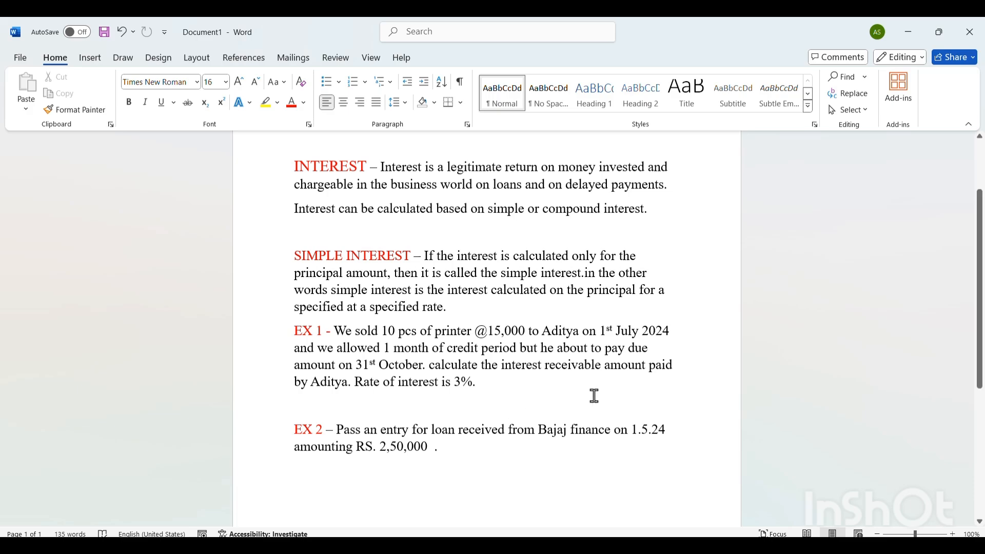
key(alt+Tab)
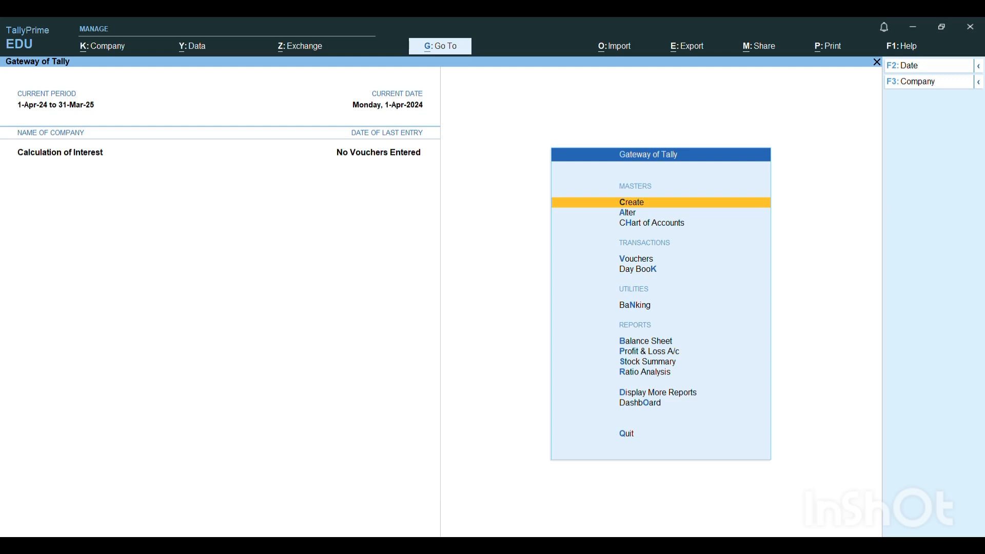
- Enable Interest Calculation in the company's accounting features and save the feature settings
key(F11)
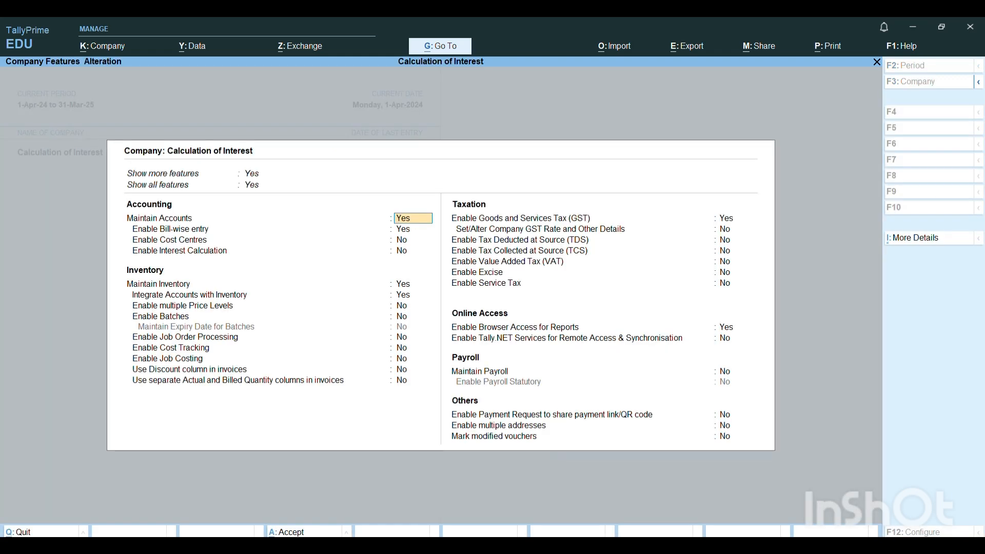
key(Return)
key(Return)
key(Return)
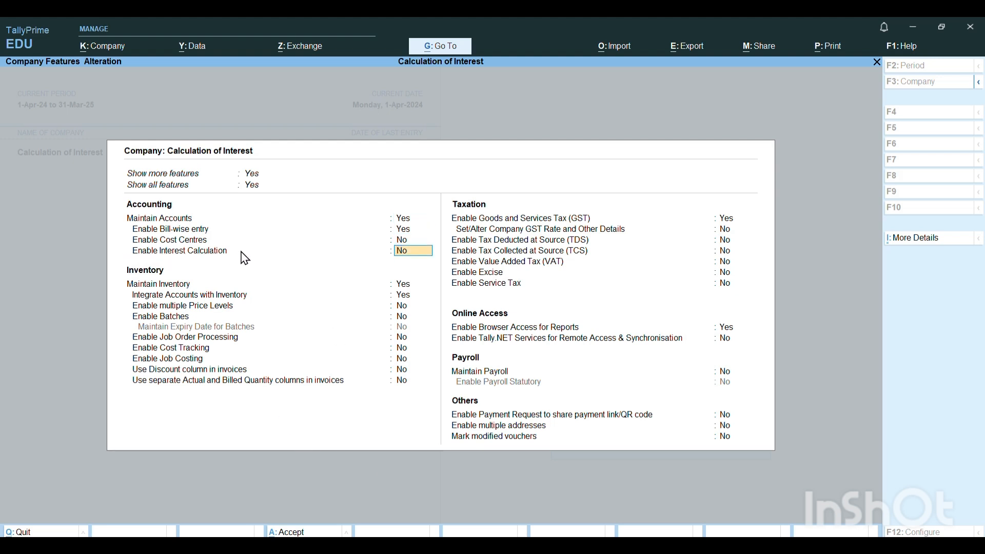
text(y)
key(Return)
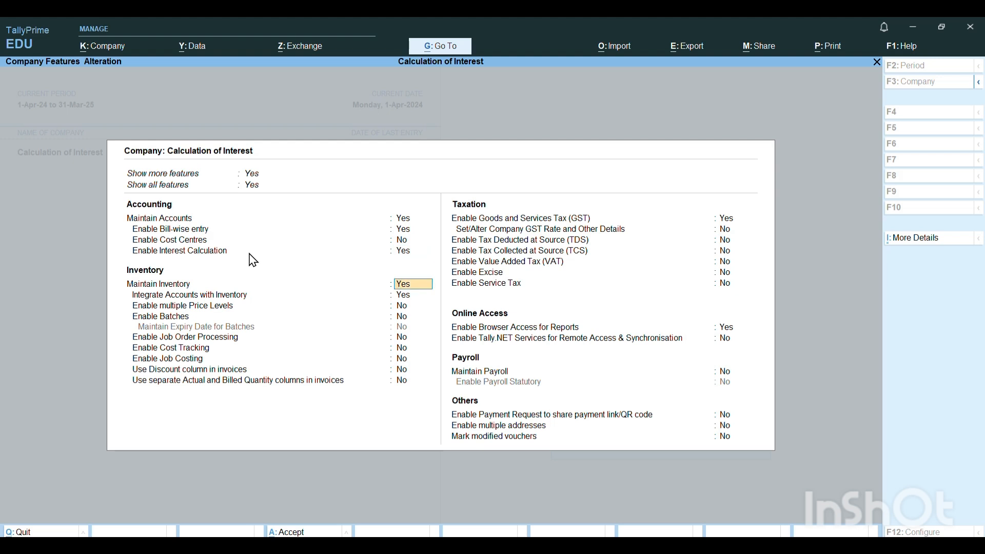
key(ctrl)
key(ctrl+a)
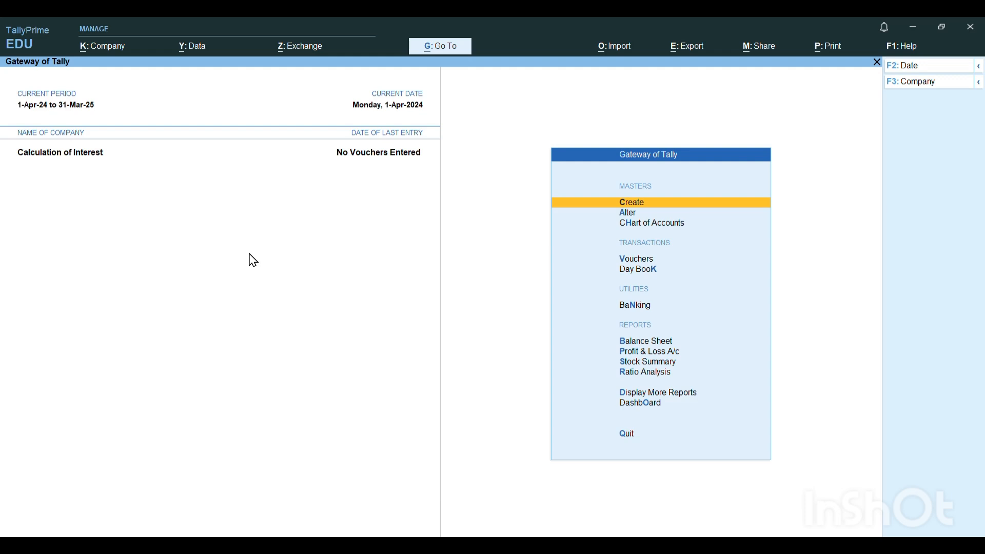
- Start a new Sales voucher and enter 015/AS/24-25 as its reference number
key(Down)
key(Down)
key(Down)
key(Return)
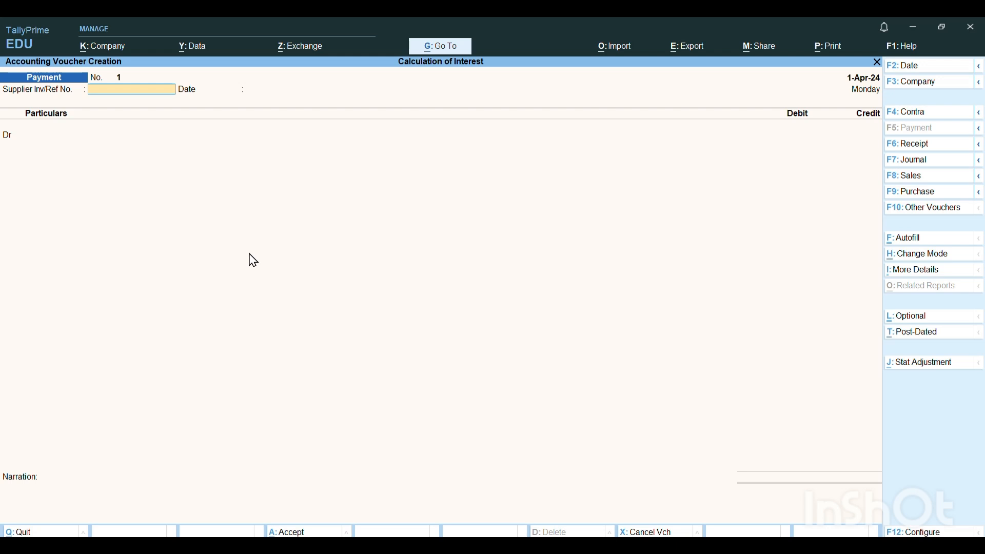
key(F8)
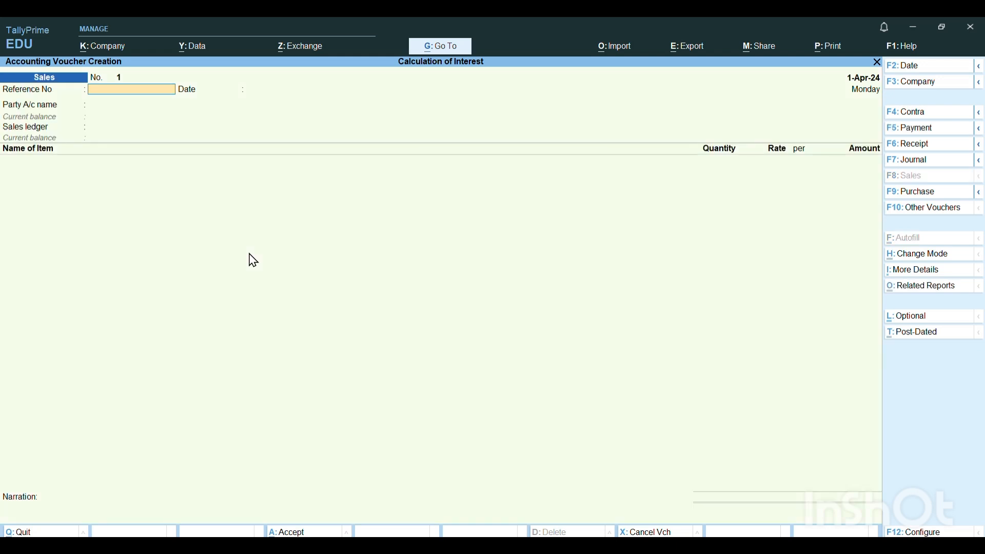
text(015/AS/24-2)
text(5)
key(Return)
- Set the sales voucher date to 1-Jul-24 and keep the reference date of 1-Apr-24
key(F2)
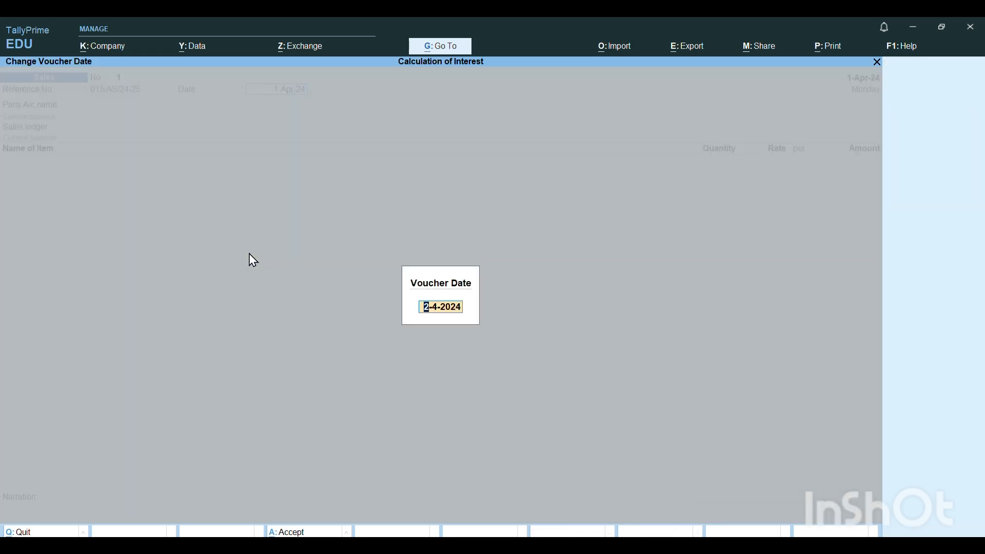
text(1-7)
key(Return)
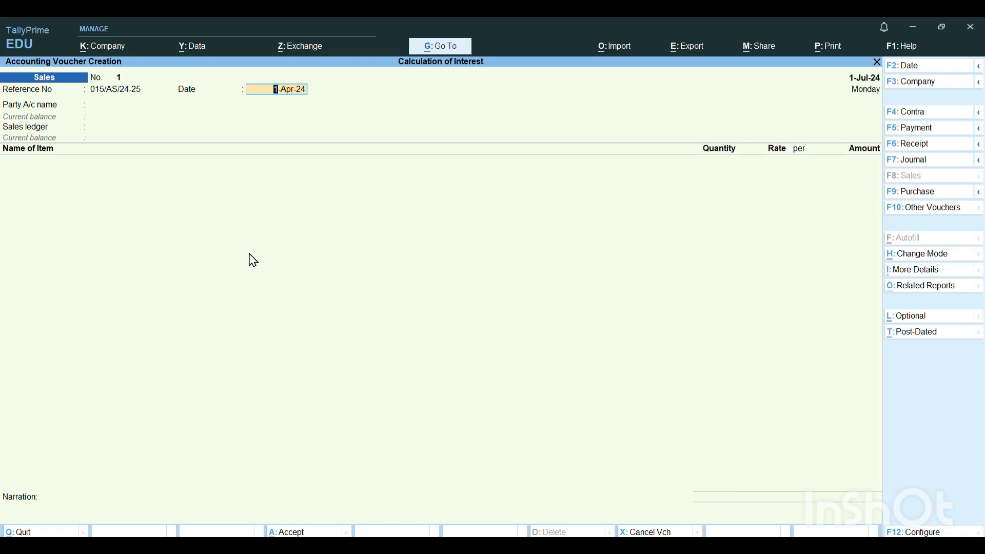
key(Return)
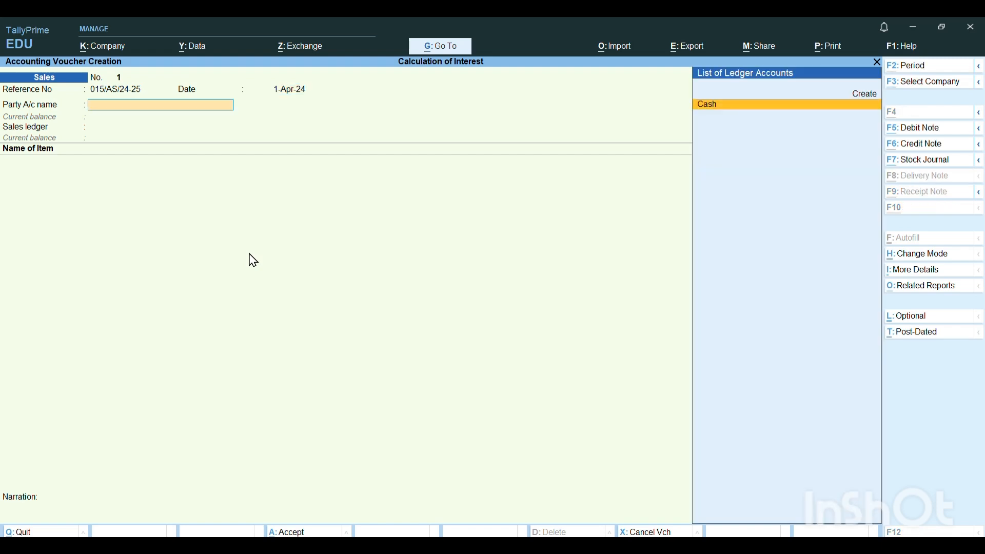
- Create a new party ledger with the customer's name and place it under Sundry Debtors
key(alt+c)
text(AD)
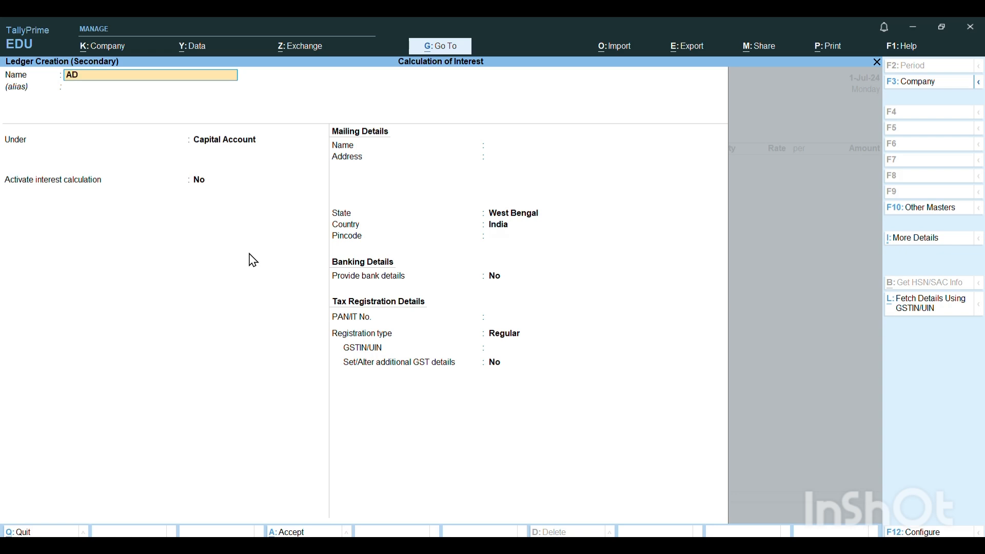
text(ITYA)
key(Return)
key(Return)
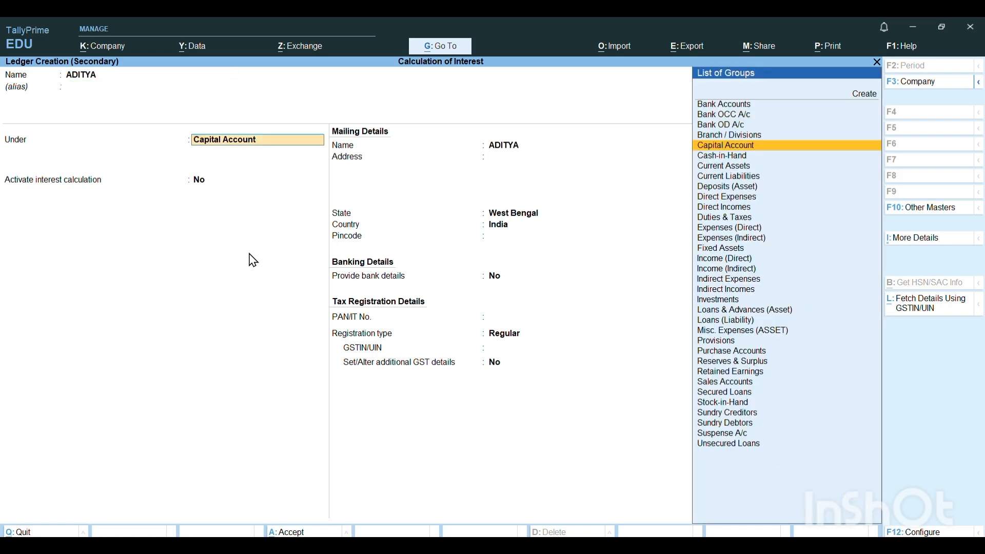
text(DEB)
key(Return)
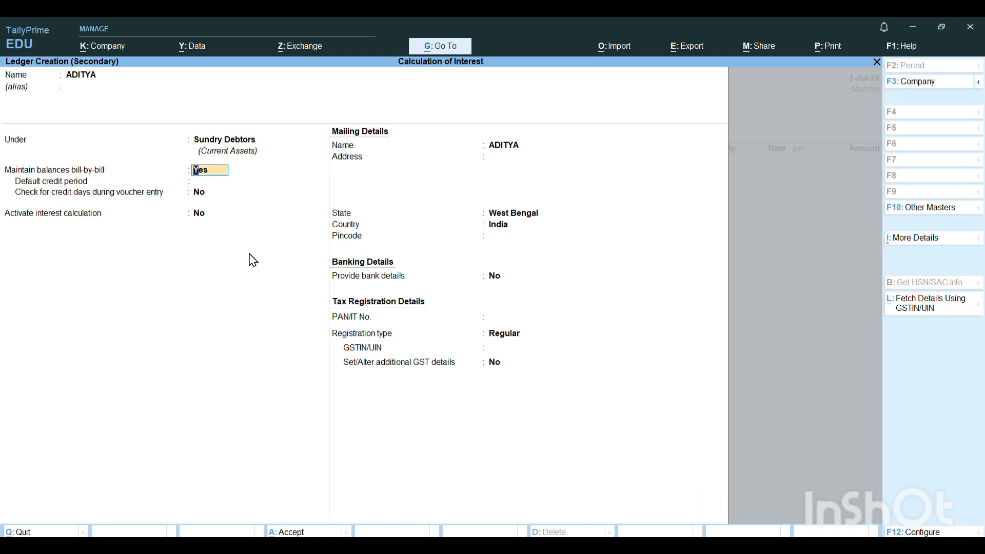
- Activate interest calculation for the customer's ledger and include the transaction date for both amounts added and amounts deducted
key(Return)
key(Return)
key(Return)
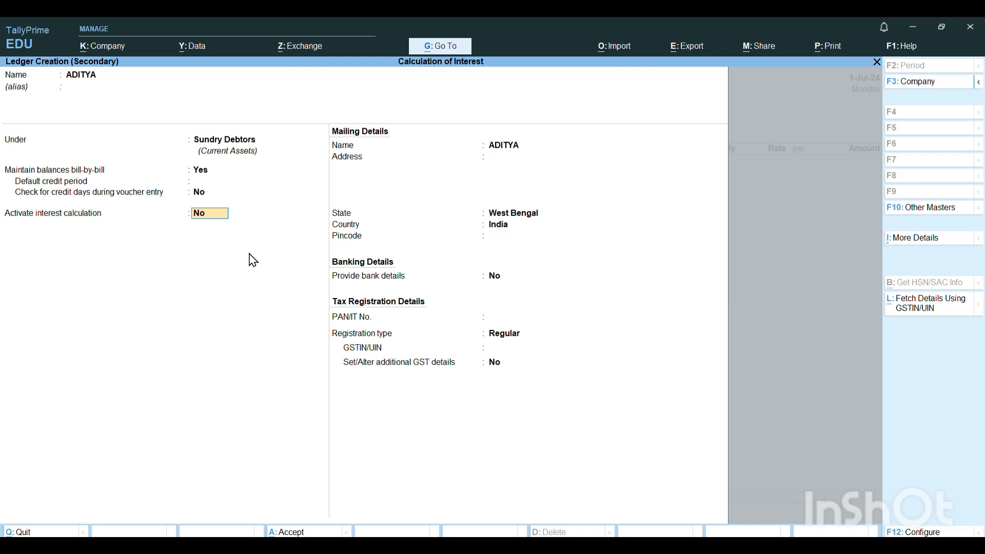
text(Y)
key(Return)
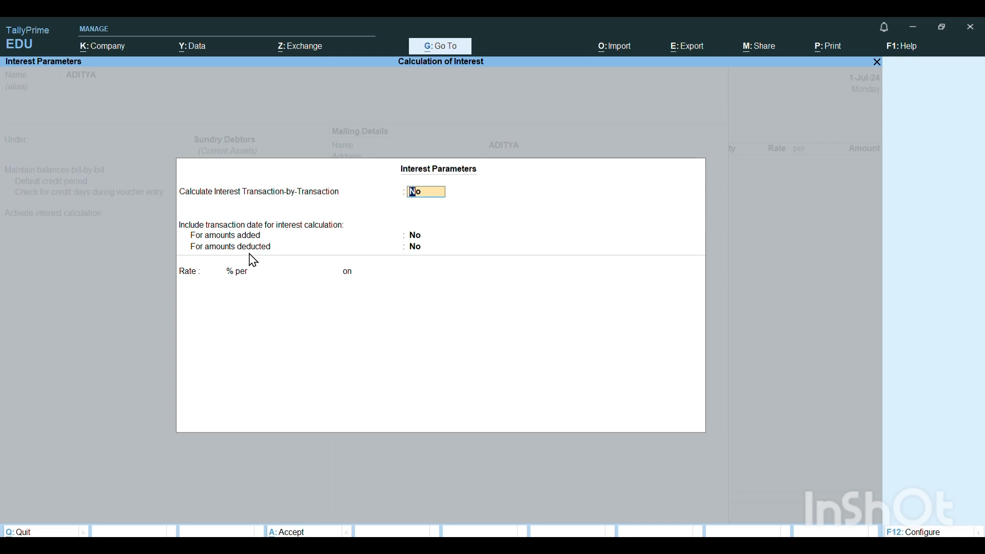
key(Return)
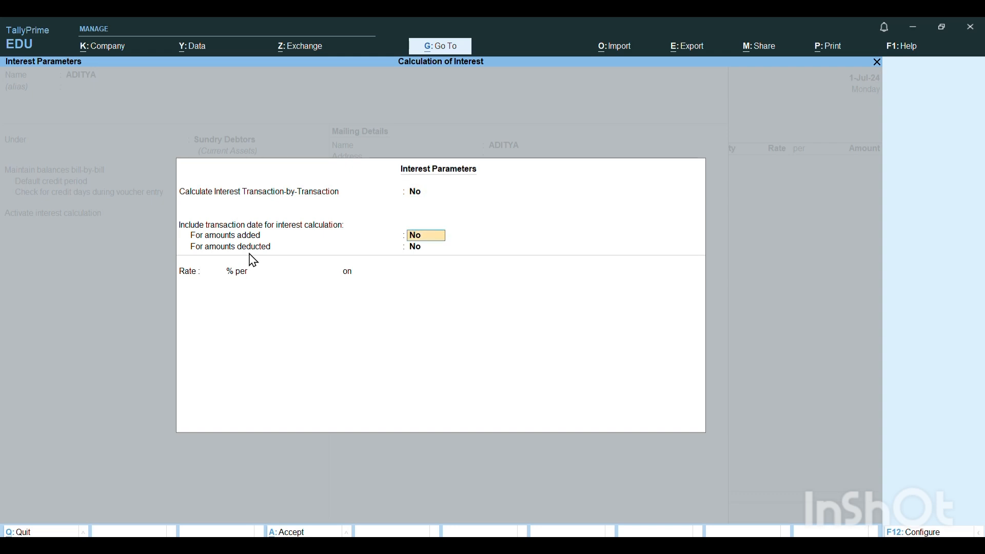
text(Y)
key(Return)
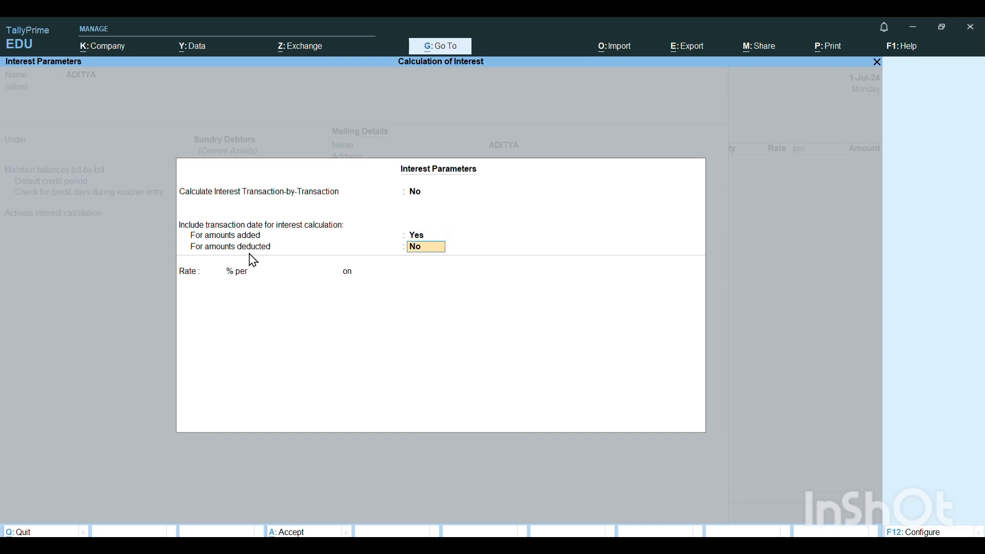
text(Y)
key(Return)
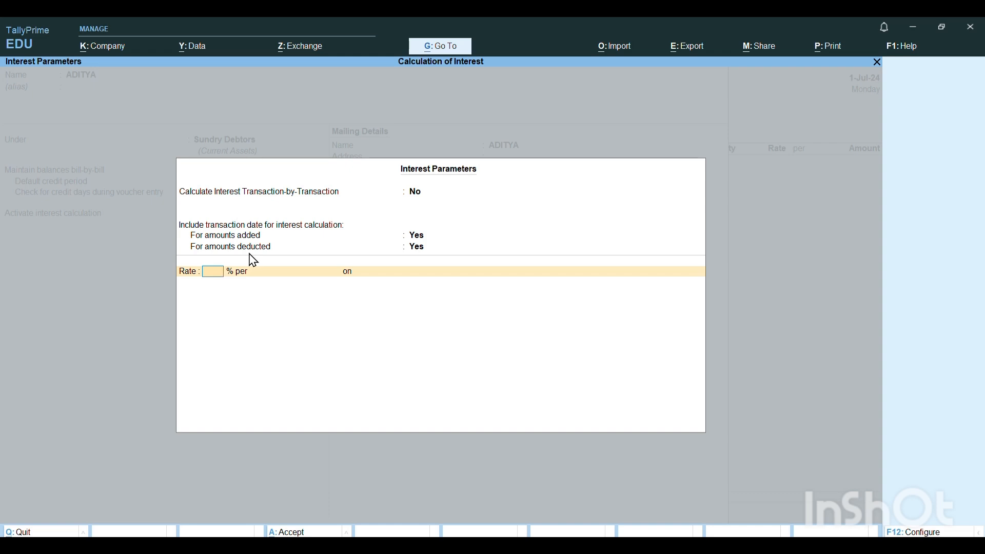
- Set the interest rate to 3% per Calendar Month on All Balances
key(Return)
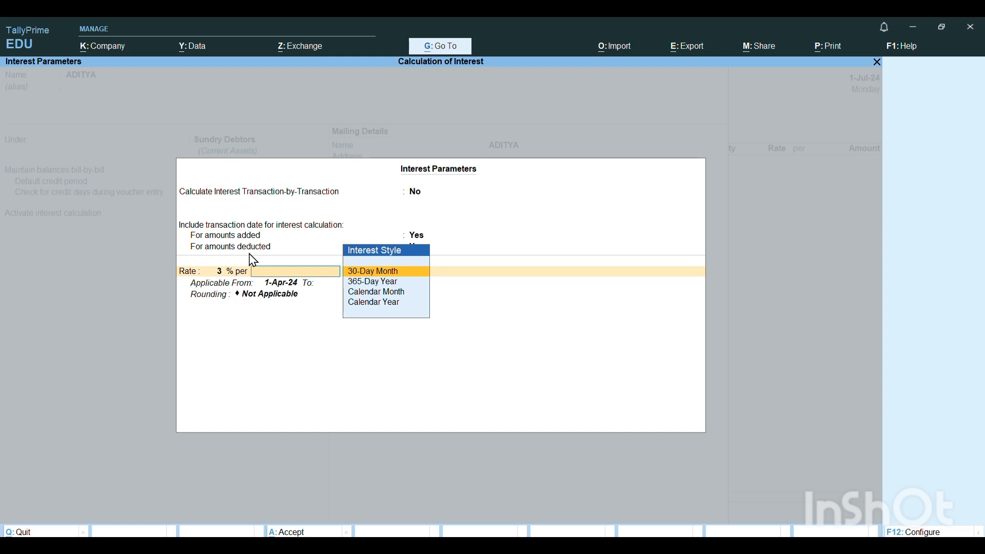
key(Down)
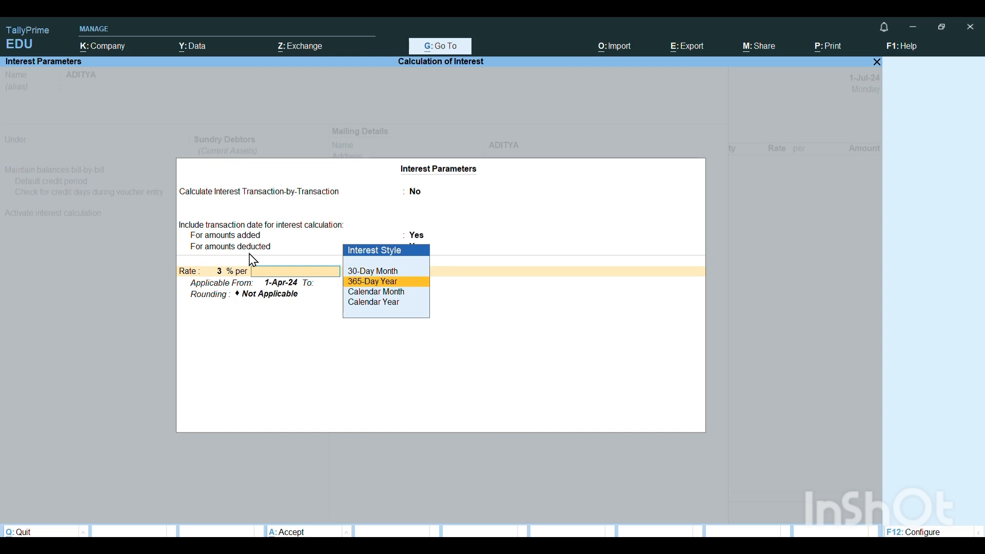
key(Down)
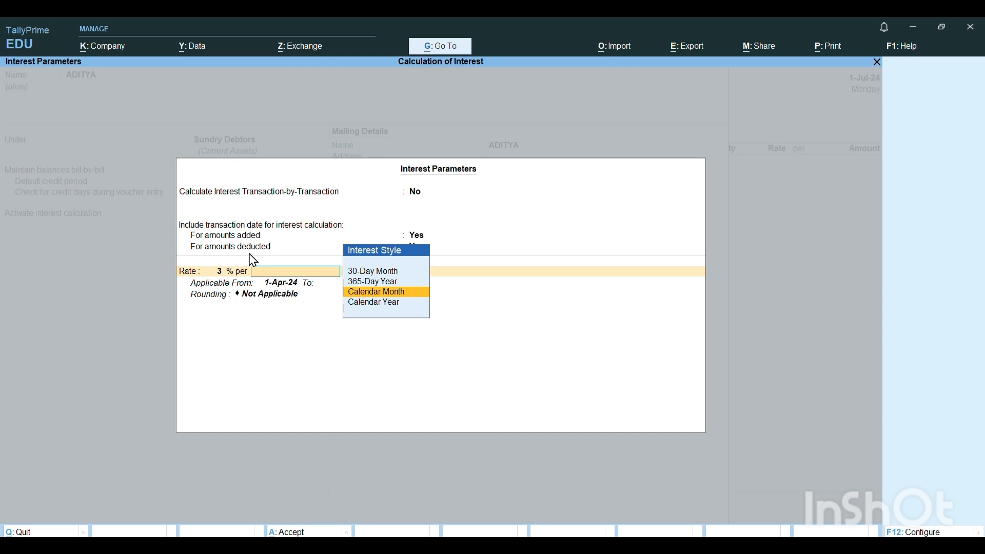
key(Down)
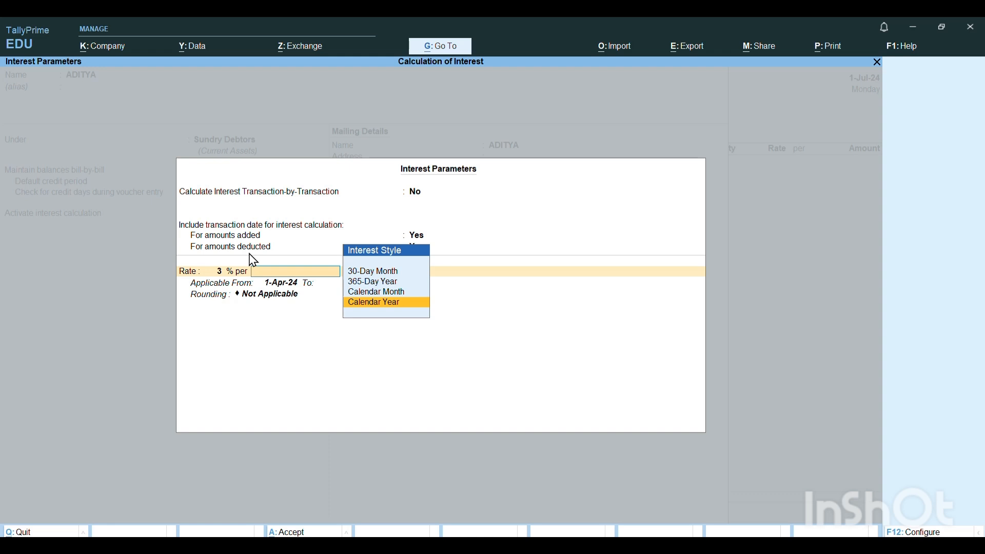
key(Up)
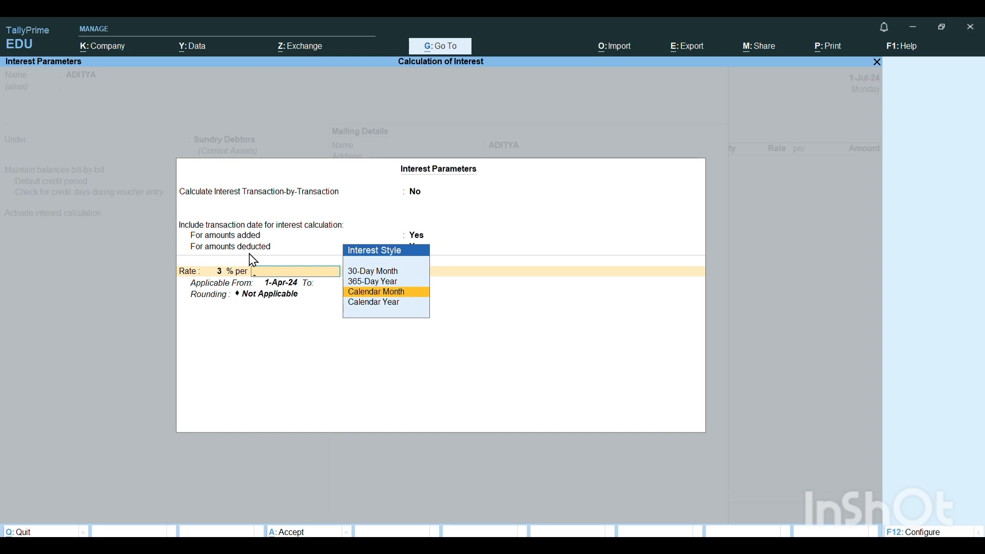
key(Return)
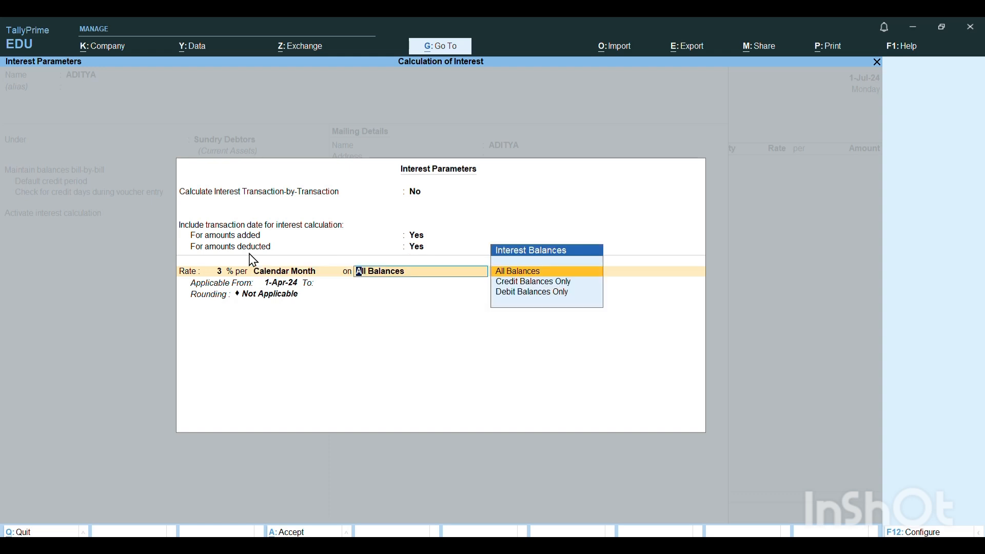
key(Return)
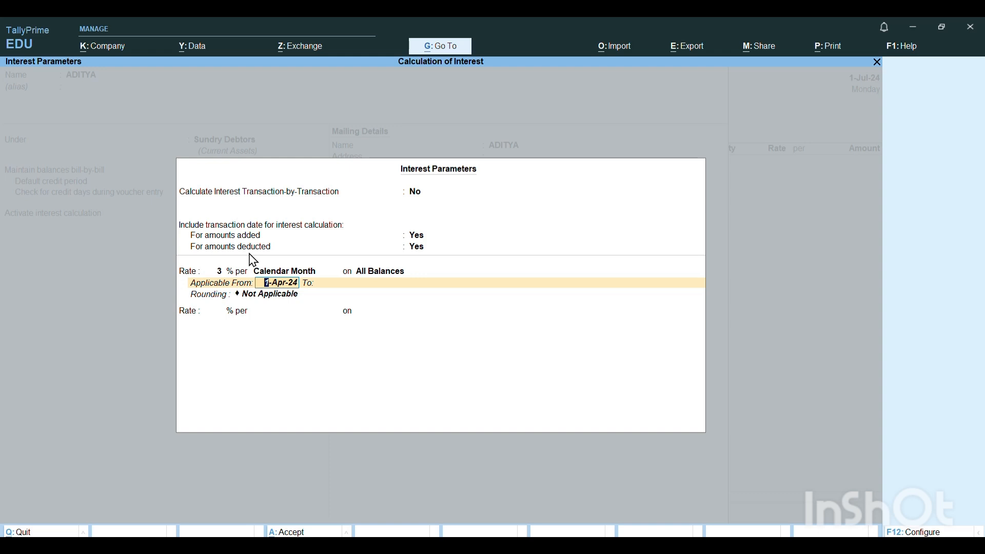
- Make the interest rate applicable from 2-Aug-24 to 31-Oct-24 without rounding, and finish the interest parameters
text(2.8.24)
key(Return)
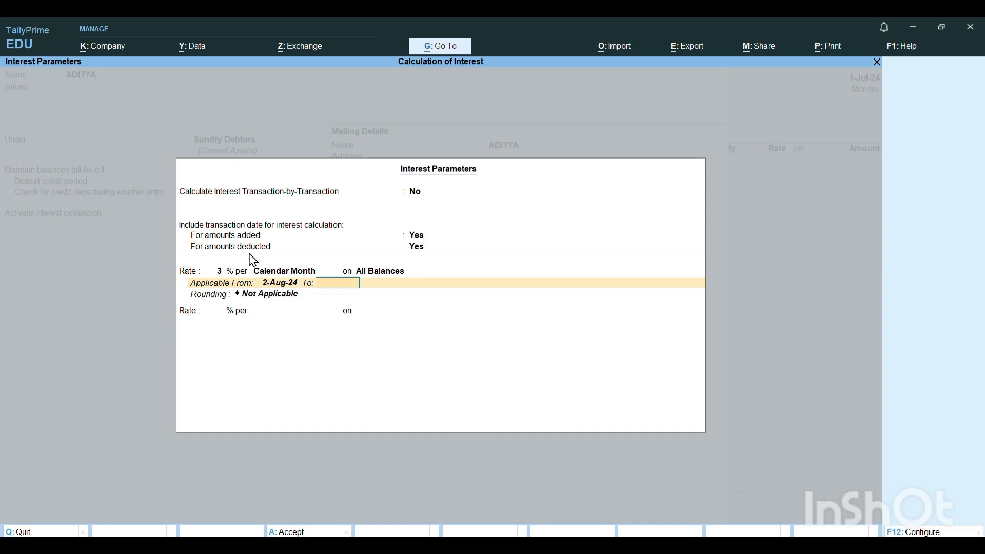
text(31.10.24)
key(Return)
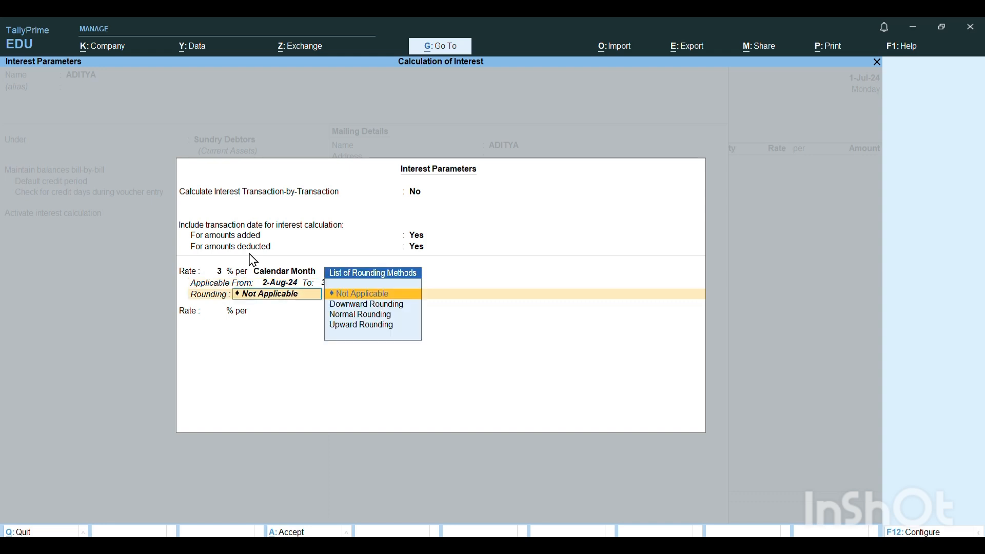
key(Return)
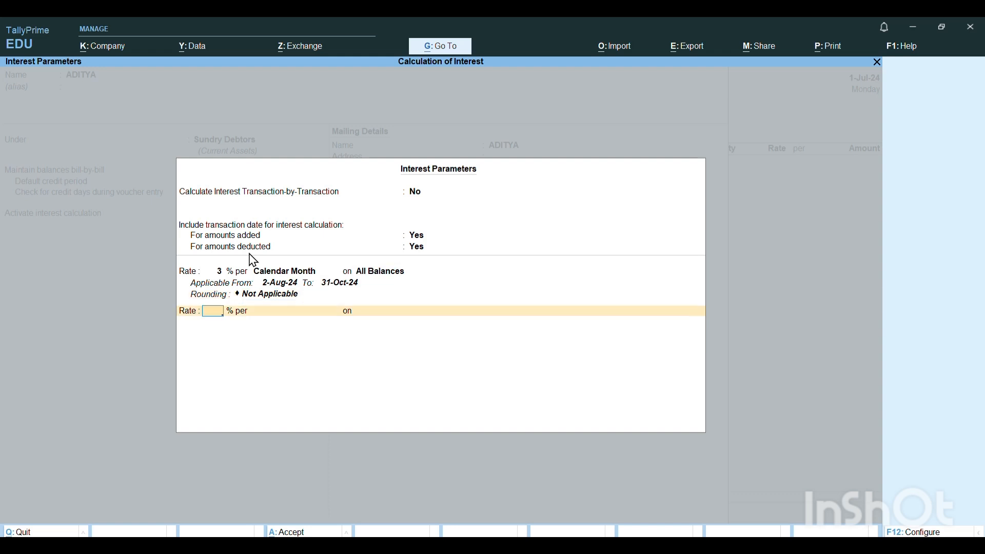
key(Return)
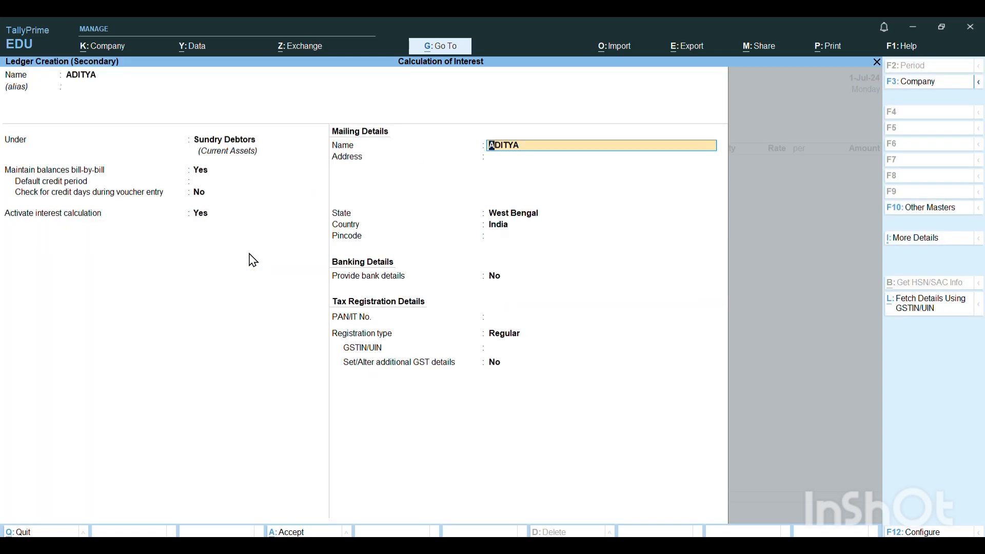
- Keep the default mailing, banking and tax registration details and save the customer's ledger
key(Return)
key(Return)
key(Return)
key(Return)
key(Return)
key(Return)
key(Return)
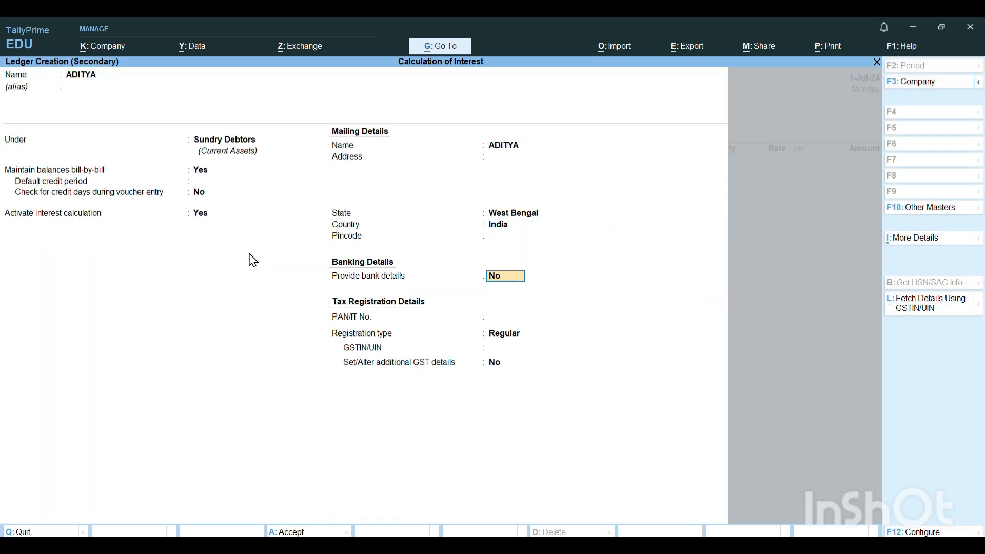
key(Return)
key(Return)
key(Return)
key(Return)
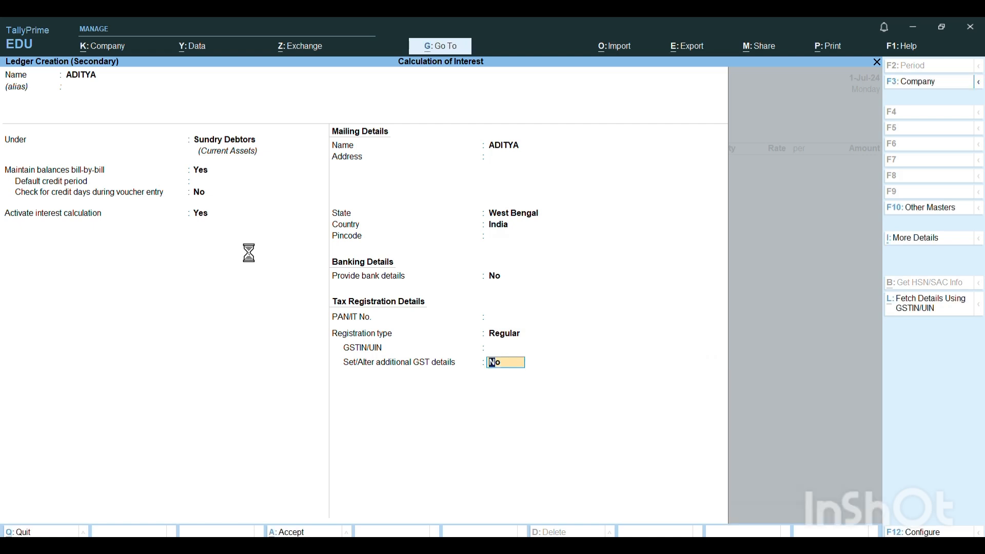
key(Return)
key(Return)
key(Return)
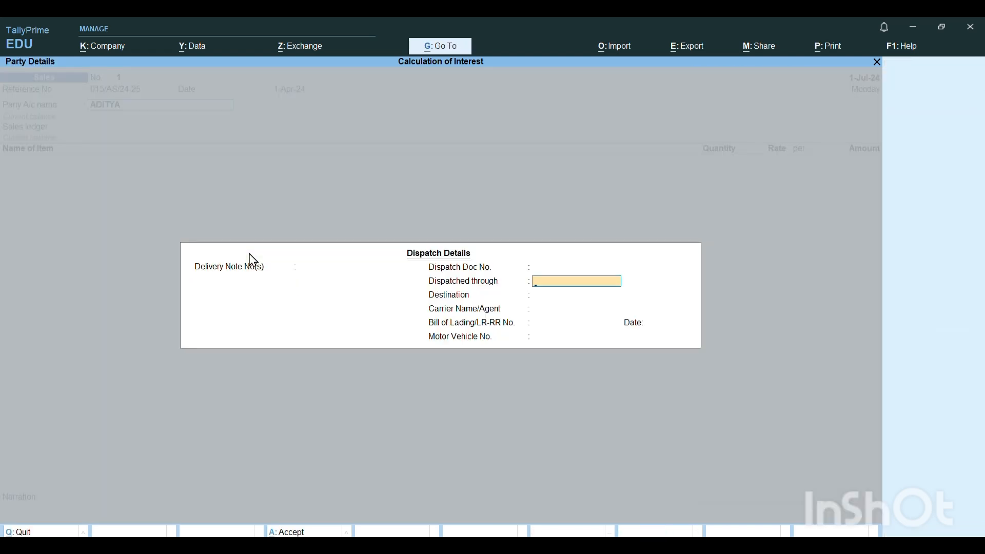
- Leave the dispatch details blank and accept the default party details for the sales voucher
key(ctrl+a)
key(ctrl+a)
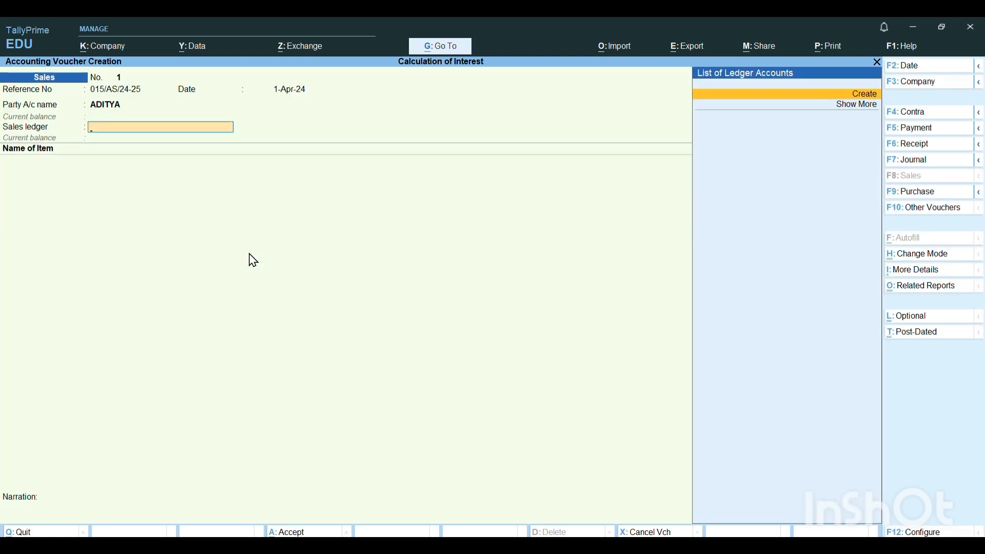
- Create a sales ledger named SALES under Sales Accounts for the voucher
key(Return)
text(SALES)
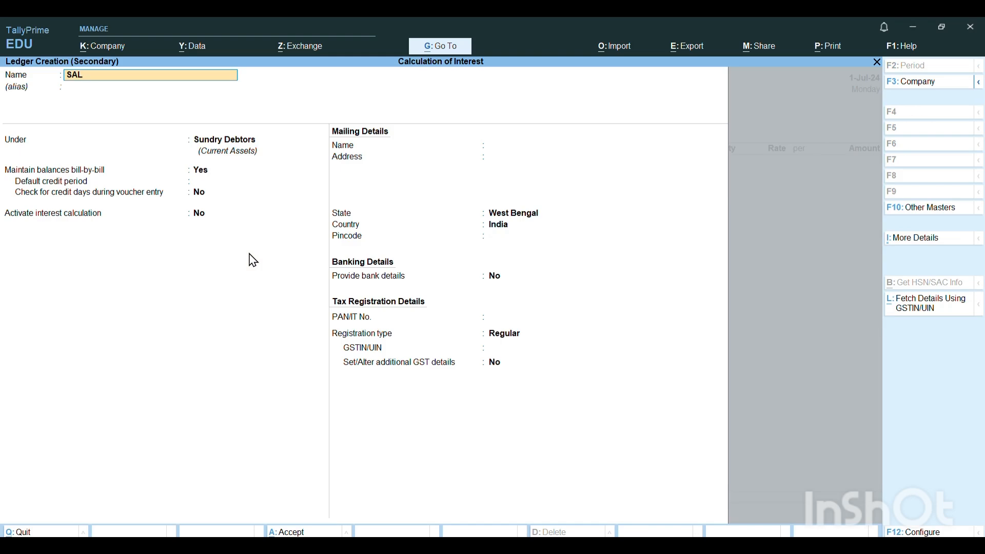
key(Return)
key(Return)
text(SAL)
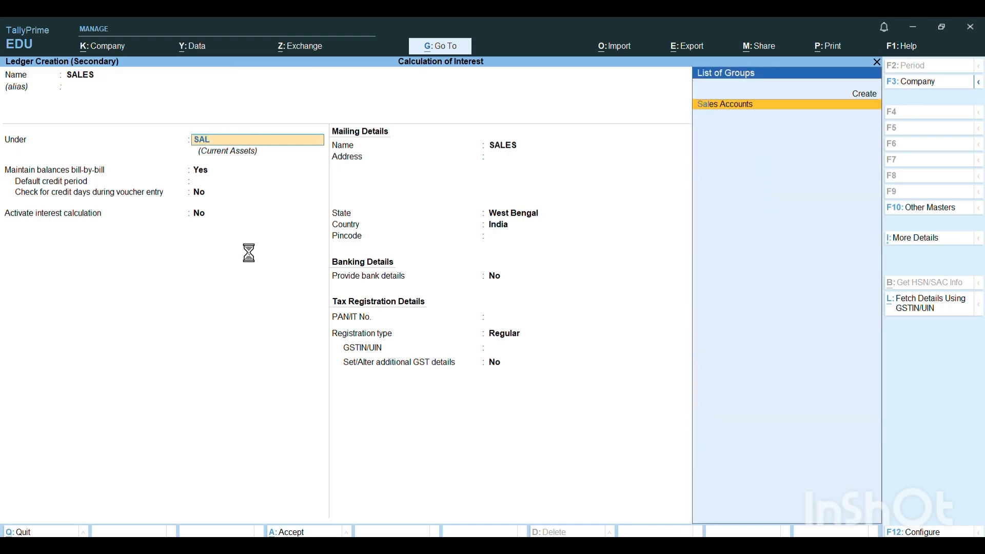
key(Return)
key(Return)
key(Return)
key(Return)
key(Return)
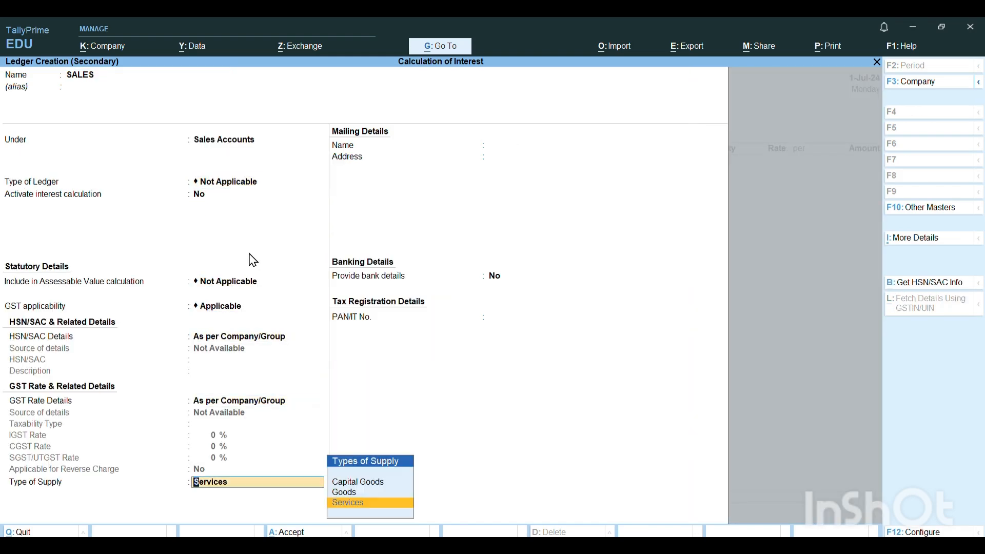
- Keep the SALES ledger's default interest and statutory details and save the ledger
key(ctrl+a)
key(Return)
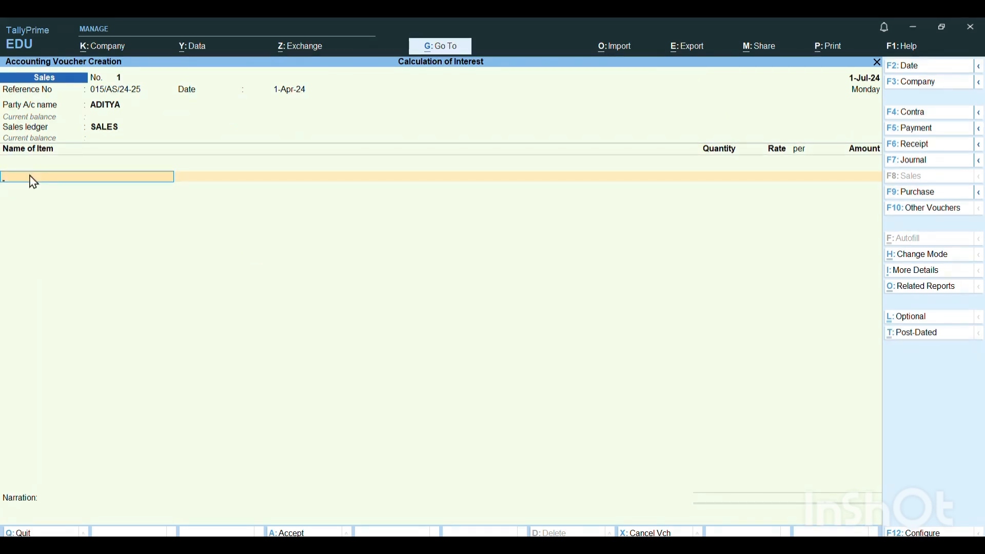
- Start creating a stock item from the sales voucher and check the sale details under EX 1 in the Word document
key(alt+c)
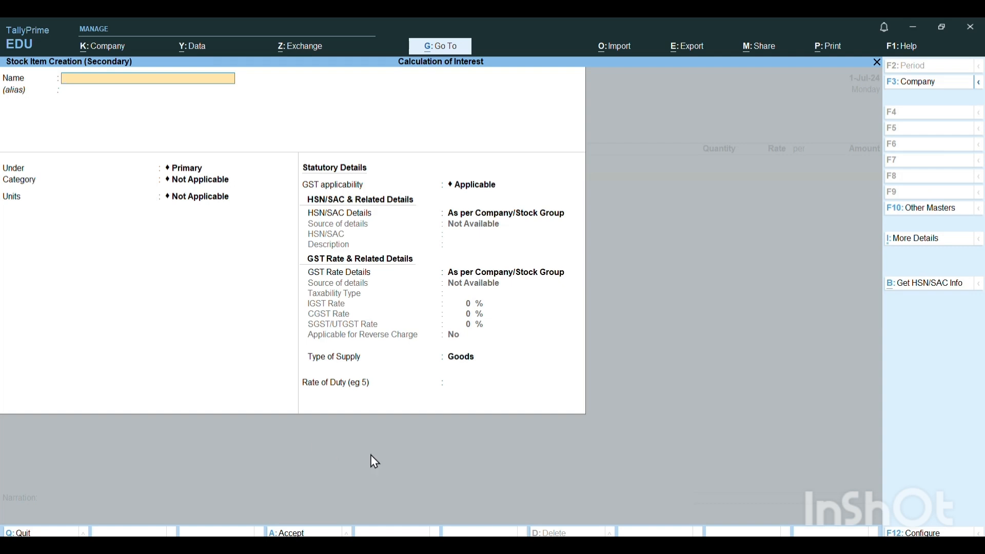
key(alt+Tab)
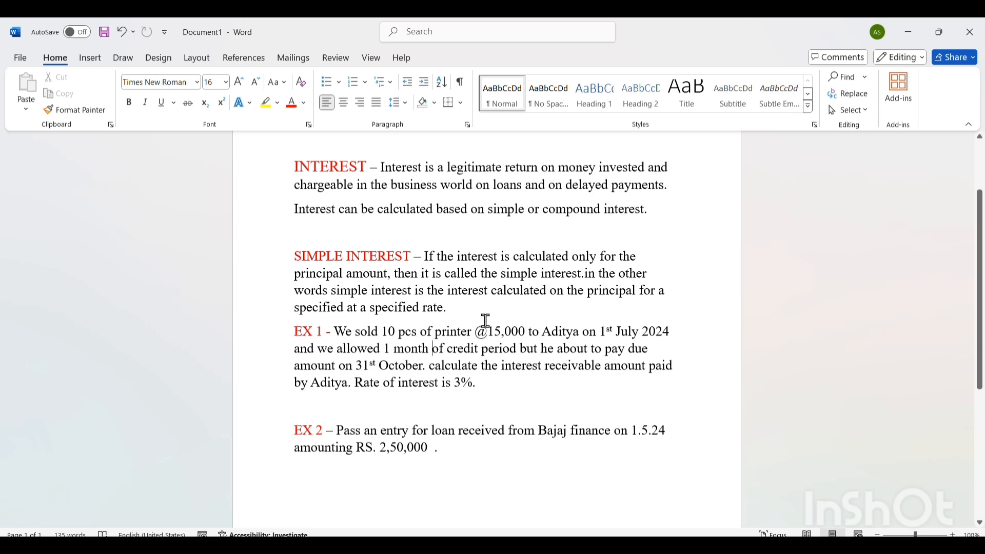
click(433, 348)
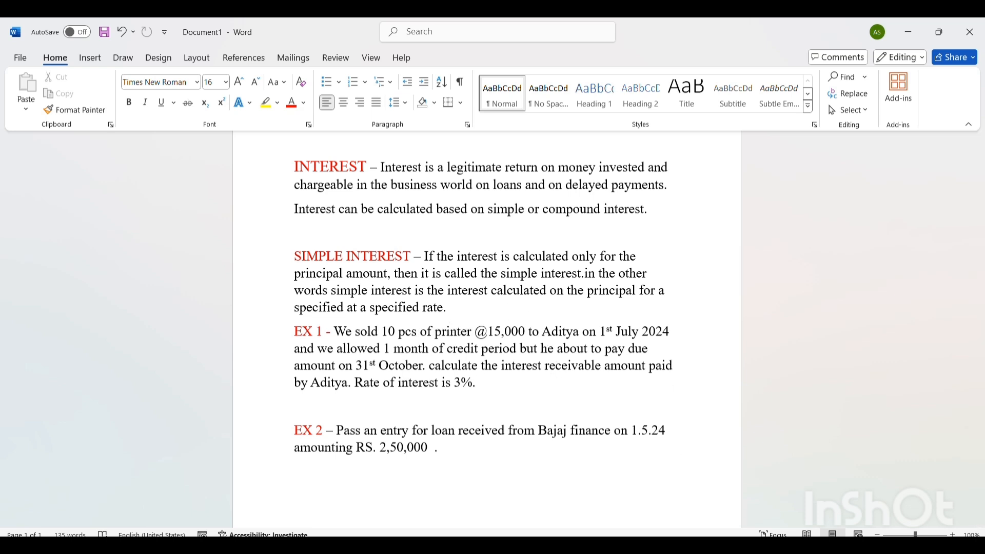
key(alt+Tab)
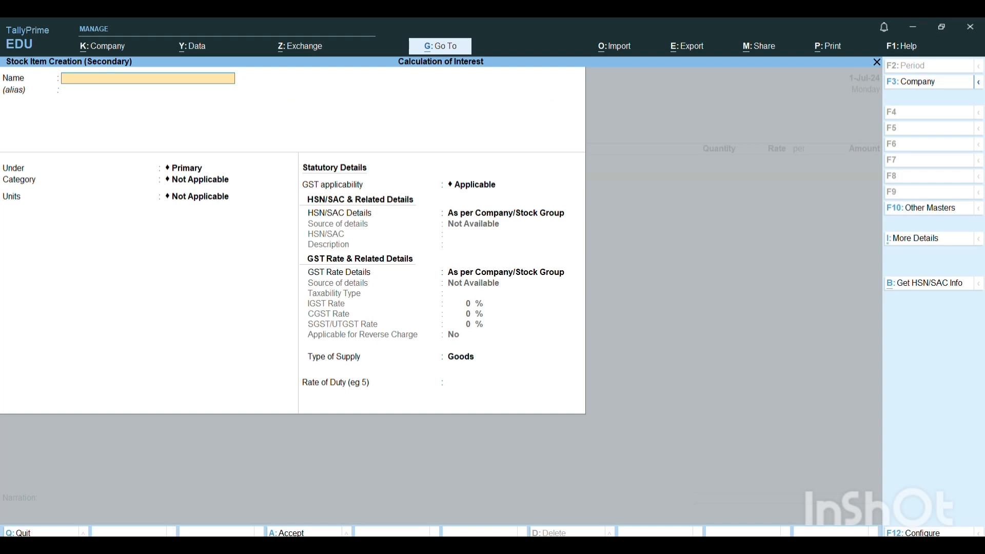
- Name the stock item PRINTER, placing it under Primary with no category
text(PRINTER)
key(Return)
key(Return)
key(Return)
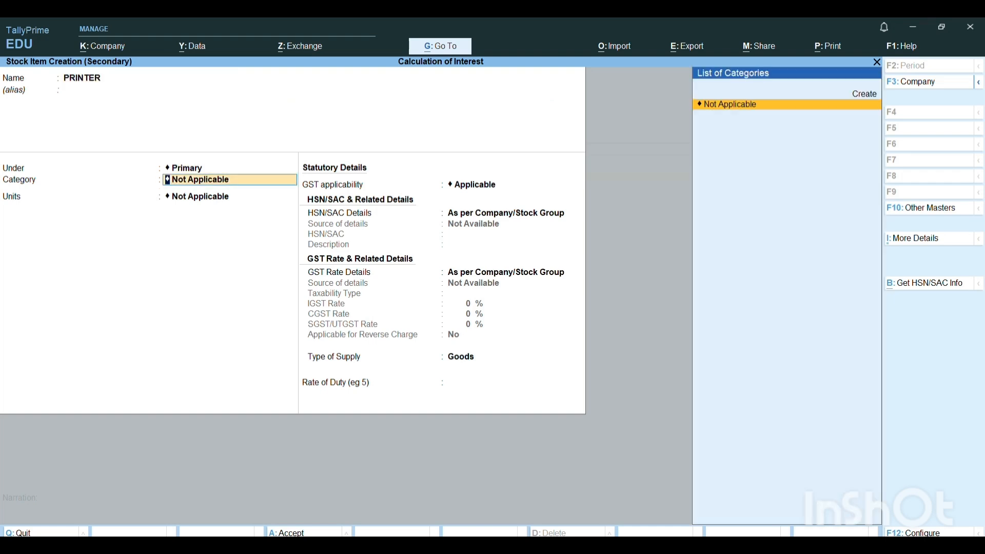
key(Return)
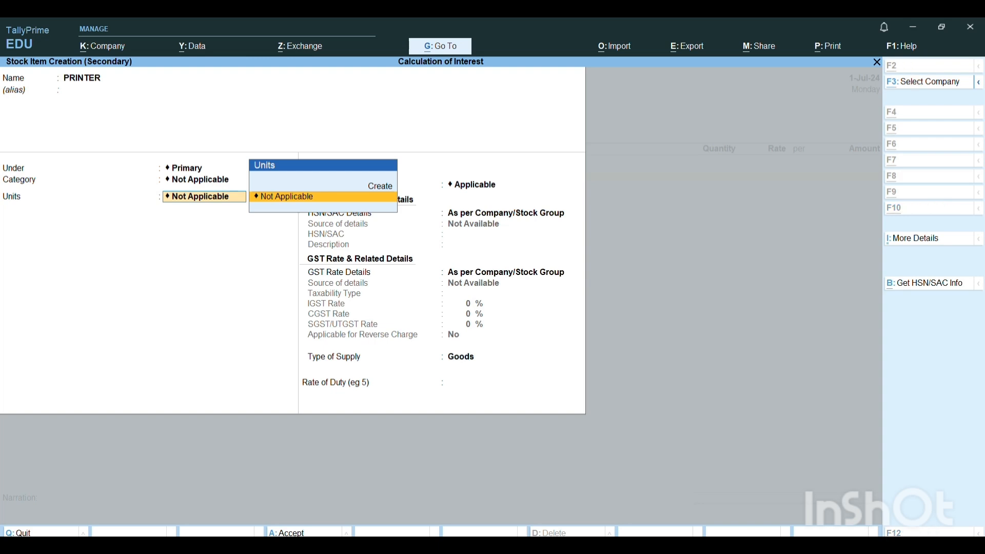
- Create the simple unit PCS with quantity code PCS-PIECES and 0 decimal places for the stock item
key(alt+c)
text(PCS)
key(Return)
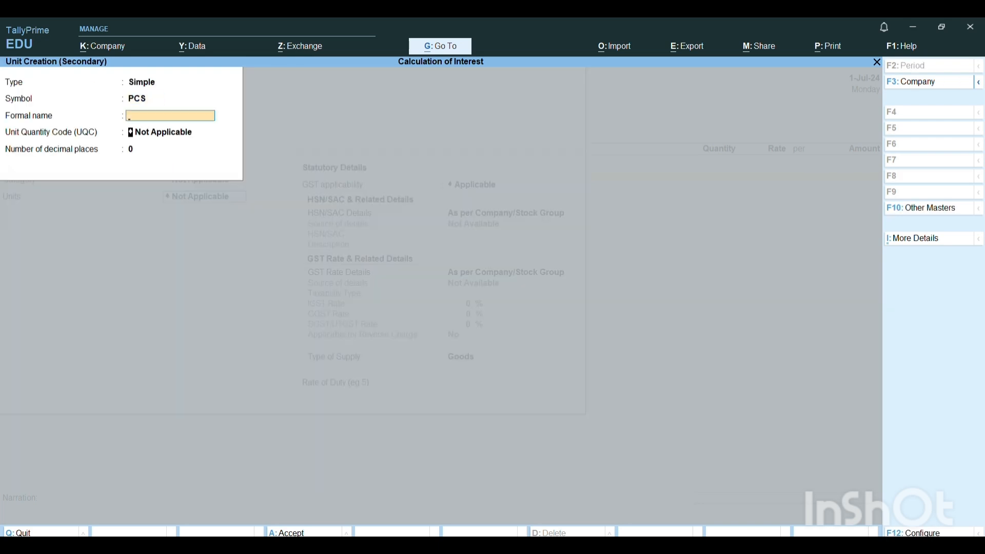
key(Return)
text(pi)
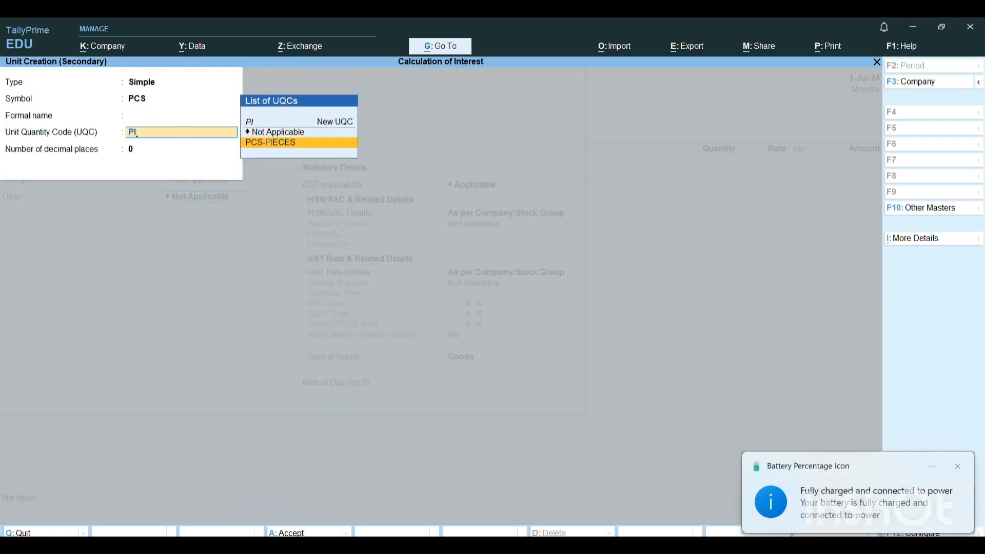
key(Return)
key(Return)
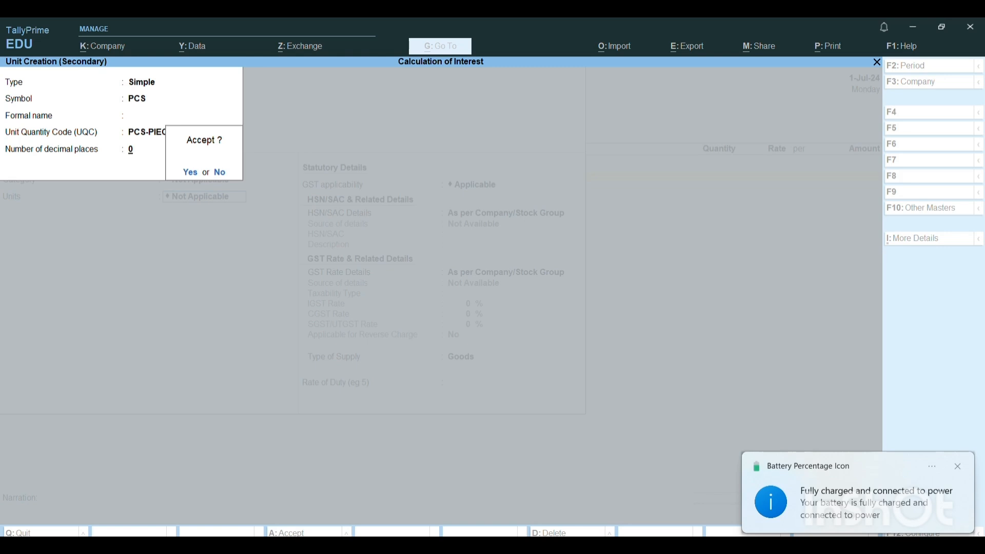
key(Return)
- Keep the printer's default alternate unit, additional and statutory details, leave the rate of duty blank, and save the stock item
key(Return)
key(Return)
key(Return)
key(Return)
key(Return)
key(Return)
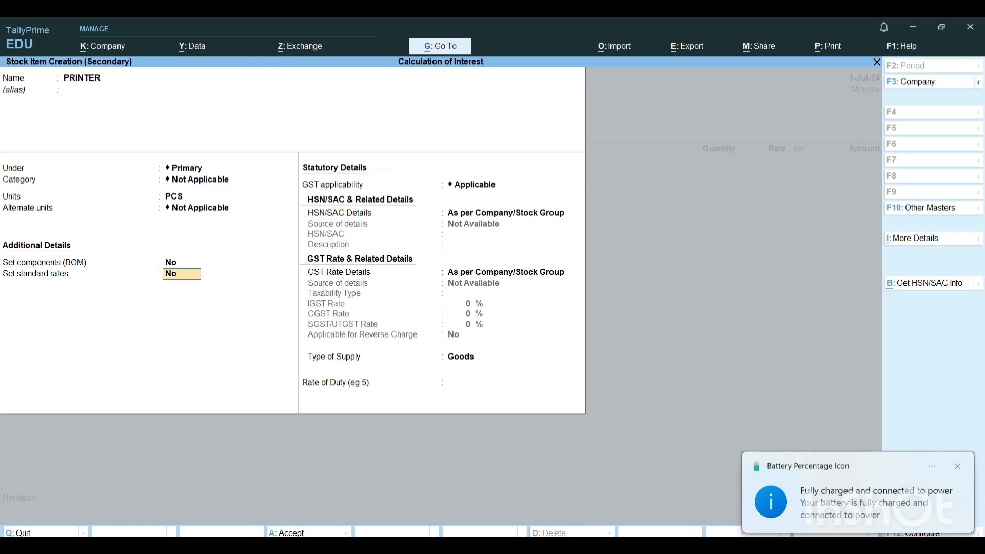
key(Return)
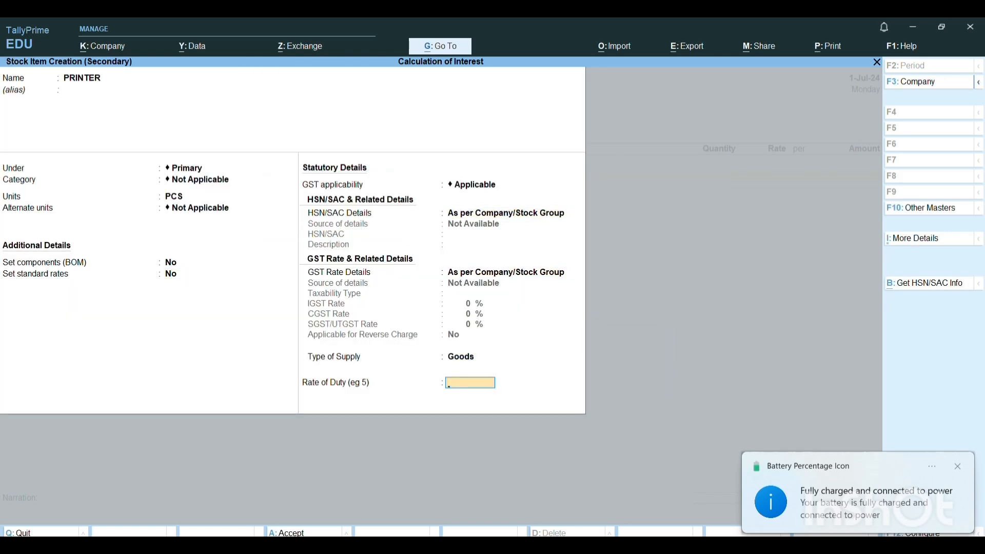
key(Return)
- Enter a sale of 10 PCS of the printer at a rate of 15,000 per PCS and end the item list
key(Return)
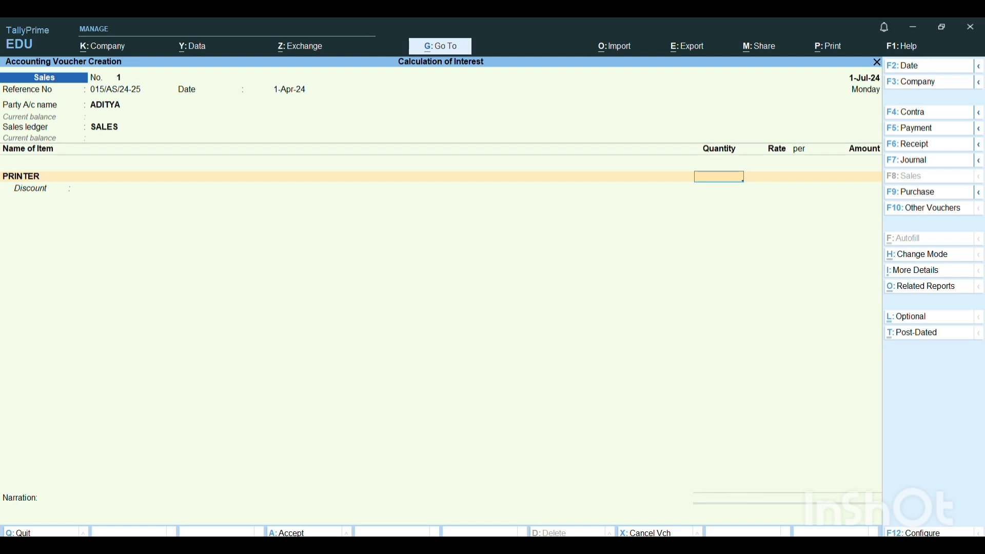
text(10)
key(Return)
key(Return)
text(15000)
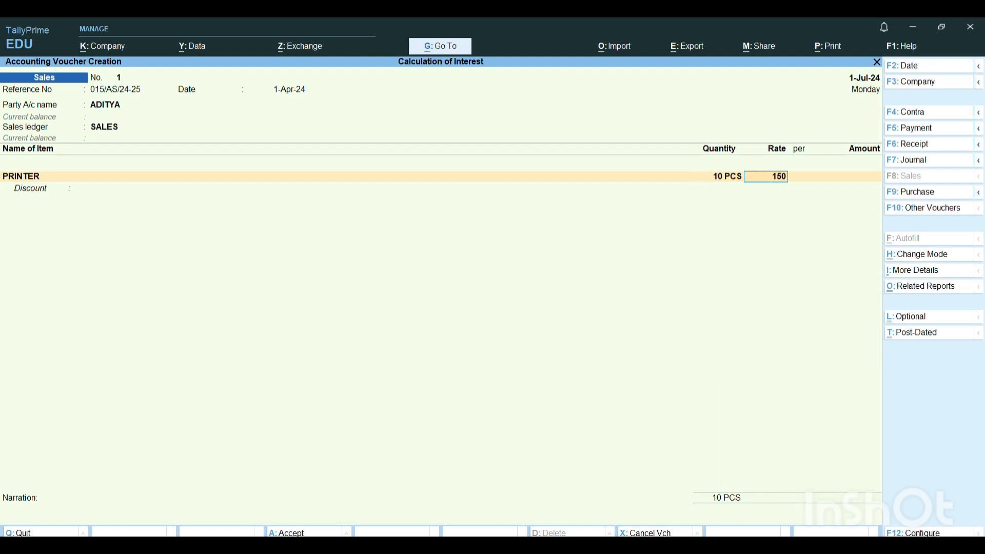
key(Return)
key(Return)
key(Return)
key(Return)
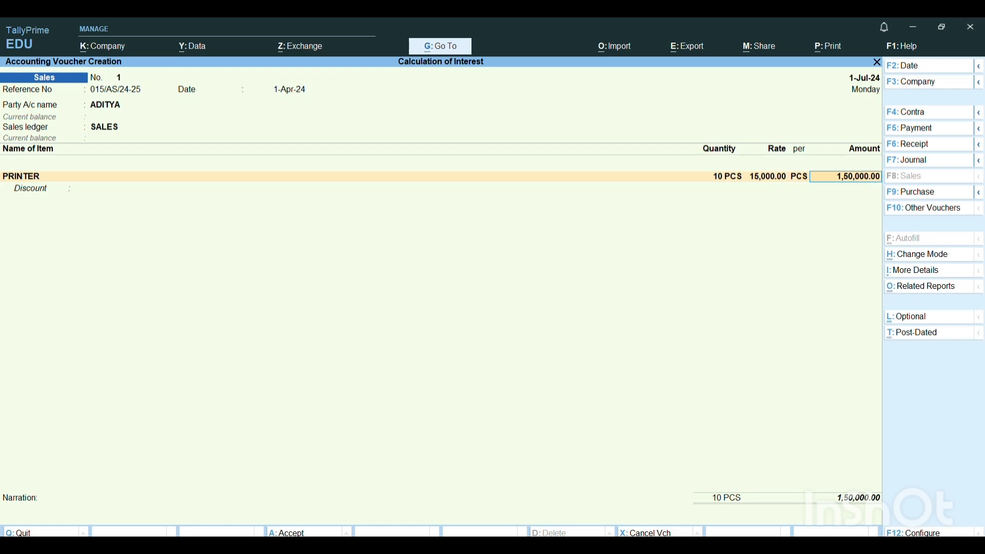
- Leave the sale's e-Way Bill place and transport details at their defaults and accept them
key(Return)
key(Return)
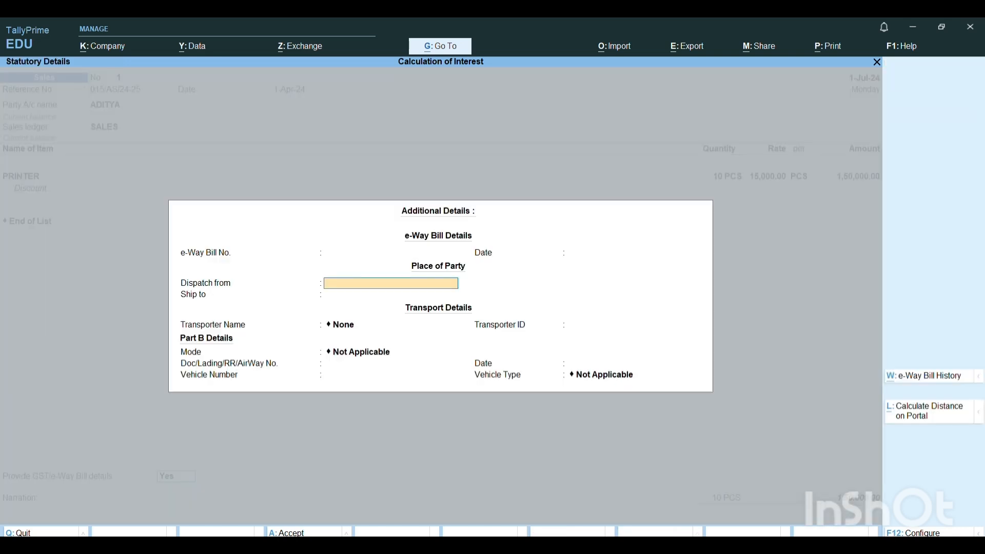
key(Return)
key(Return)
- Record the full amount as new bill reference 1 due on 1-Aug-24 and save the sales voucher
key(Return)
key(Return)
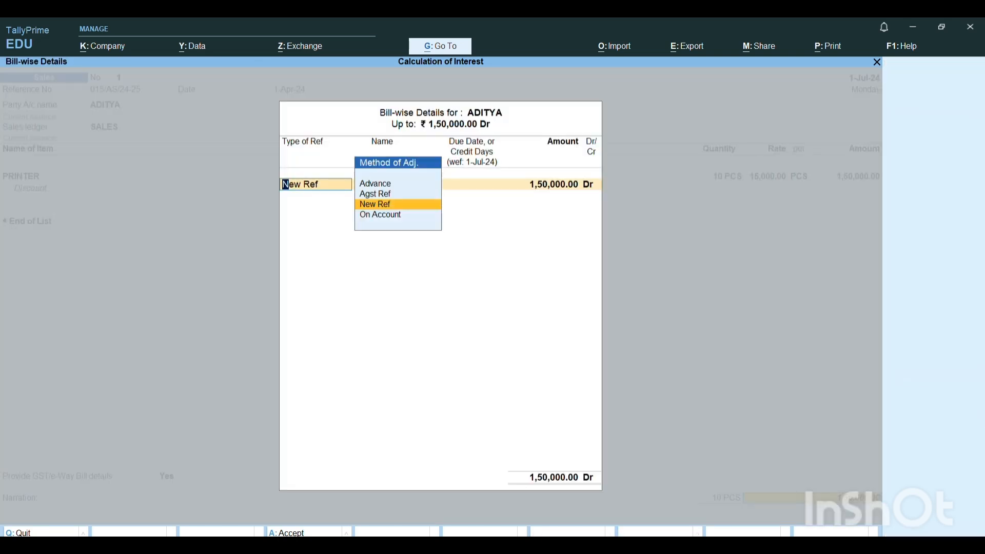
key(Return)
key(Return)
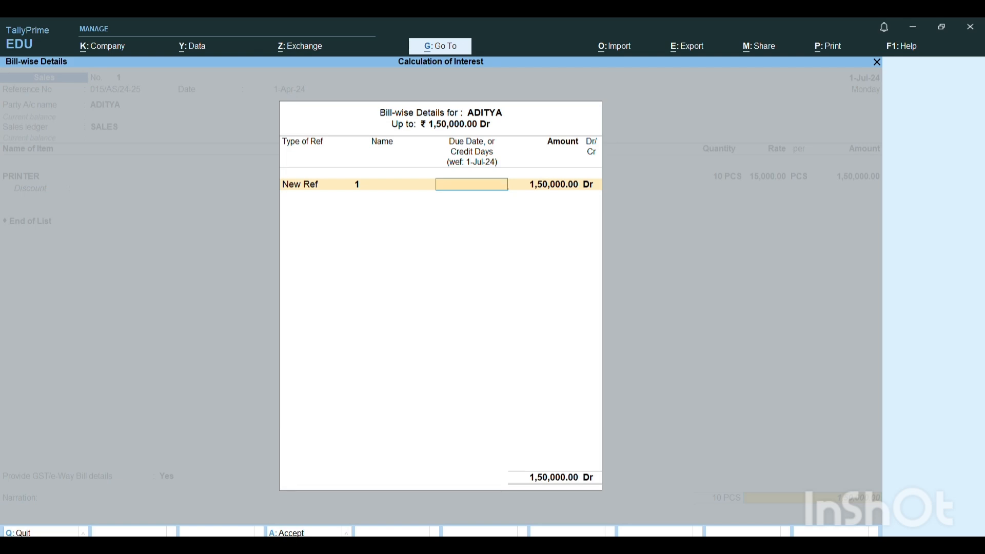
text(1.8.24)
key(Return)
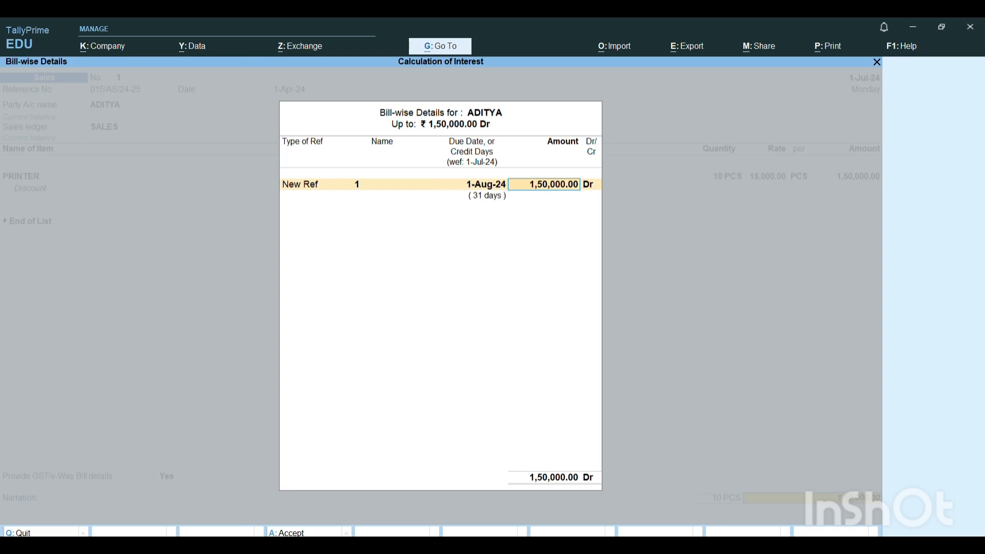
key(Return)
key(Return)
key(Return)
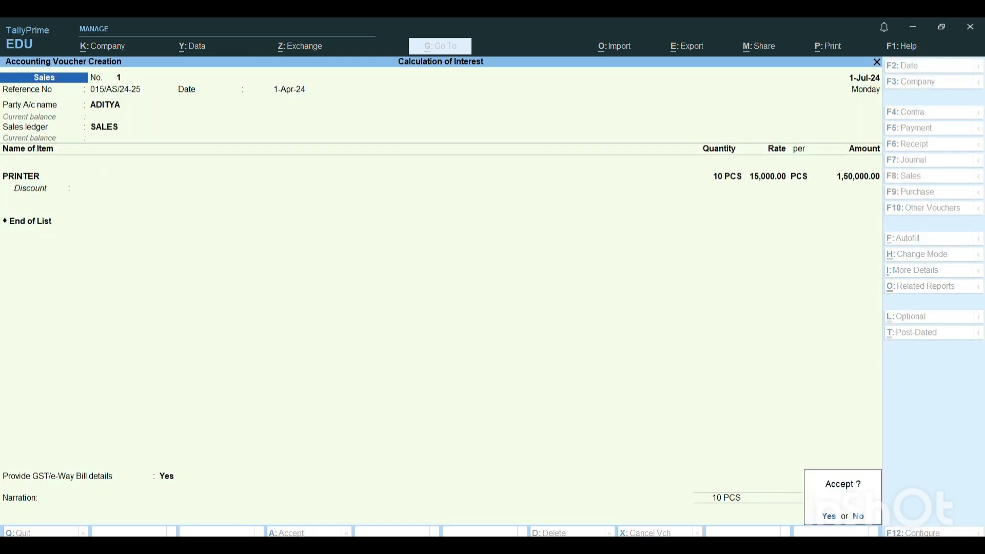
key(Return)
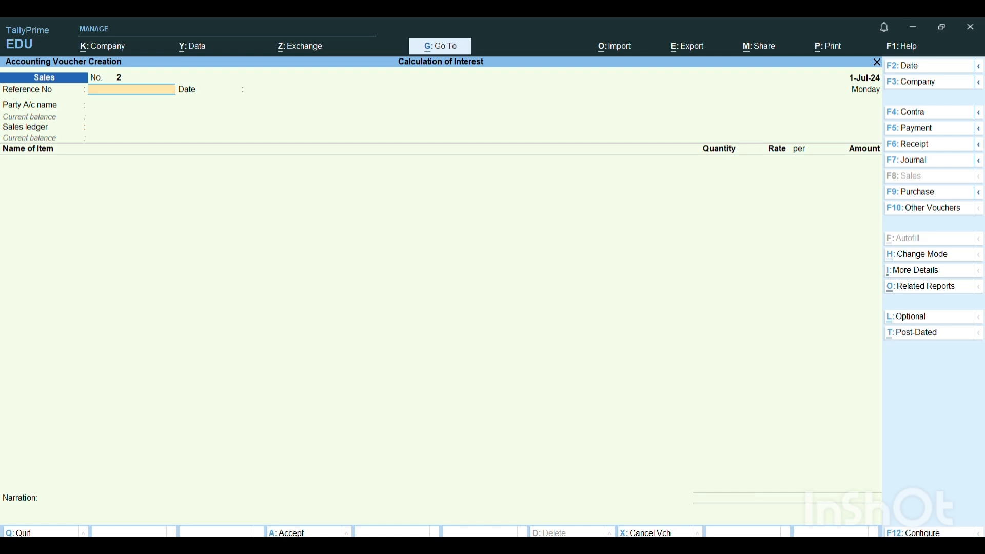
- Leave voucher entry and open the Interest Receivable report under the interest calculations in the statements of accounts
key(Escape)
key(Return)
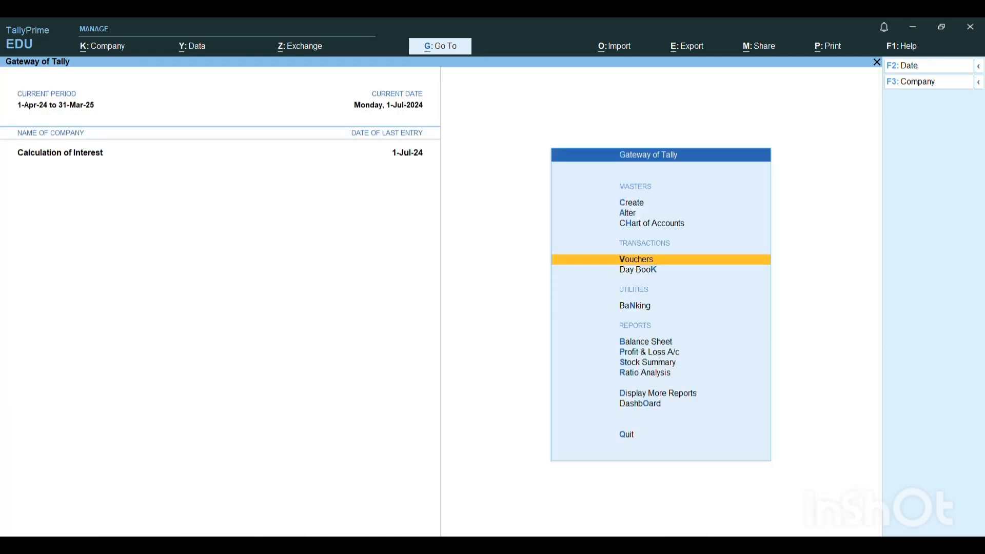
key(Down)
key(Down)
key(Down)
key(Down)
key(Down)
key(Down)
key(Down)
key(Return)
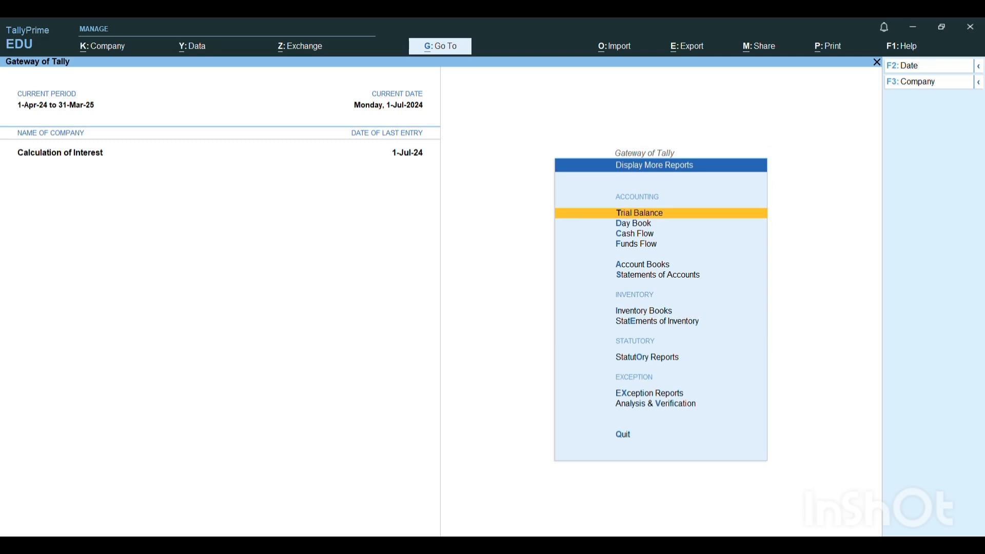
key(Down)
key(Down)
key(Down)
key(Down)
key(Down)
key(Return)
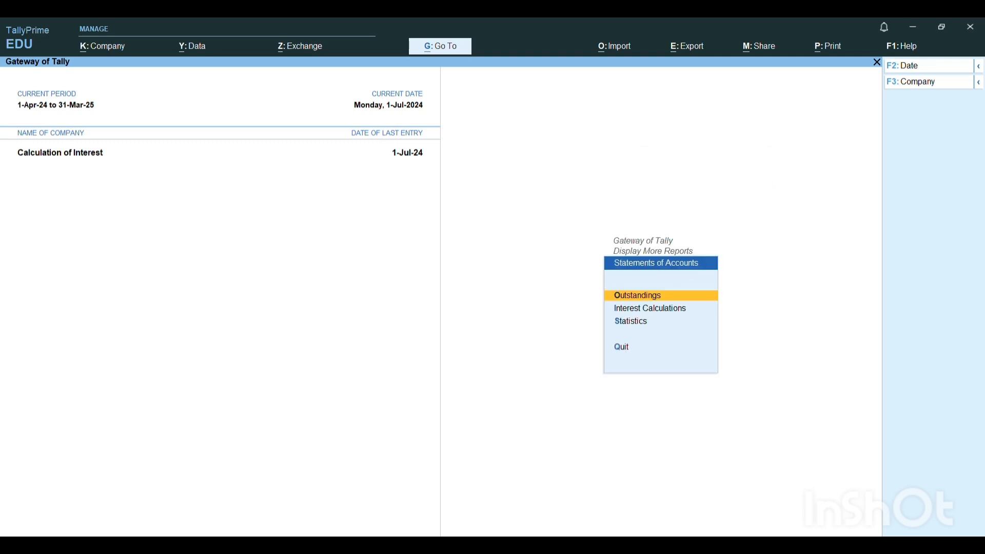
key(Down)
key(Return)
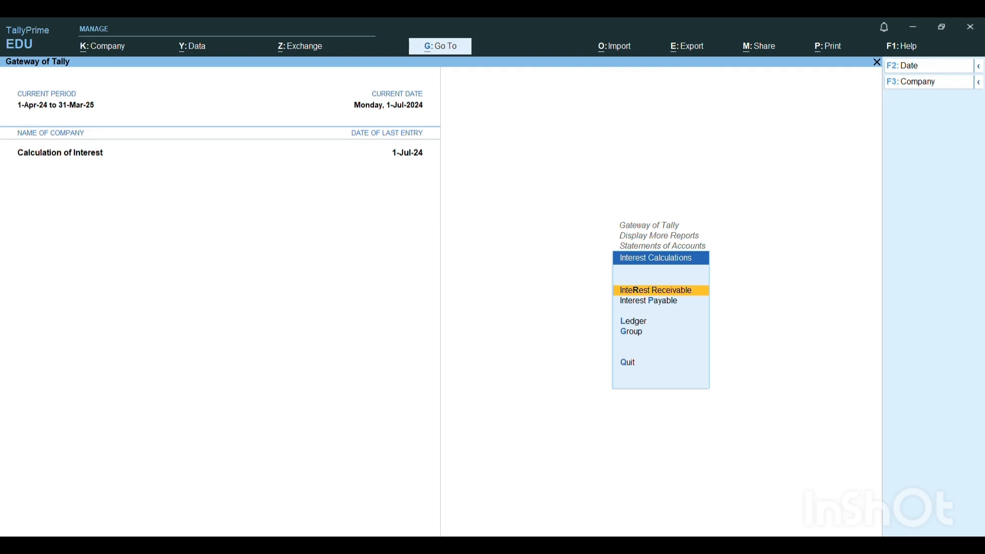
key(Return)
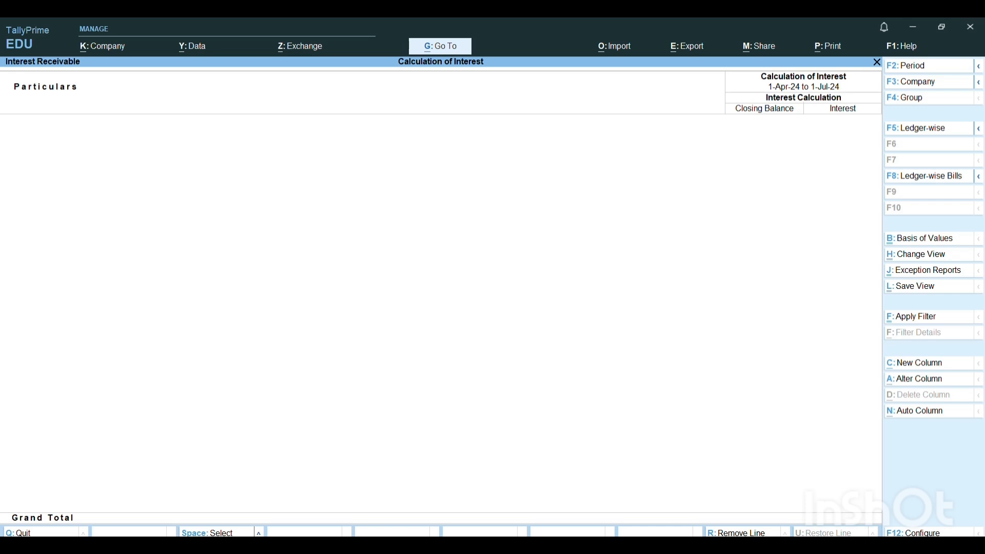
- Set the Interest Receivable report's period from 2-Aug-24 to 31-Oct-24
key(F2)
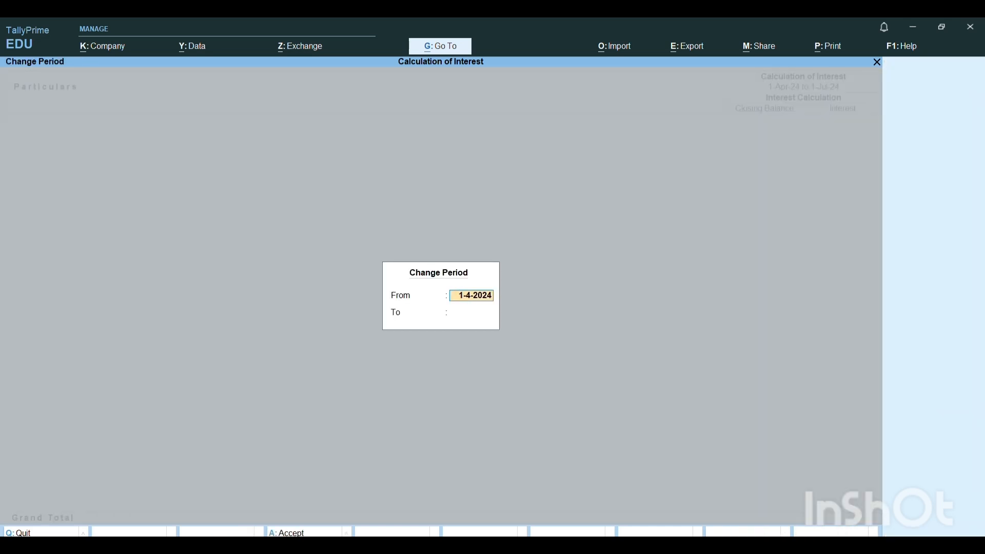
text(2.8.24)
key(Return)
text(31)
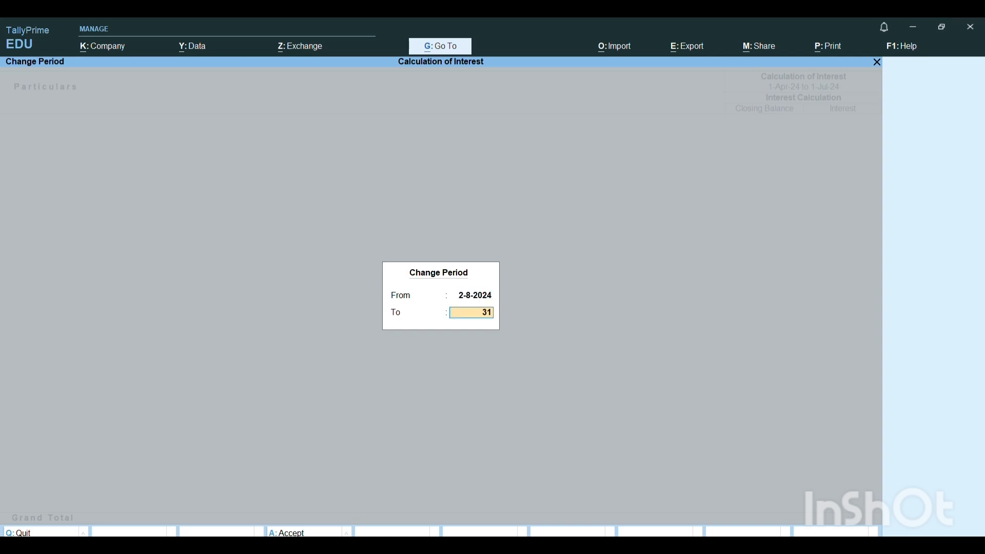
text(.10.24)
key(Return)
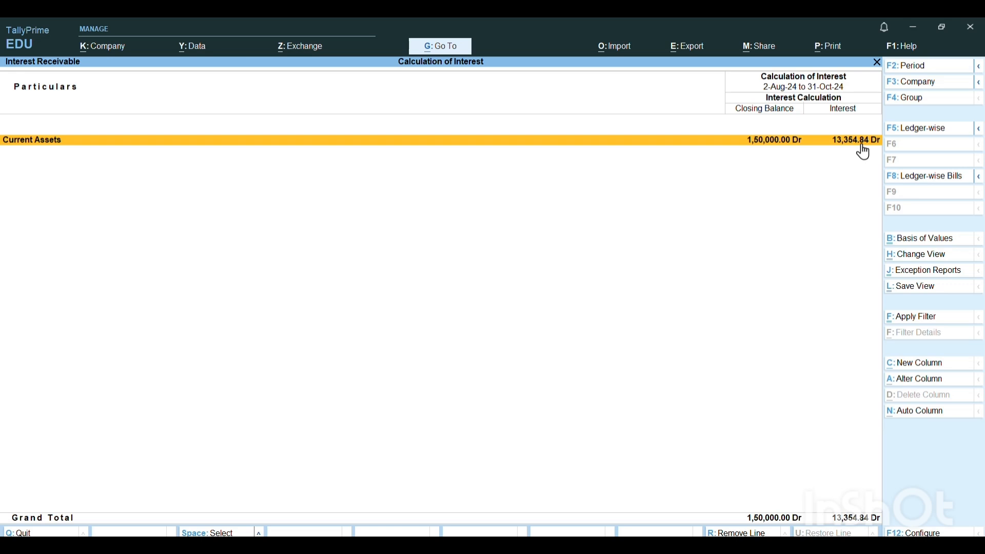
- Examine the interest breakdown of the customer's ledger from Current Assets through Sundry Debtors, and leave the report
key(Return)
key(Return)
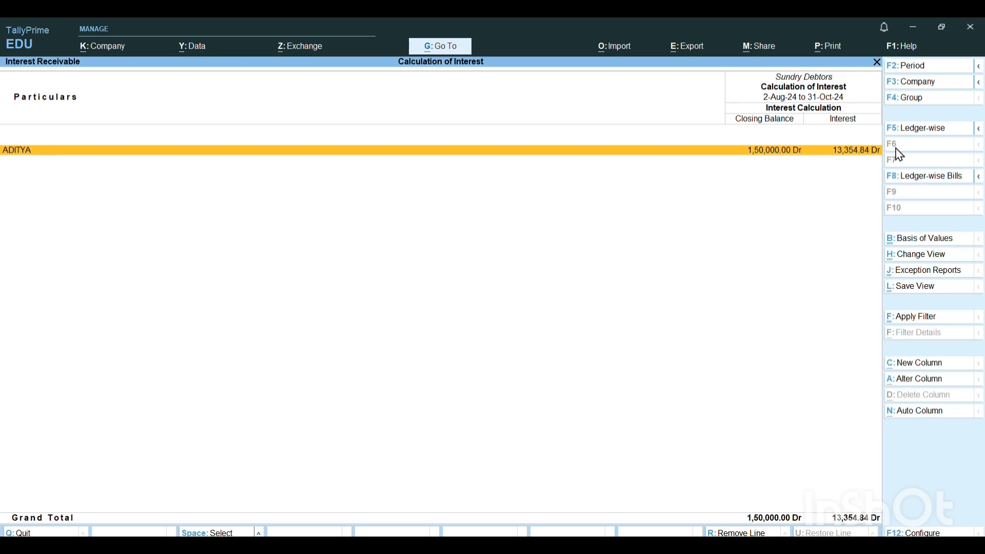
key(Return)
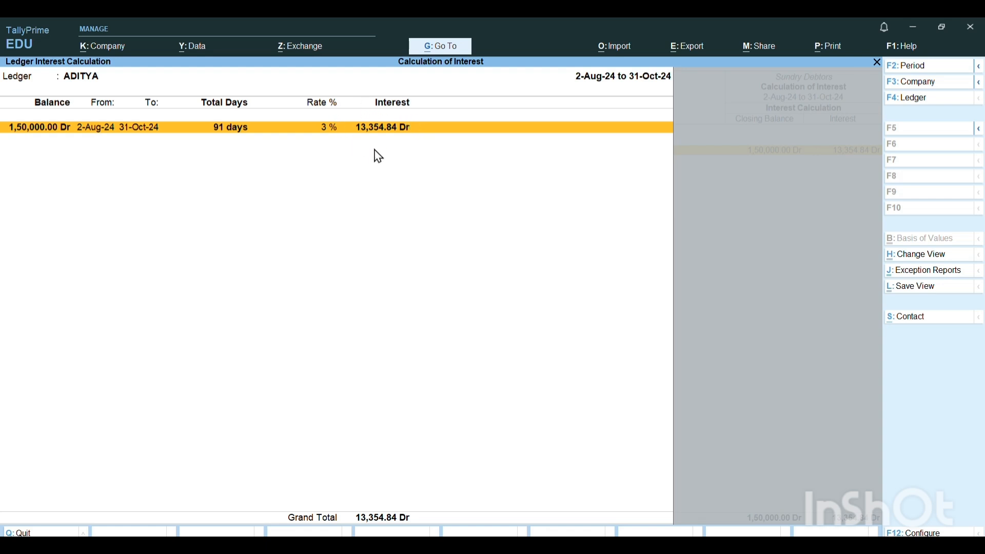
key(Escape)
key(Escape)
key(Escape)
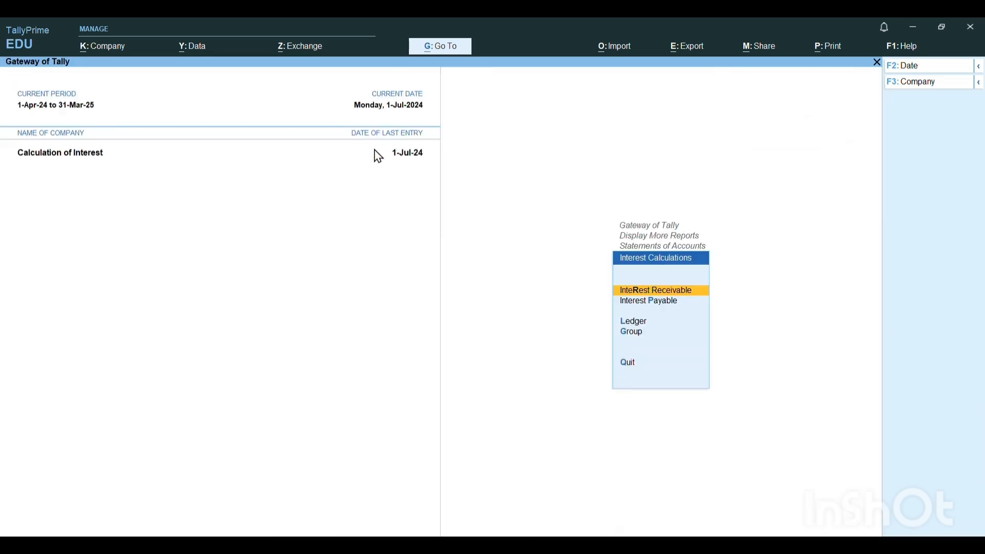
- Leave the interest calculations and open the Debit Note voucher type for alteration
key(Escape)
key(Escape)
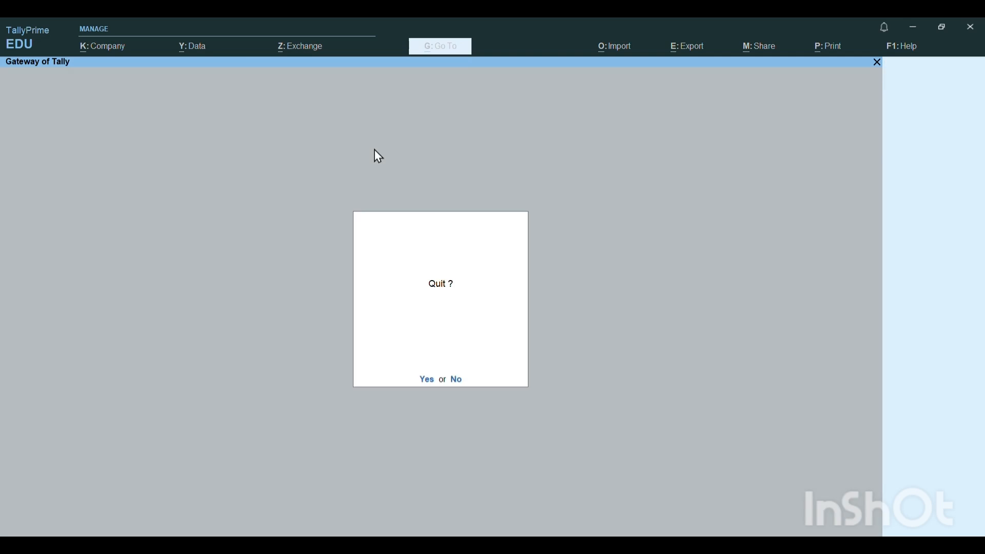
key(n)
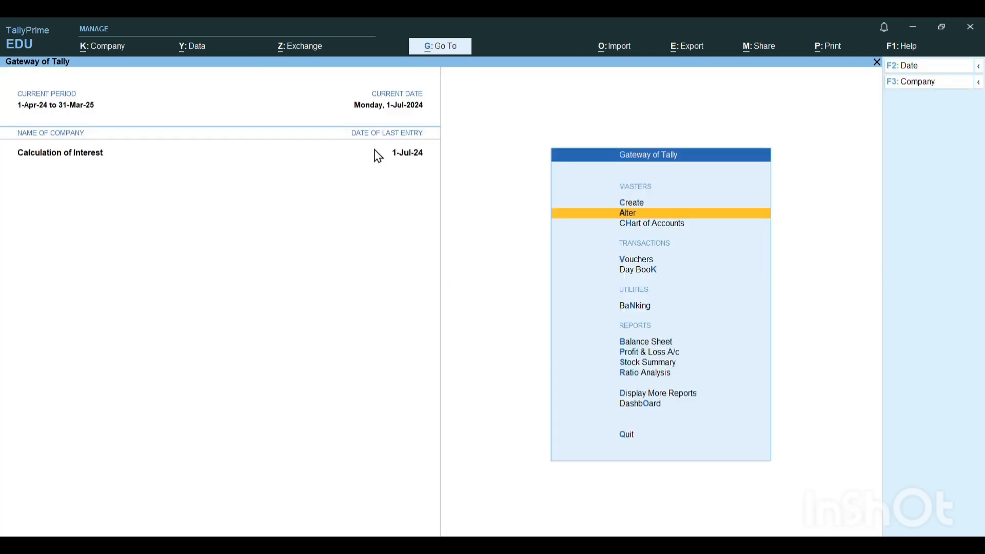
key(Return)
key(Down)
key(Down)
key(Down)
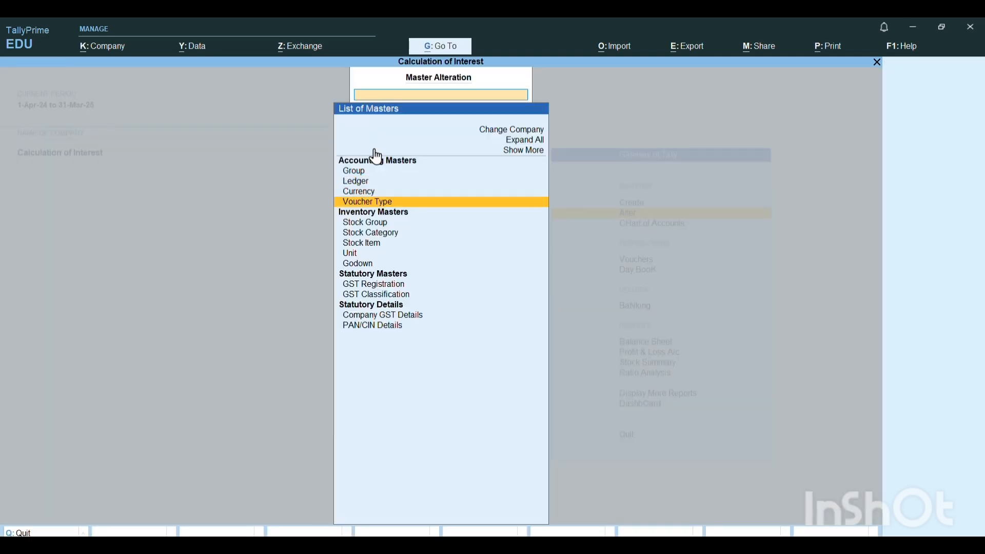
key(Return)
key(Down)
key(Down)
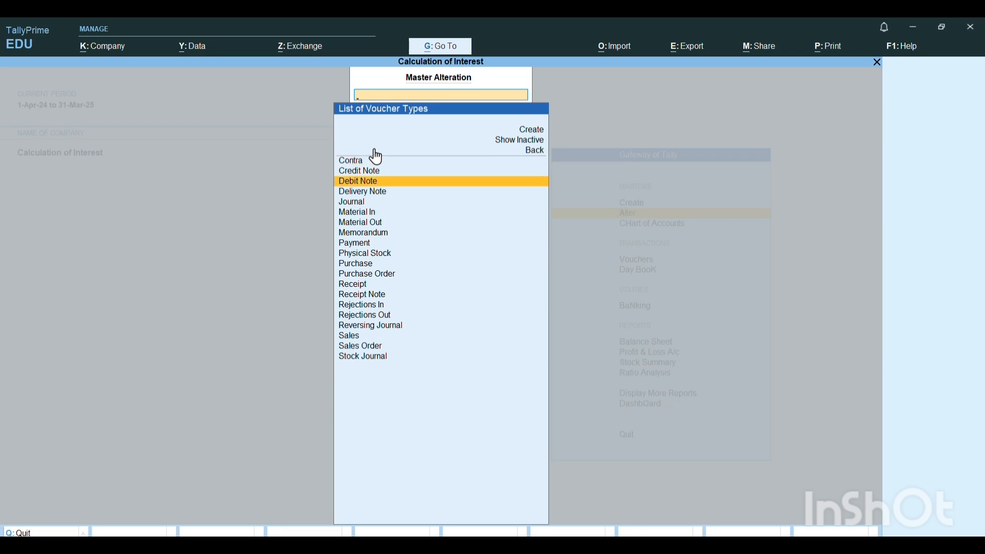
key(Return)
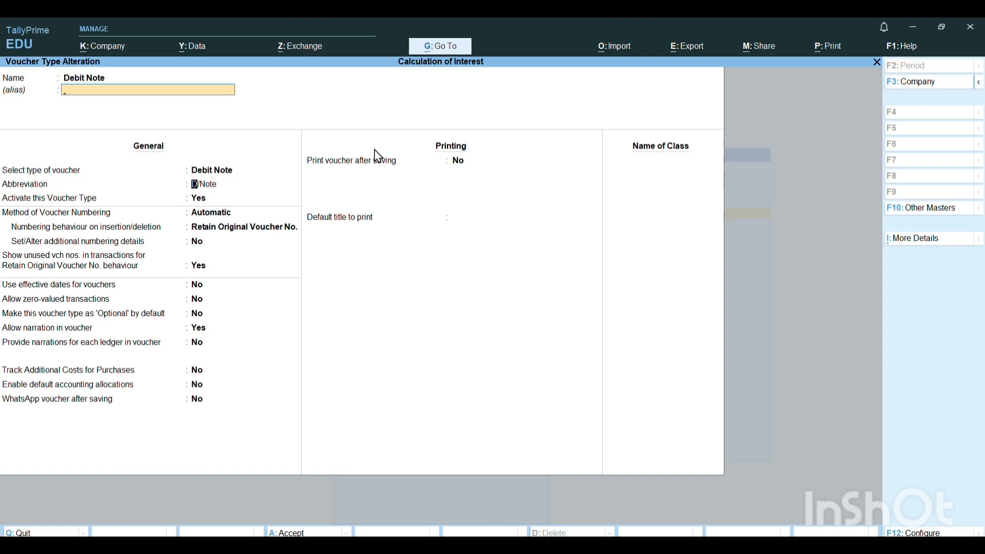
- Keep the Debit Note's general and printing settings and add a voucher class named SIMPLE INTEREST
key(Return)
key(Return)
key(Return)
key(Return)
key(Return)
key(Return)
key(Return)
key(Return)
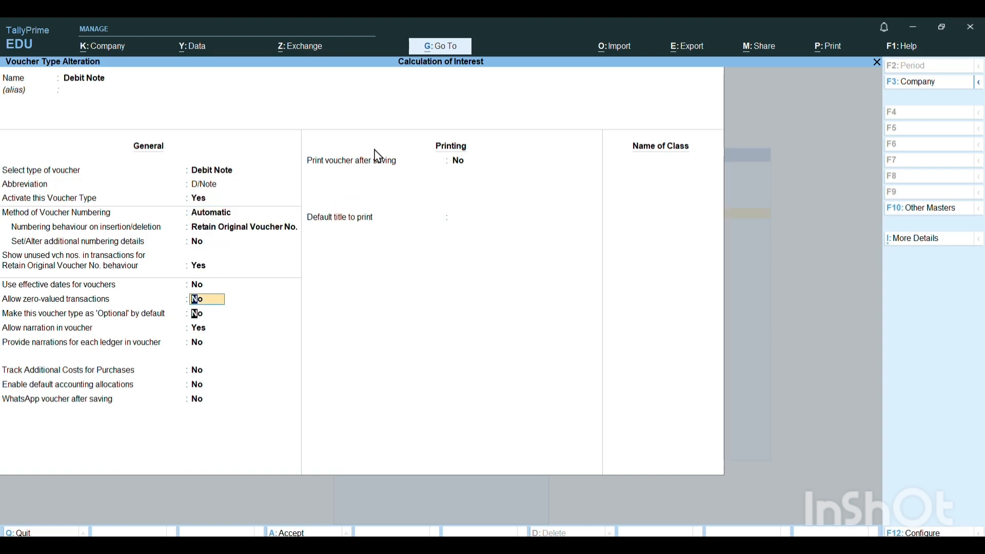
key(Return)
key(Return)
key(Return)
key(Return)
key(Return)
key(Return)
key(Return)
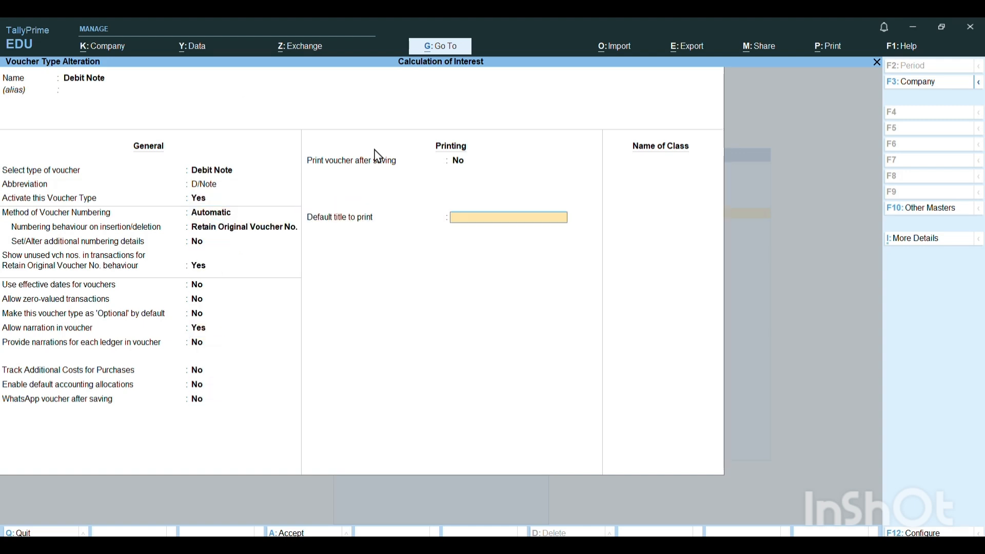
key(Return)
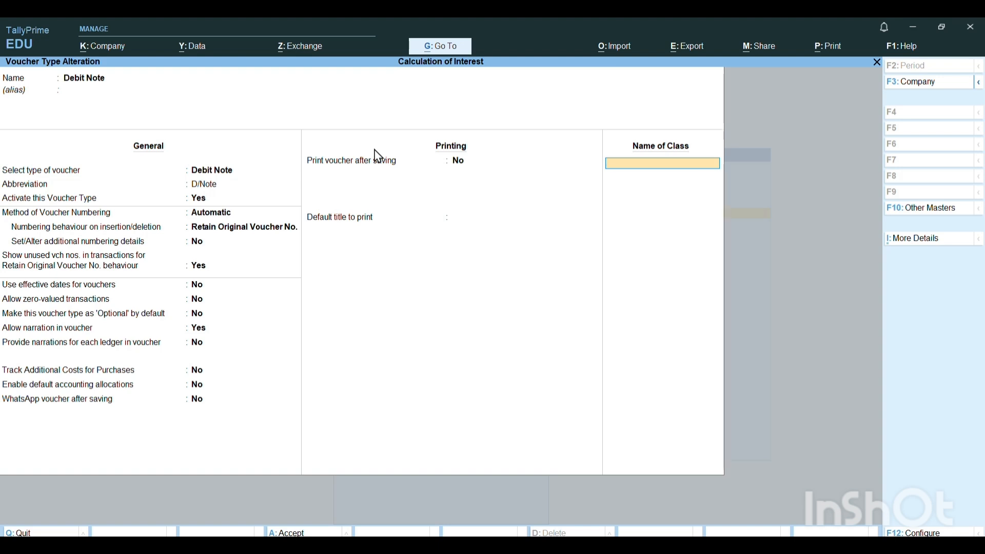
text(SIMPLE INTEREST)
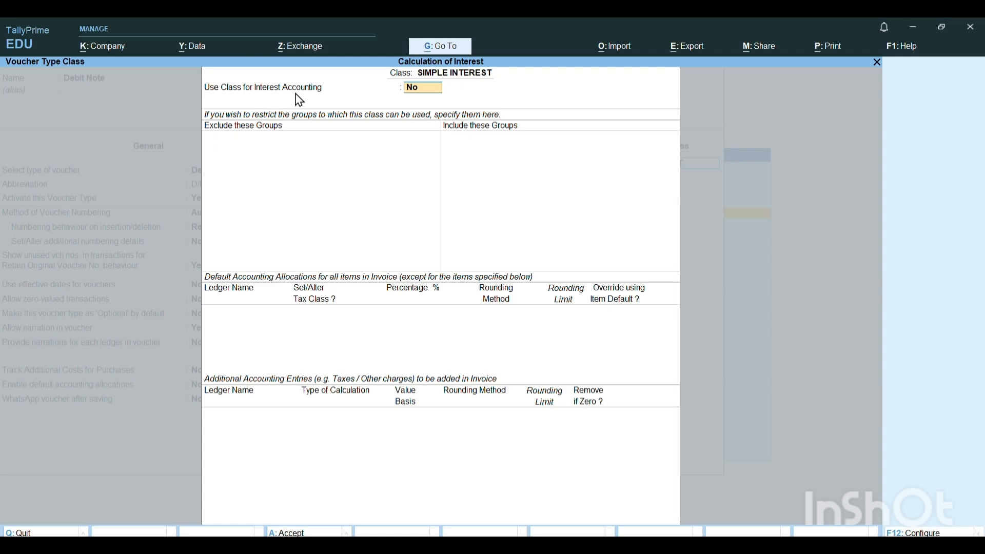
- Enable the class for interest accounting without compound interest, save the Debit Note voucher type, and return to the Gateway of Tally
text(Y)
key(Return)
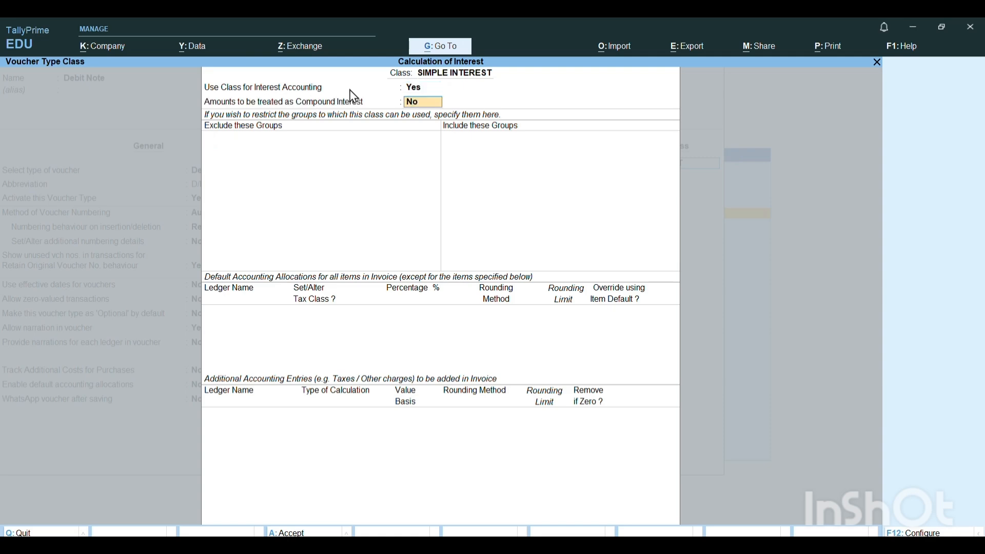
key(Return)
key(Return)
key(Return)
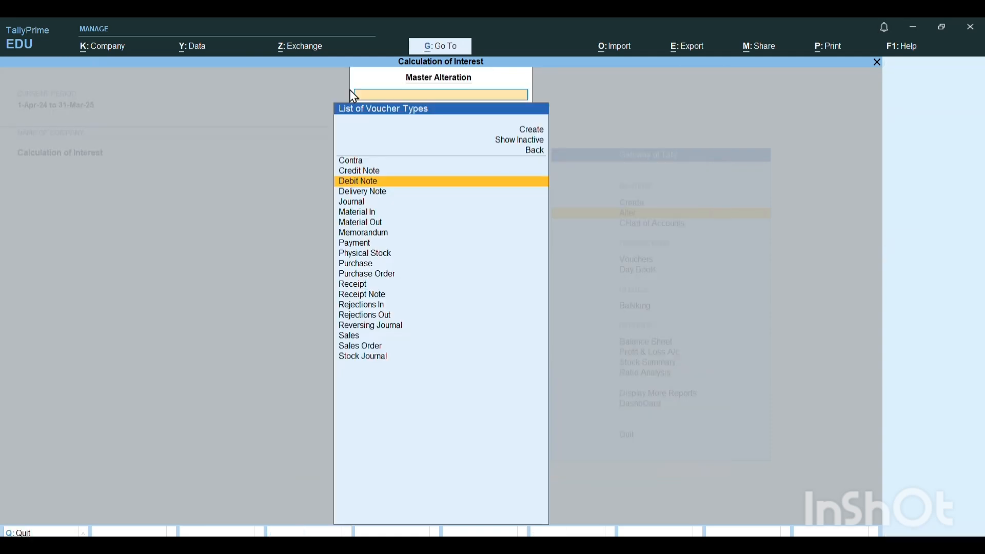
key(Return)
key(Escape)
key(Escape)
key(Escape)
key(Escape)
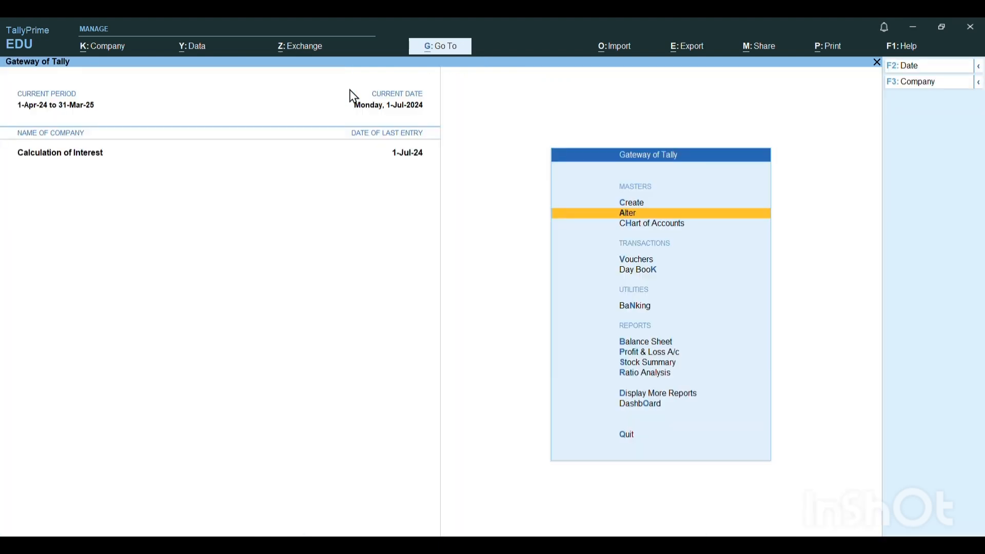
- Start a Debit Note voucher with the SIMPLE INTEREST class and select the customer's ledger for the debit line
key(v)
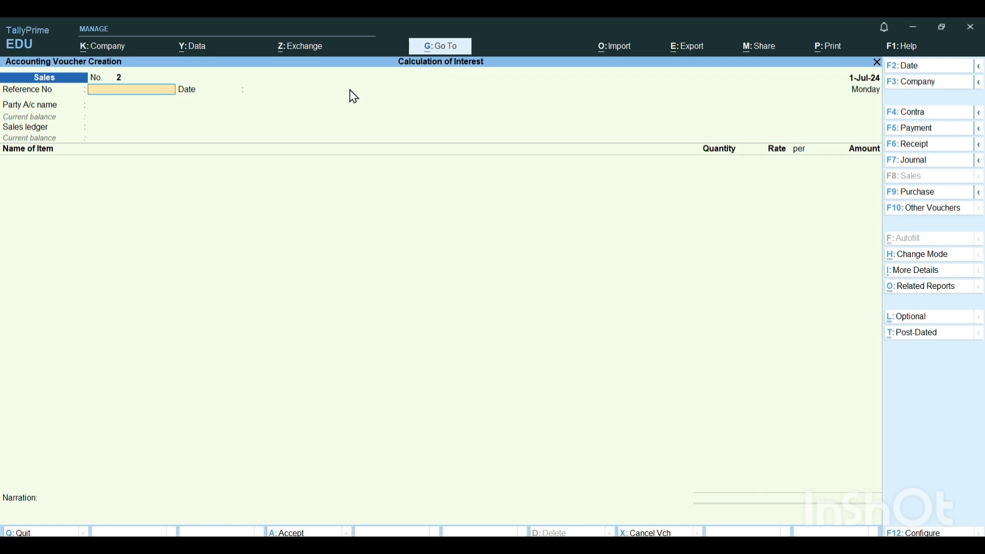
key(F10)
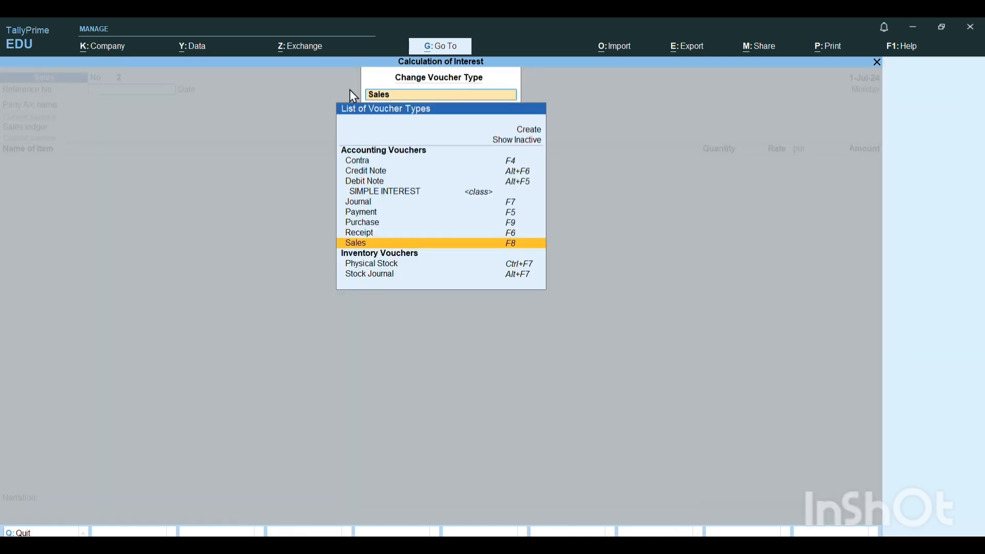
key(Up)
key(Up)
key(Up)
key(Up)
key(Up)
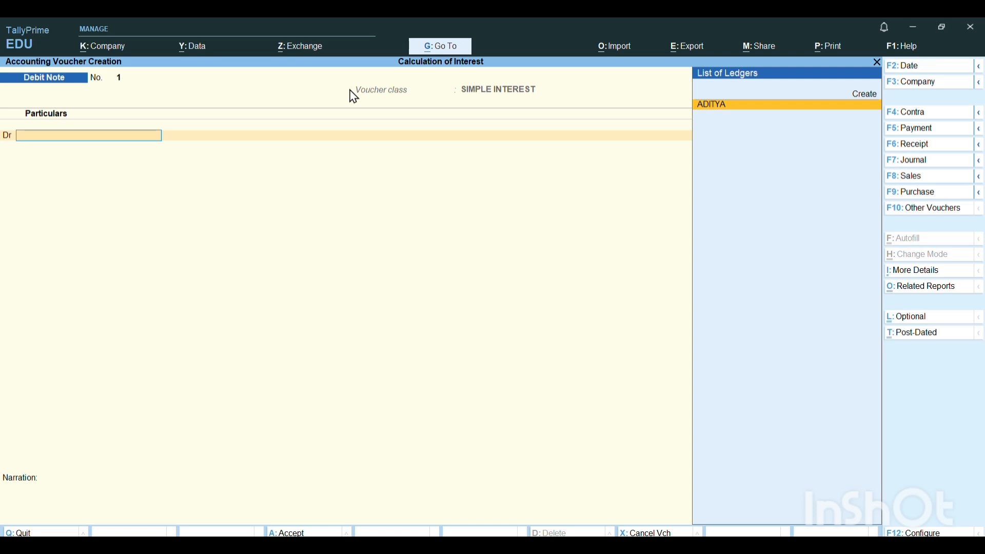
key(Return)
key(ctrl+a)
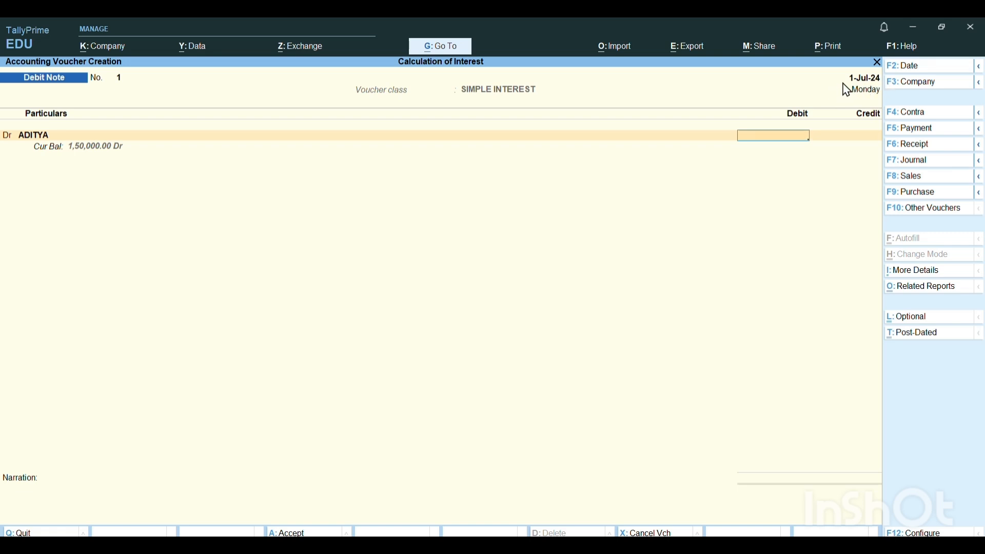
- Set the debit note's voucher date to 31-Oct-24
click(862, 91)
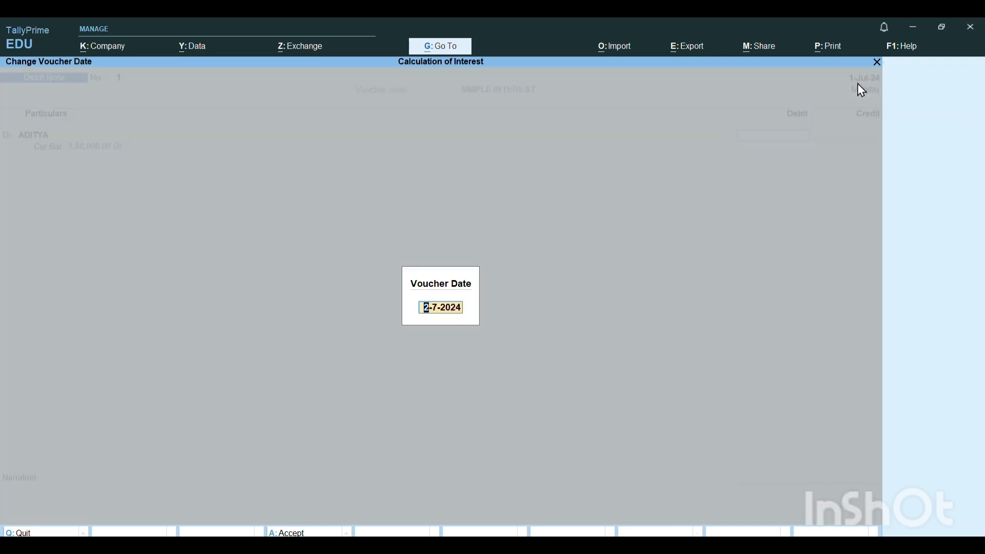
text(31.10.24)
key(Return)
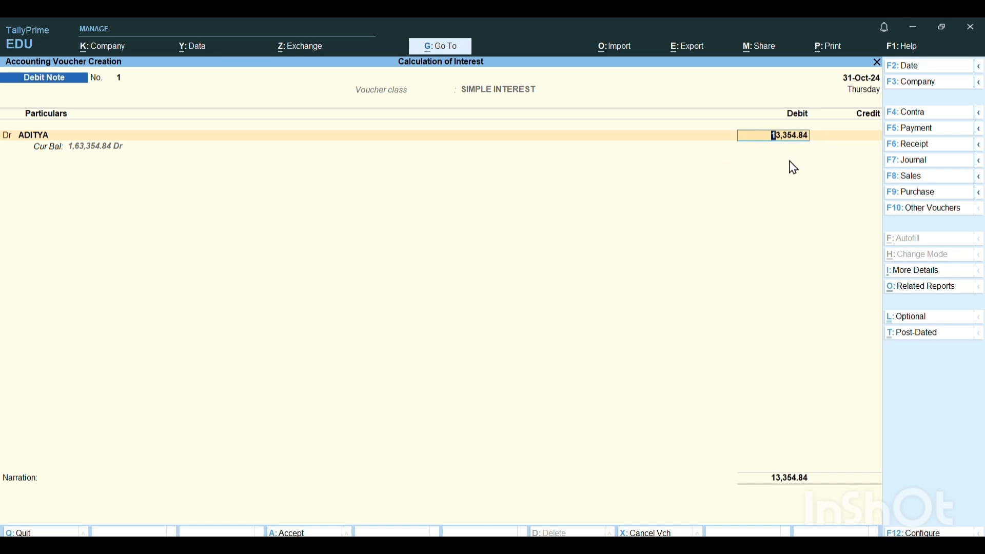
- Debit the customer's ledger with the interest of 13,354.84 and record it as new bill reference 1
key(Return)
key(Return)
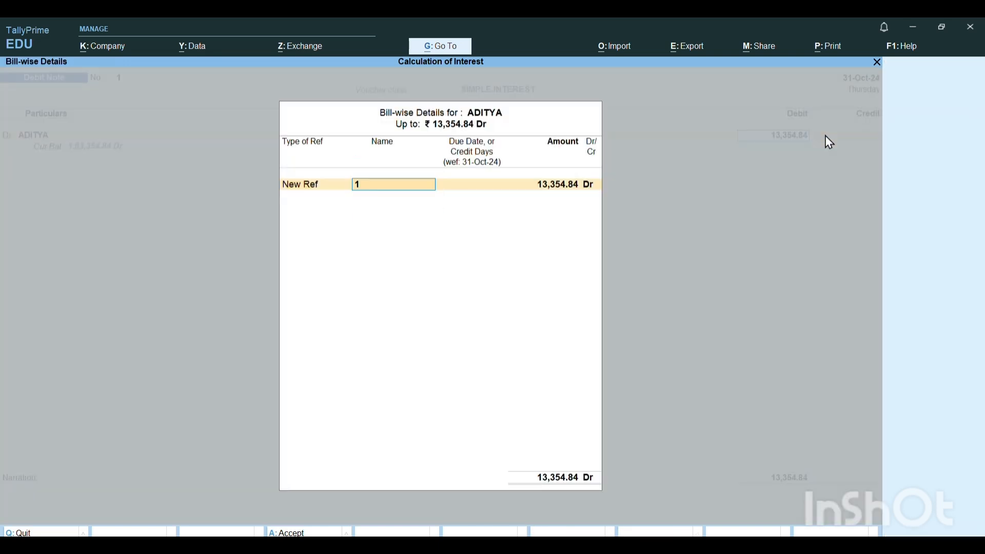
key(Return)
key(Return)
key(Return)
key(Return)
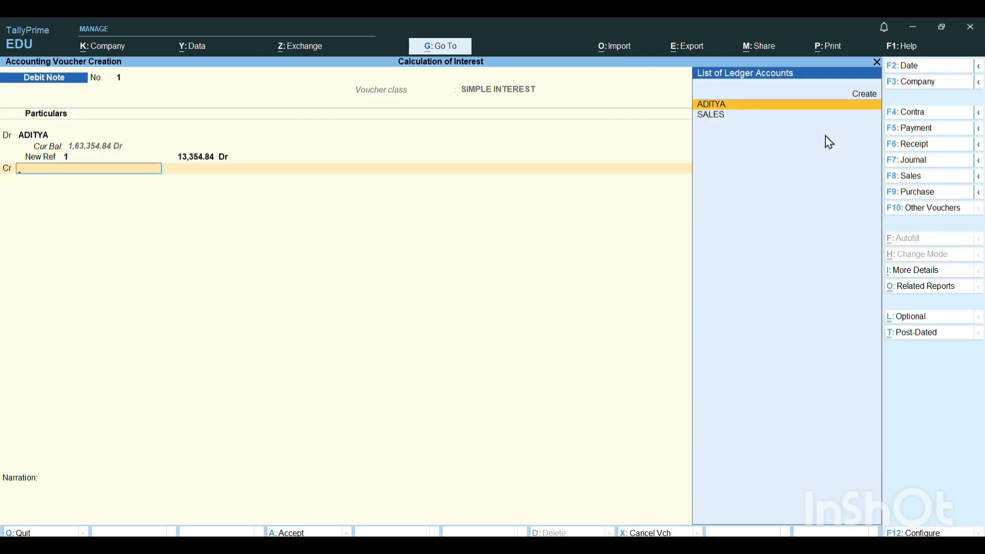
- Start creating a new ledger for the credit line and name it INTEREST RECEIVABLE
key(alt+c)
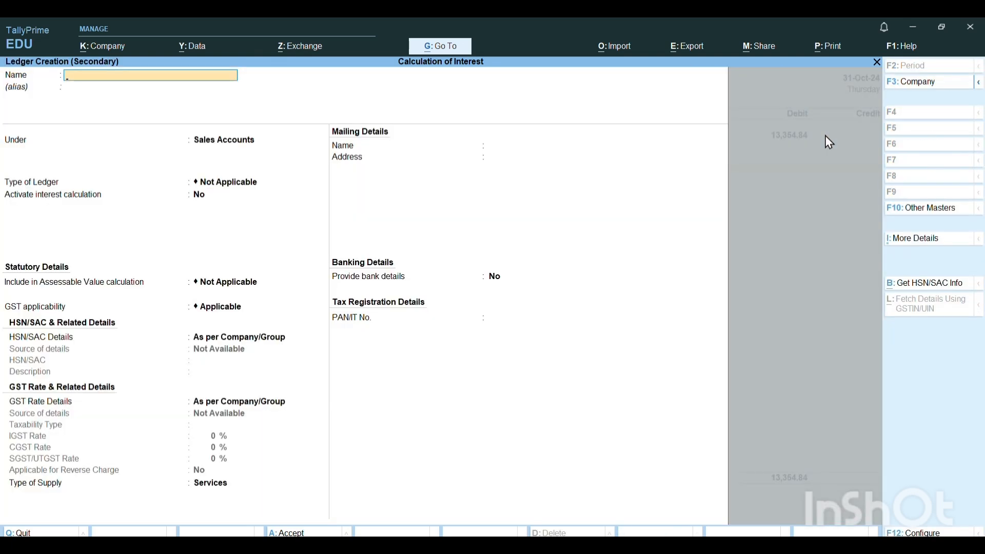
text(INTEREST RECEIV)
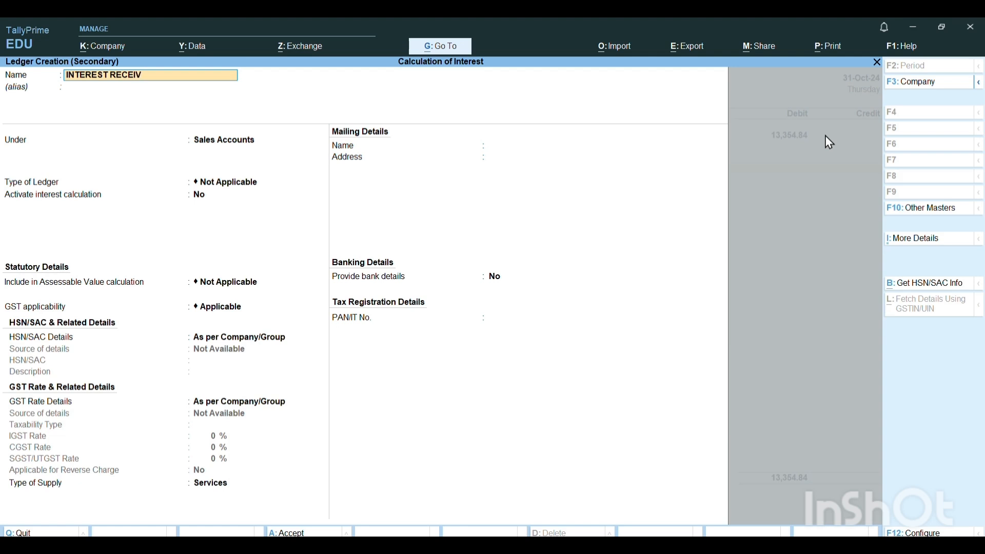
text(ABLE)
key(Return)
key(Return)
- Place the ledger under Indirect Incomes, keep its remaining default details, and save it
text(INDI)
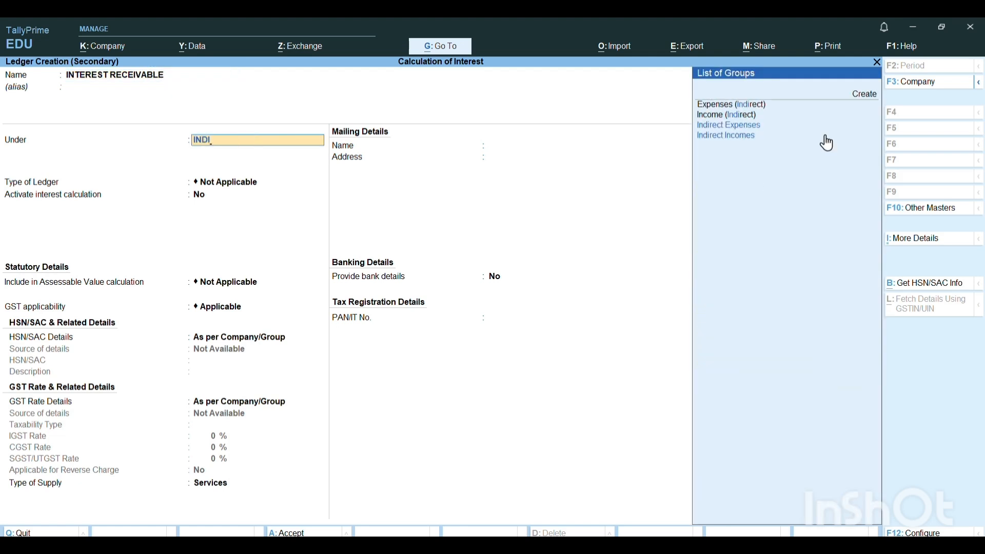
key(Down)
key(Return)
key(Return)
key(Return)
key(Return)
key(Return)
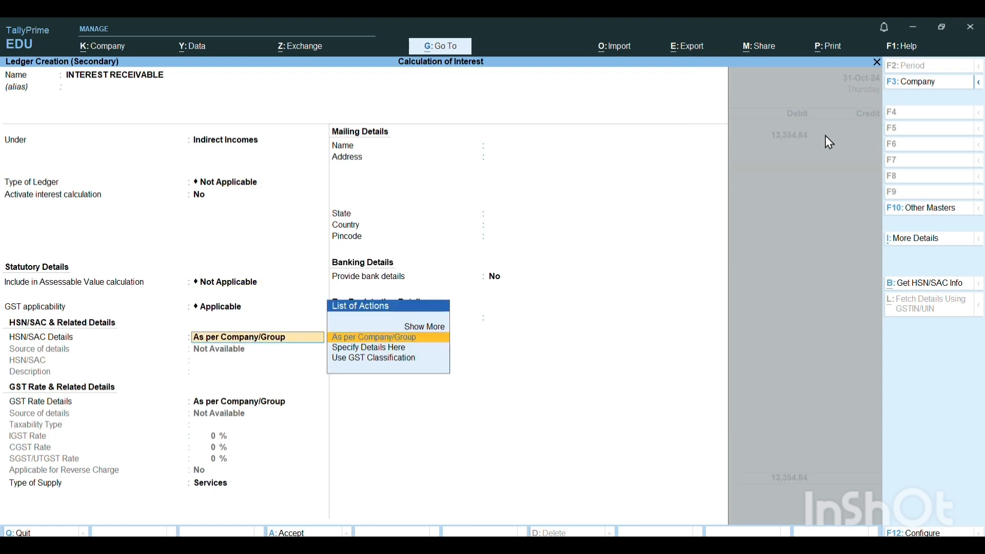
key(Return)
key(Return)
key(Return)
key(Return)
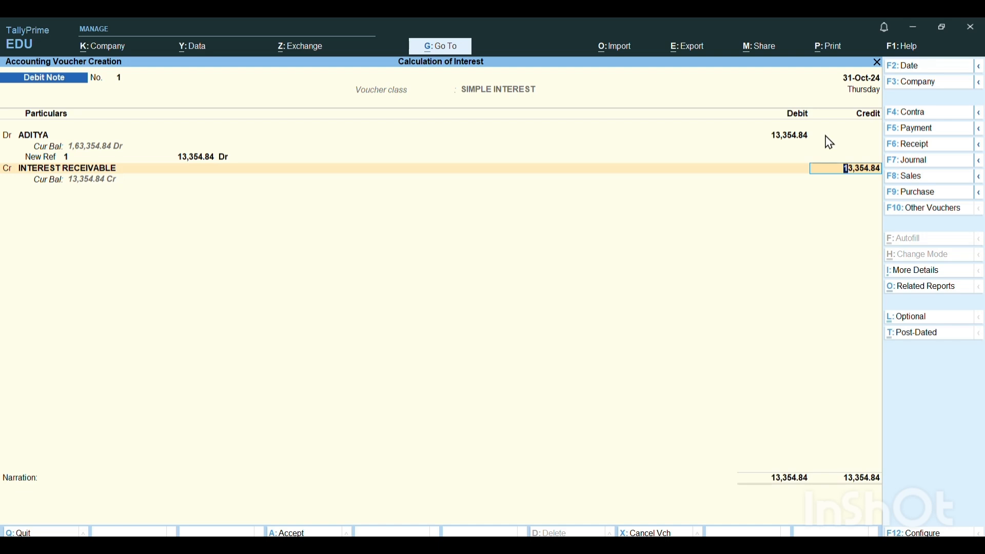
- Credit INTEREST RECEIVABLE with 13,354.84, save the debit note, and leave voucher entry
key(Return)
key(Return)
key(Return)
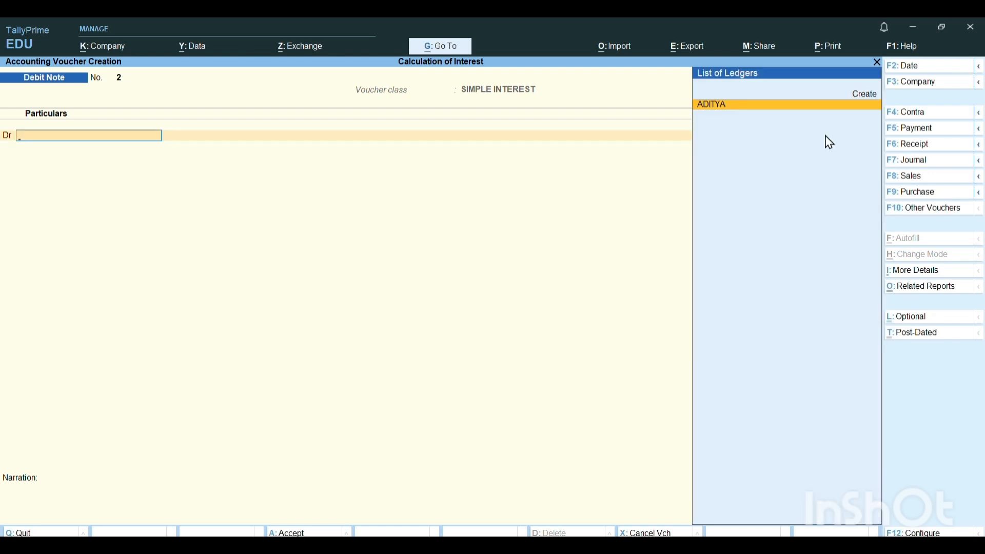
key(Escape)
key(Return)
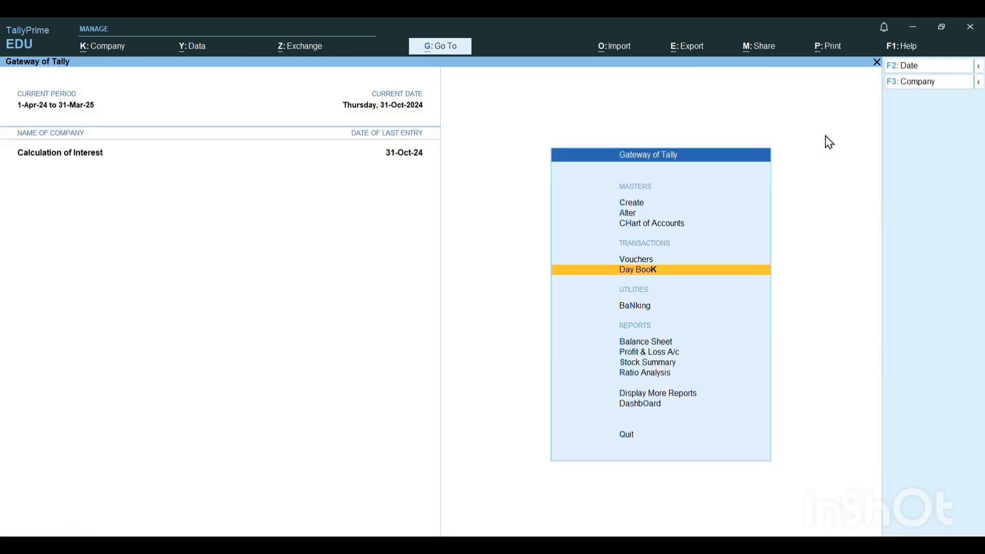
- Open the Balance Sheet and expand it to the detailed view
key(Down)
key(Down)
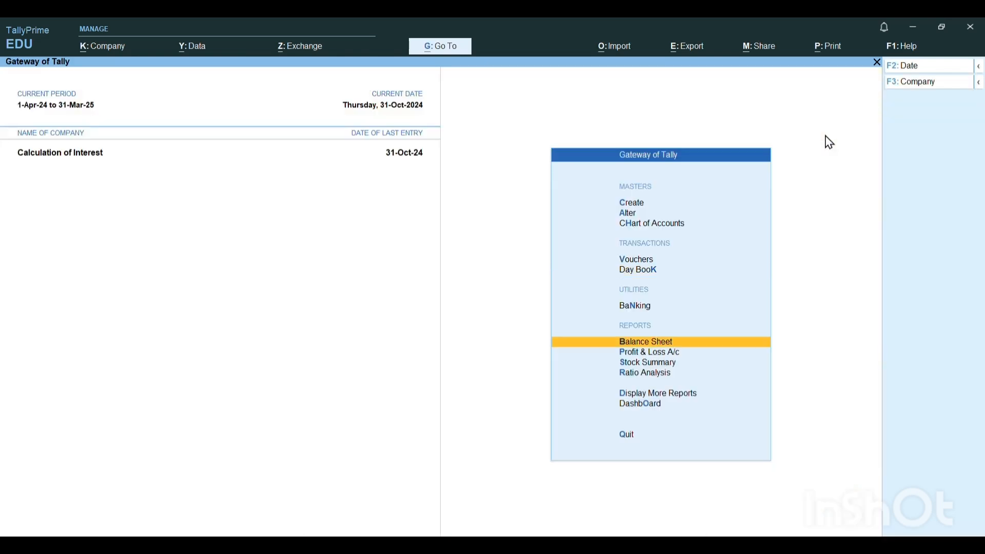
key(Return)
key(alt)
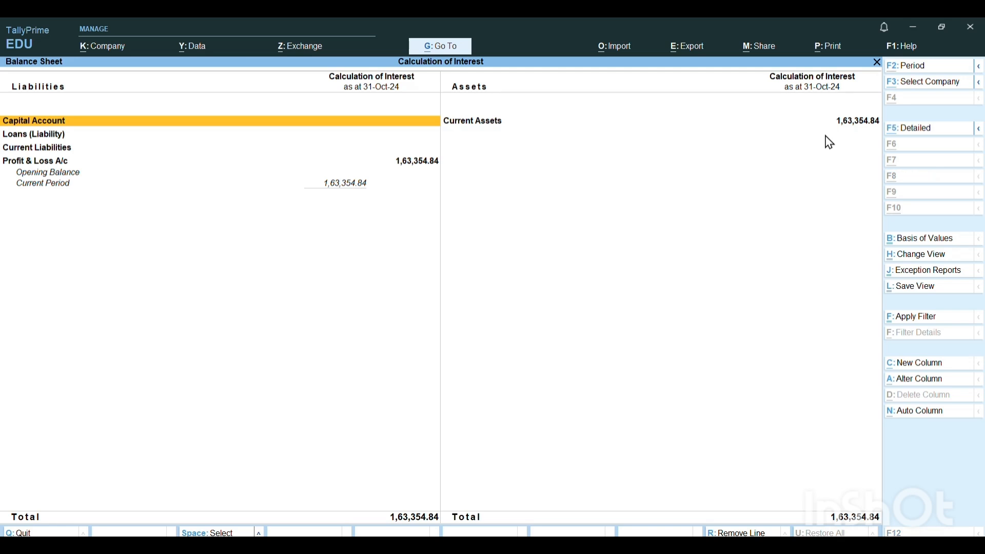
key(alt+F5)
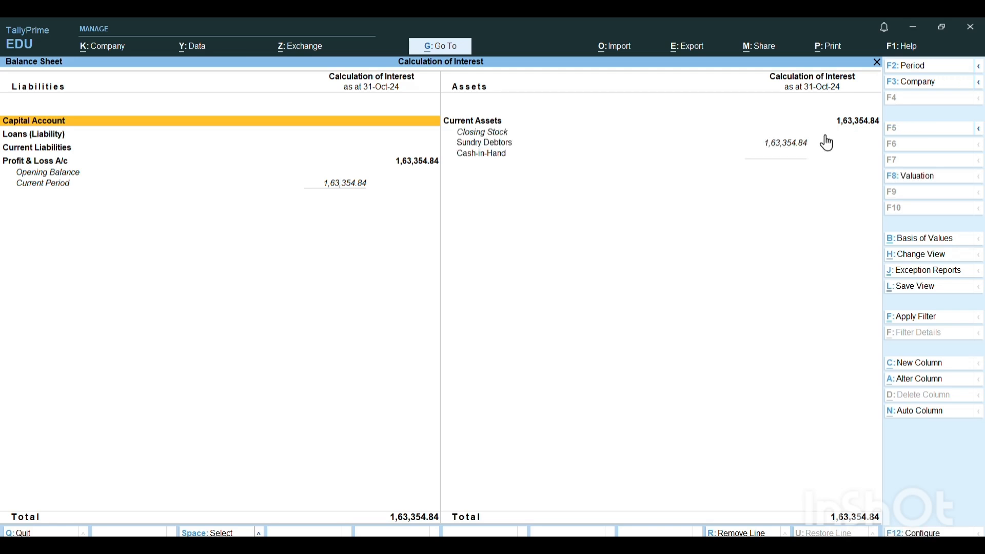
- Examine the customer's monthly ledger summary under Sundry Debtors, and return to the Gateway of Tally
key(Right)
key(Down)
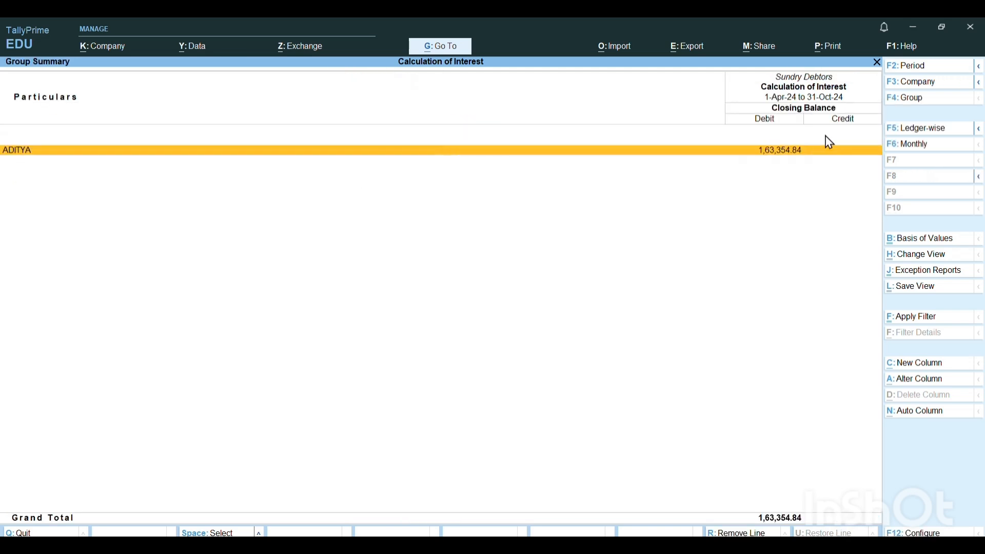
key(Return)
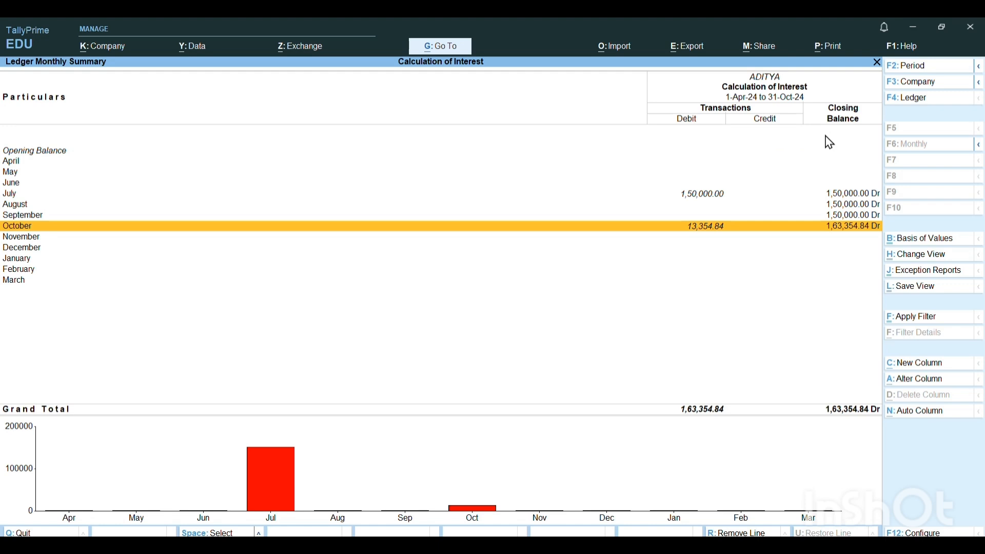
key(Escape)
key(Escape)
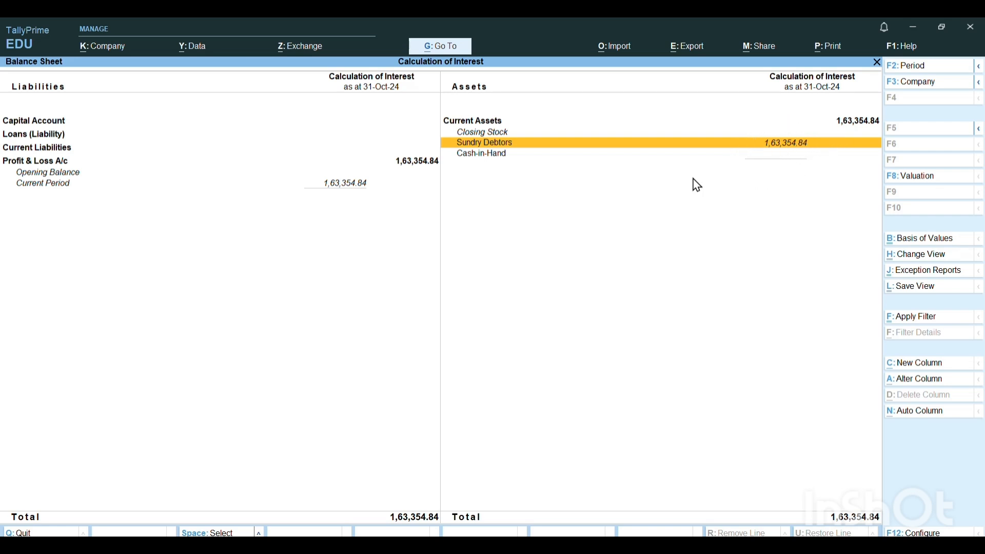
key(Escape)
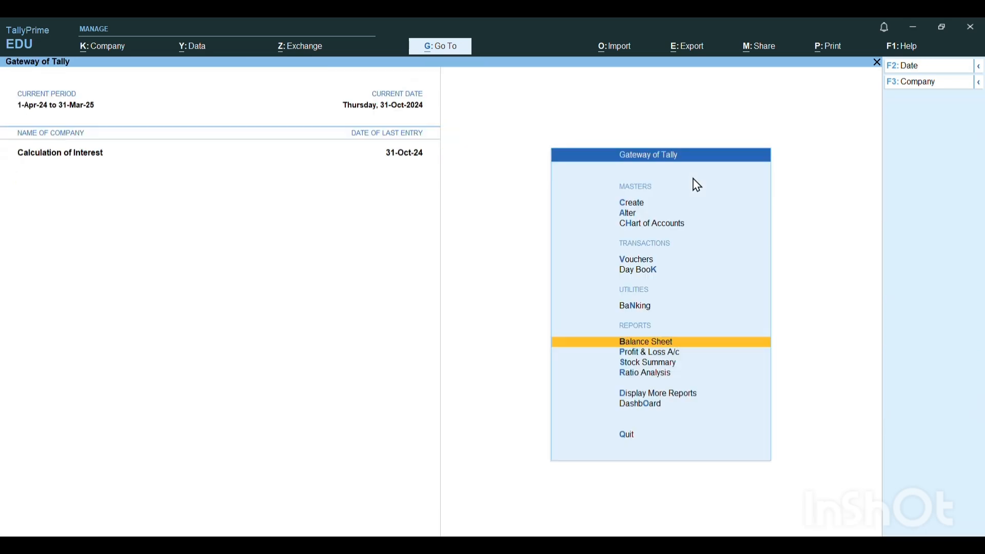
key(Up)
key(Up)
key(Up)
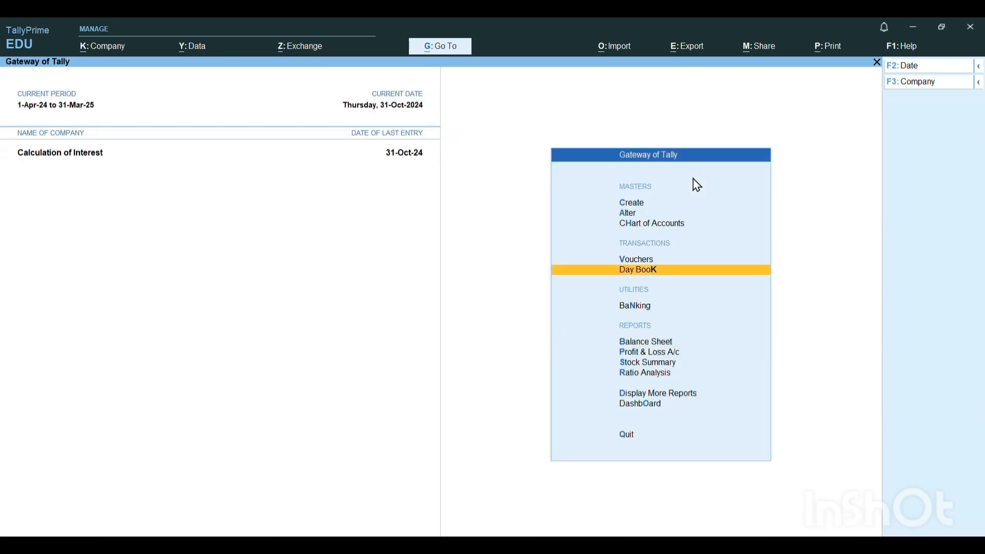
- Start a new receipt voucher, leaving the supplier reference number and date blank
key(Return)
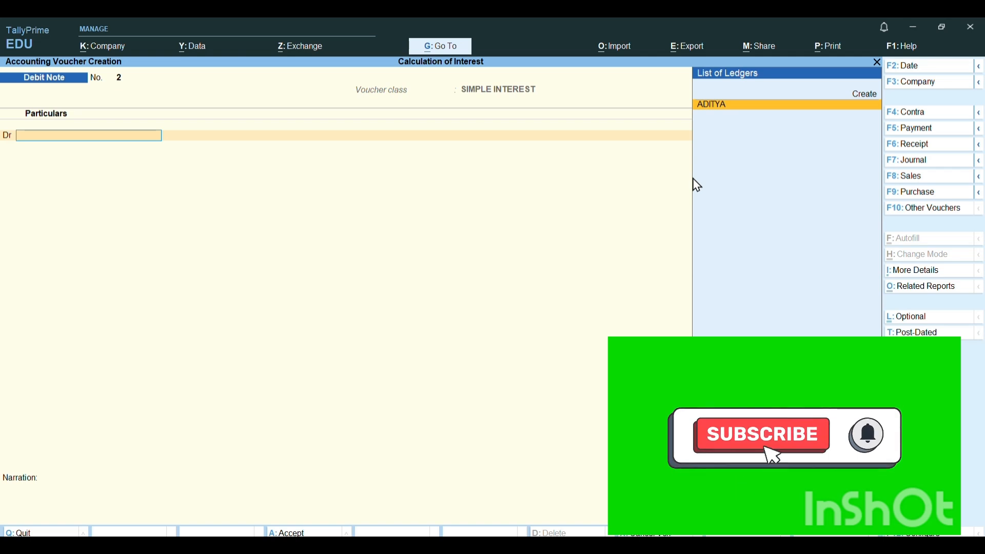
key(F6)
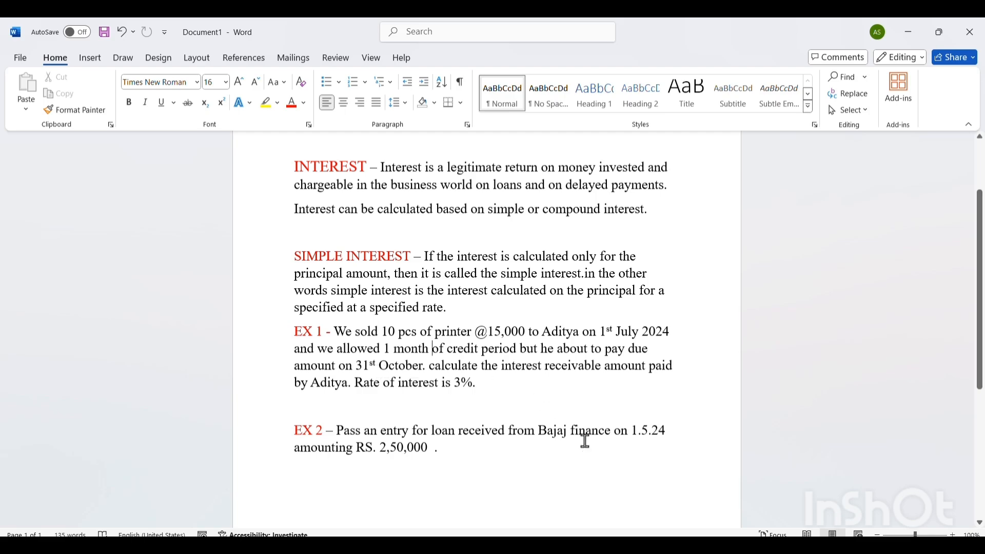
click(676, 549)
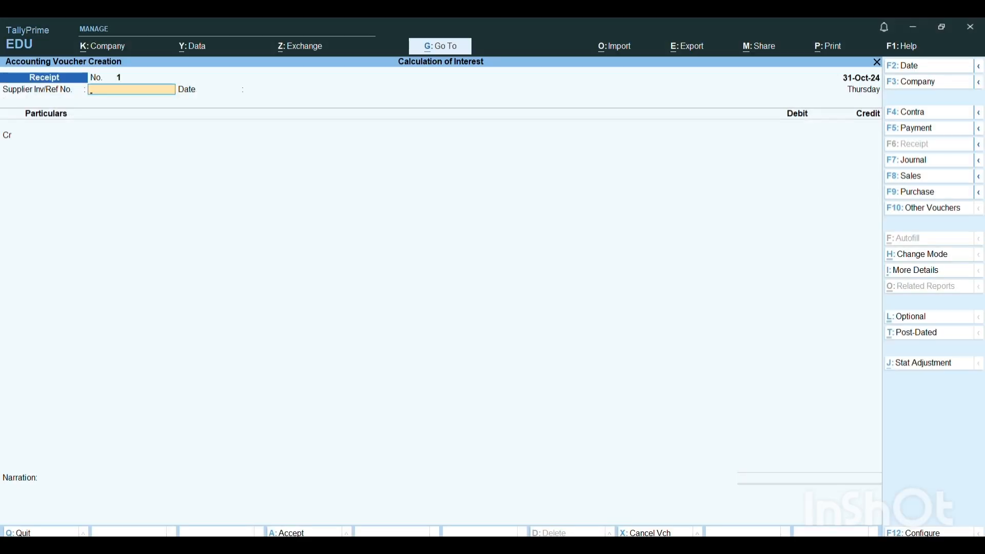
key(Return)
key(Return)
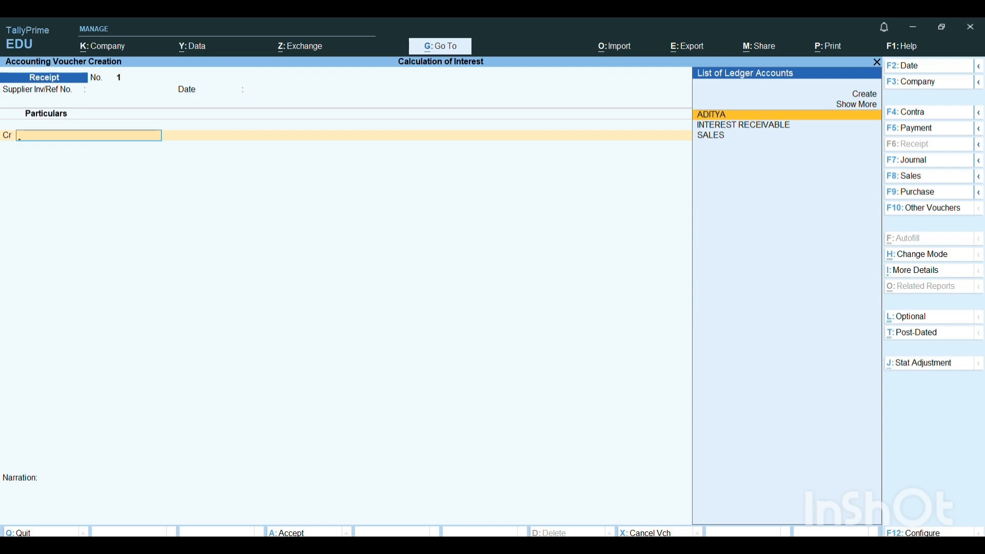
- Credit the customer's ledger with 1,63,354.84 in the receipt voucher
key(Return)
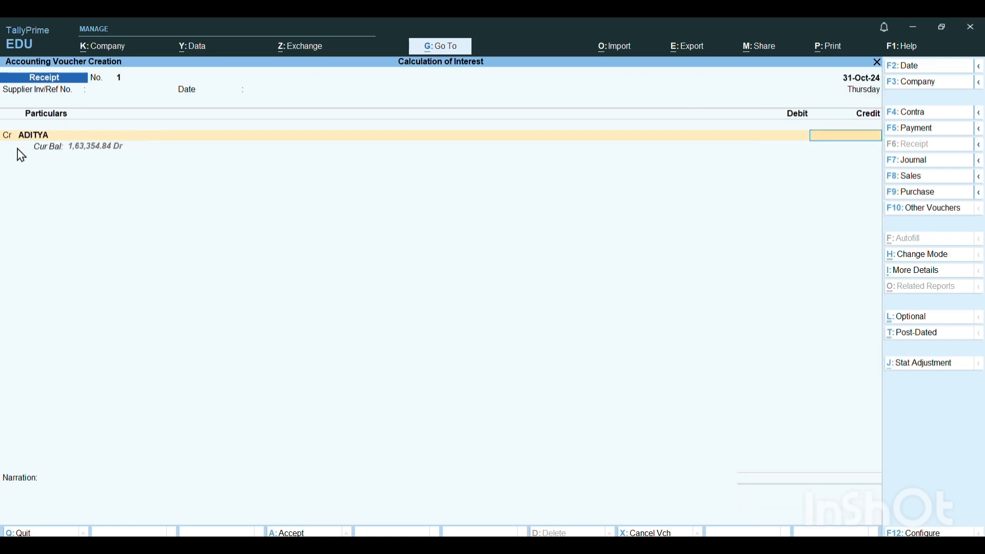
text(1,6)
text(3,)
text(354)
text(.84)
key(Return)
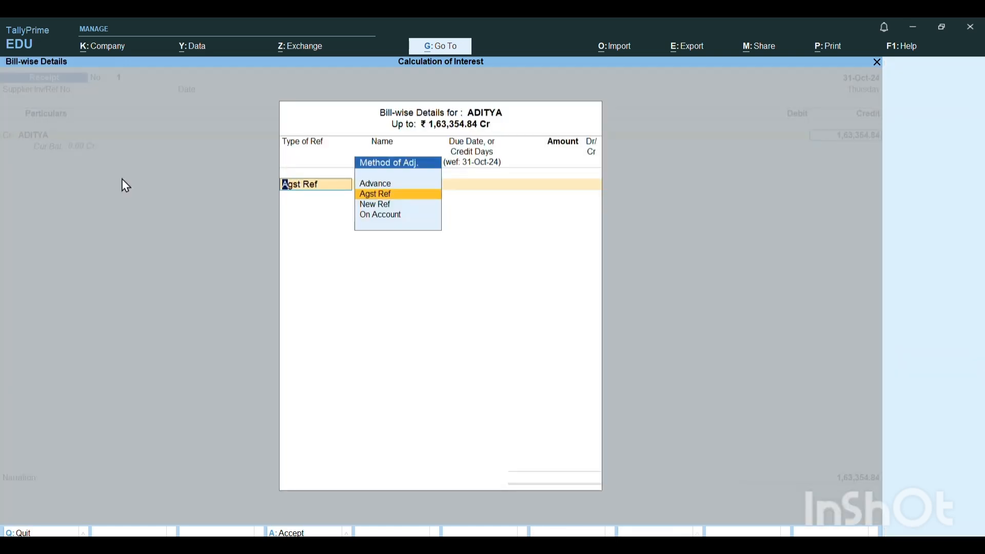
- Allocate the full 1,63,354.84 as Agst Ref to the customer's pending bill 1
key(Return)
- Create a ledger named HDFC BANK for the receipt's debit line
key(Return)
key(Return)
key(Return)
key(Return)
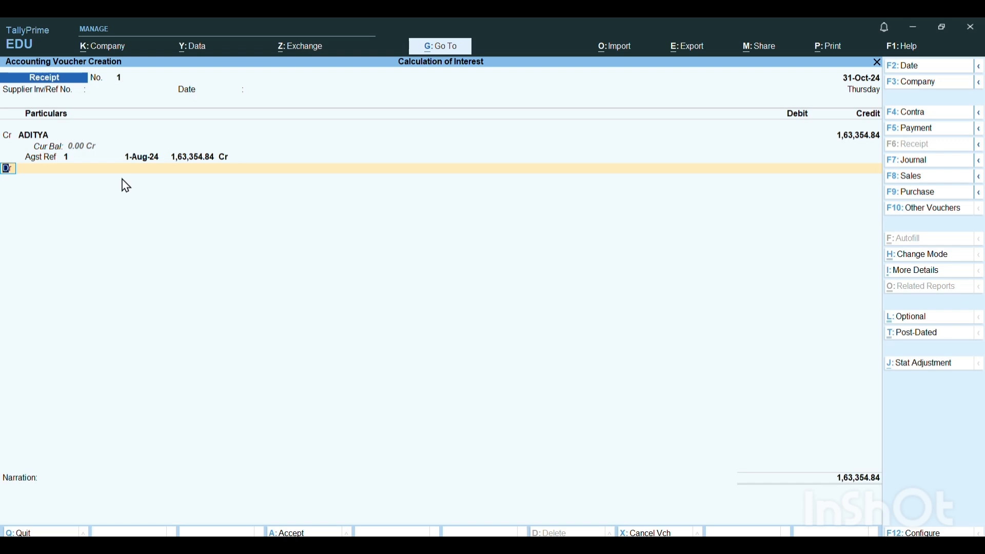
key(Return)
key(alt+c)
text(H)
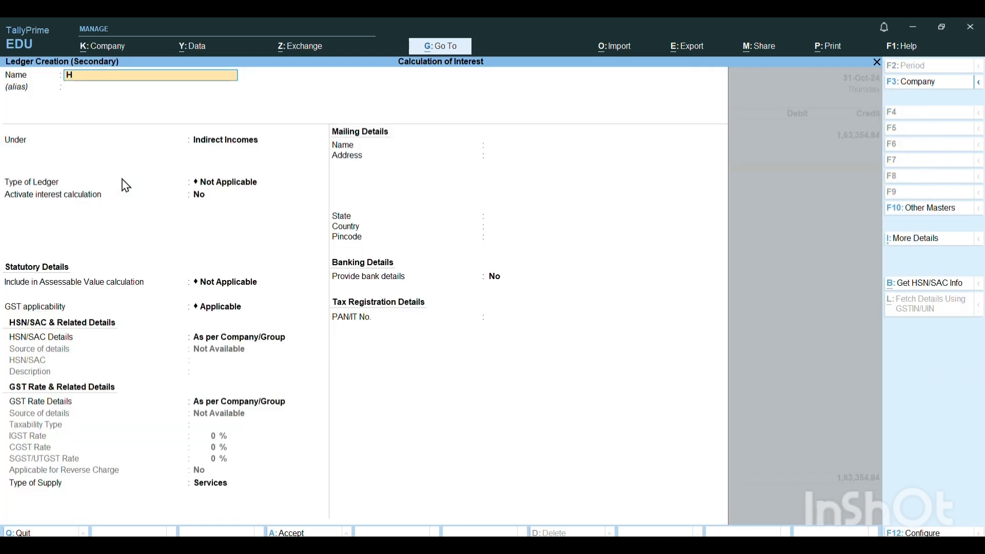
text(DFC BANK)
key(Return)
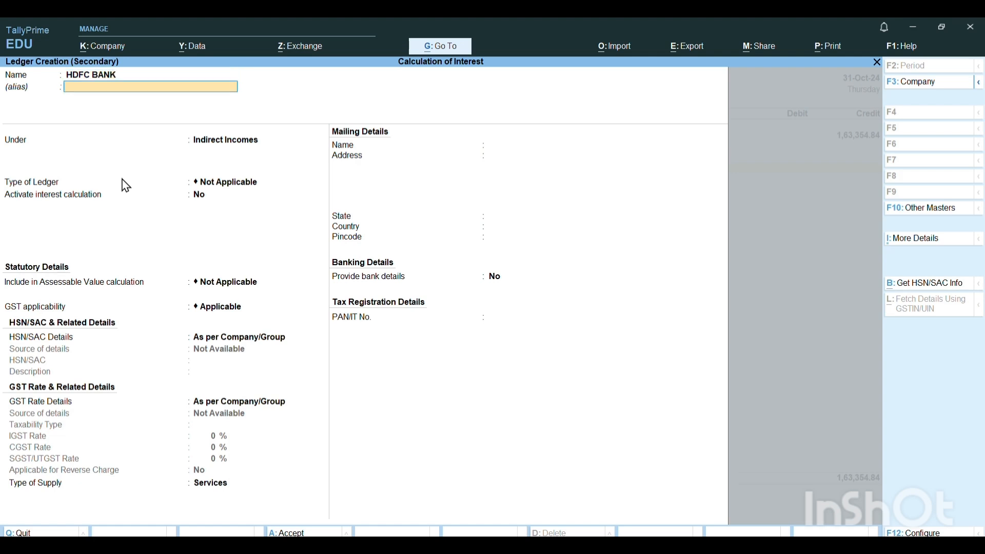
- Place the HDFC BANK ledger under Bank Accounts, keep its remaining default details, and save it
key(Return)
text(BAN)
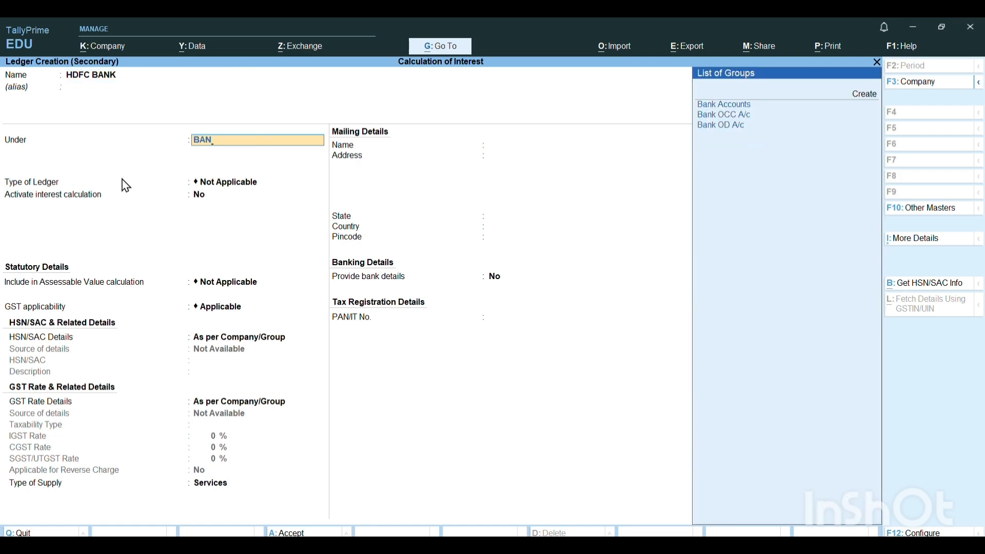
key(Return)
key(Return)
key(Return)
key(Return)
key(Return)
key(Return)
key(Return)
key(Return)
key(Return)
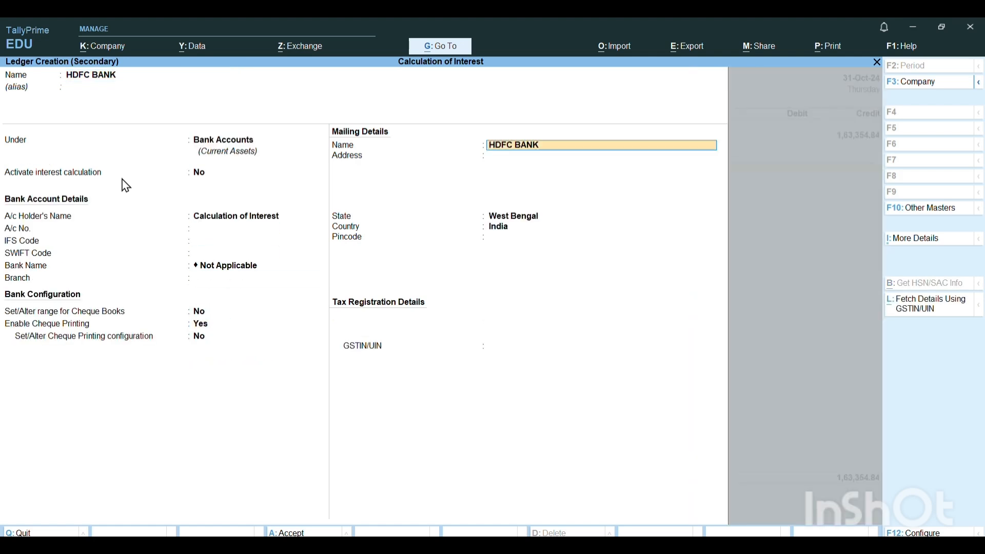
key(Return)
key(Return)
key(Return)
key(Return)
key(Return)
key(Return)
key(Return)
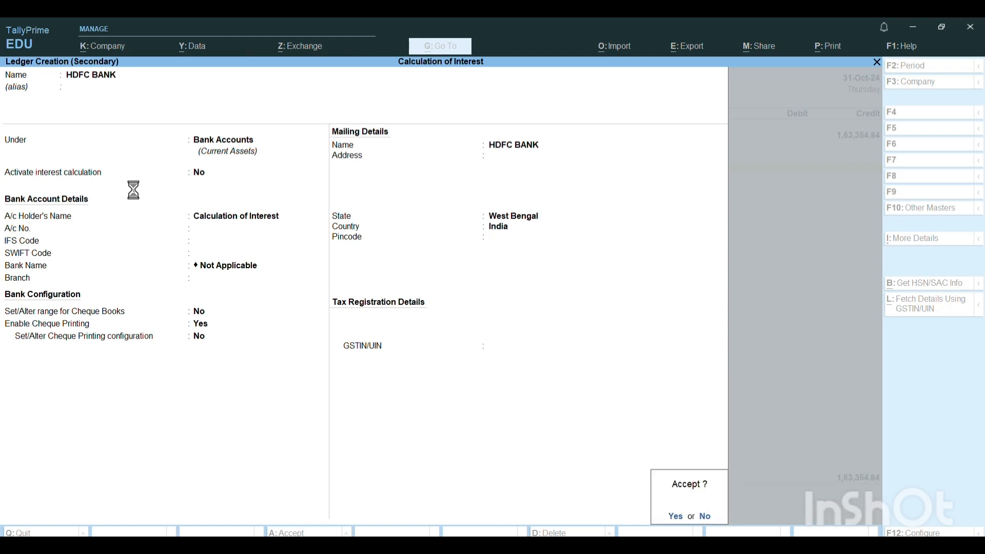
key(Return)
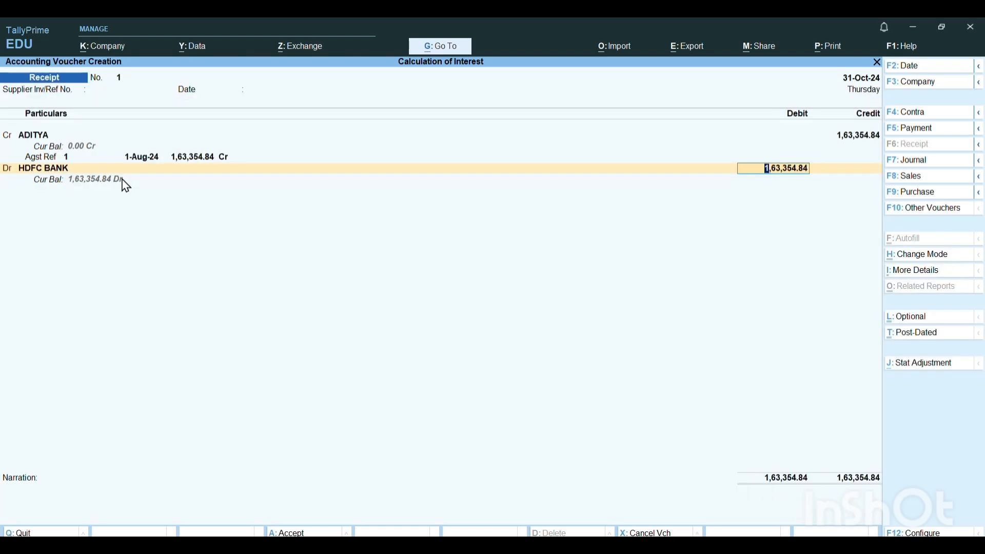
- Debit HDFC BANK with 1,63,354.84, keep the default Cheque/DD allocation, save the receipt, and leave voucher entry
key(Return)
key(Return)
key(Return)
key(Return)
key(Return)
key(Return)
key(Return)
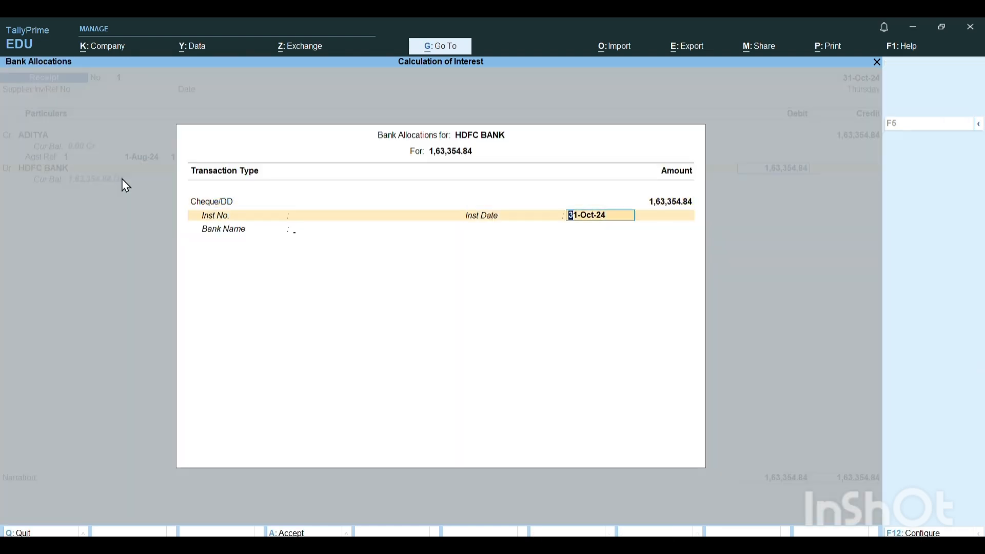
key(Escape)
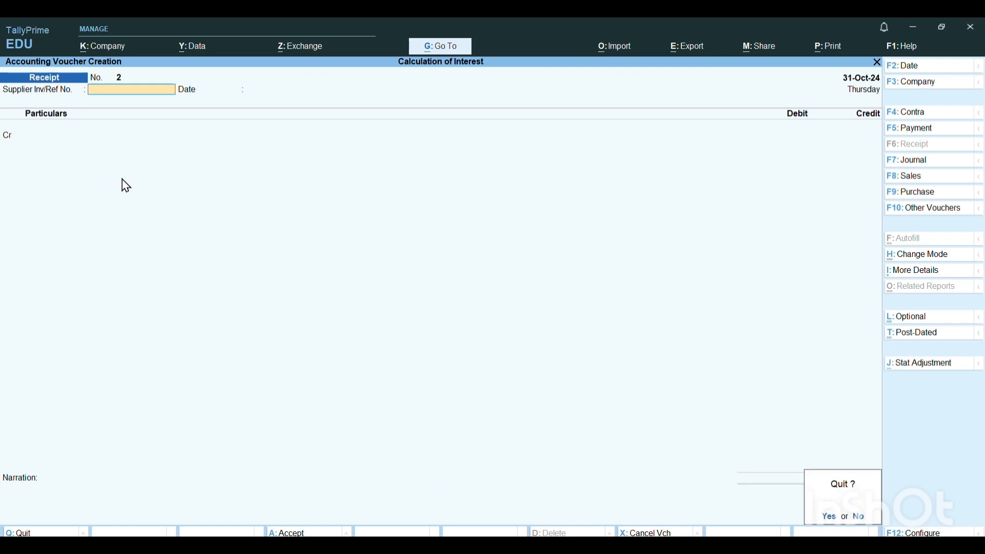
key(Return)
- Examine the detailed Balance Sheet, including Sundry Debtors under Current Assets, and return to the Gateway of Tally
key(b)
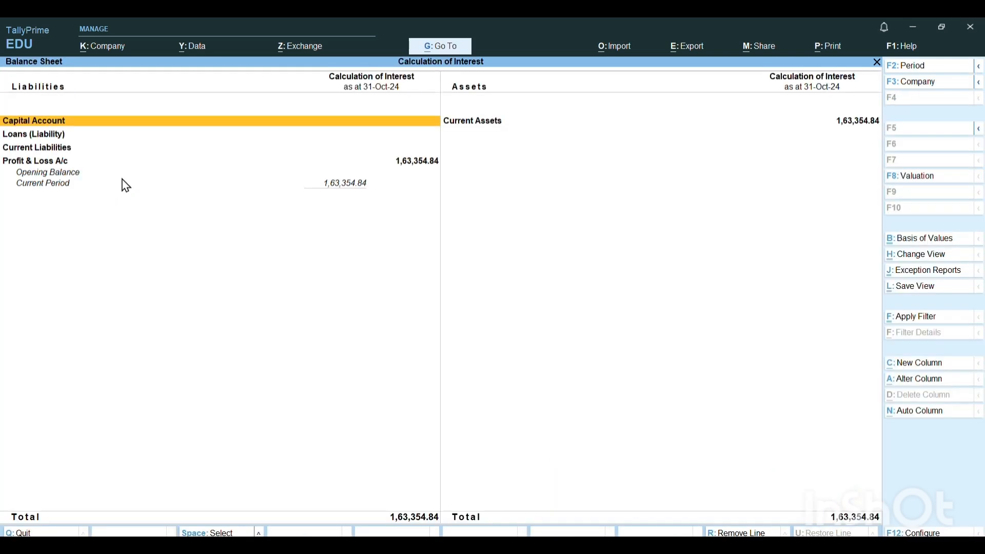
key(alt)
key(alt+F5)
key(Down)
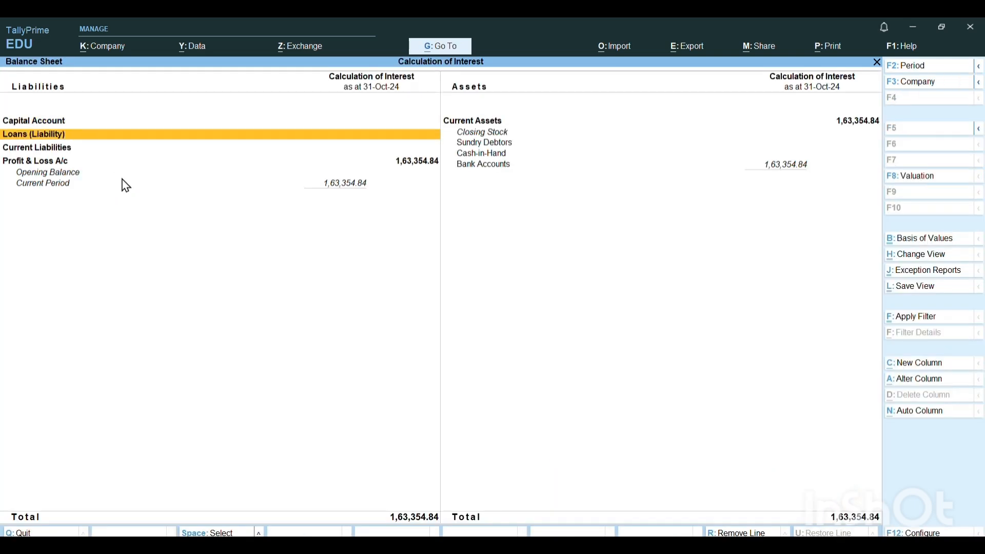
key(Right)
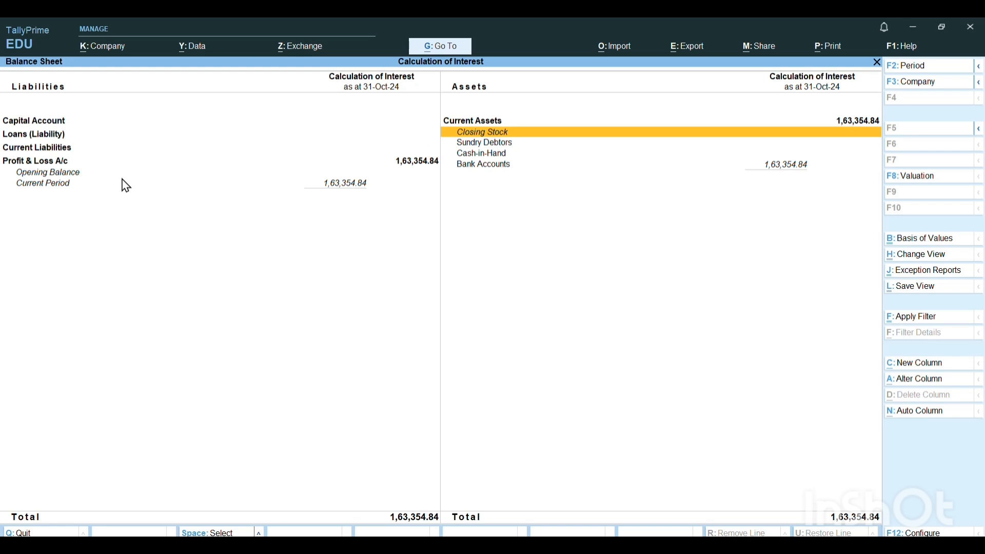
key(Down)
key(Return)
key(Escape)
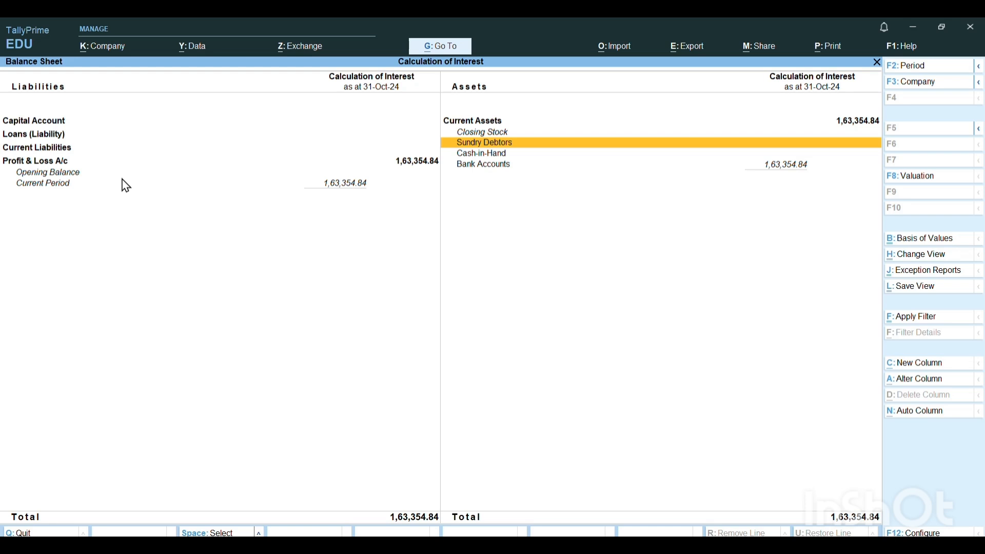
key(Escape)
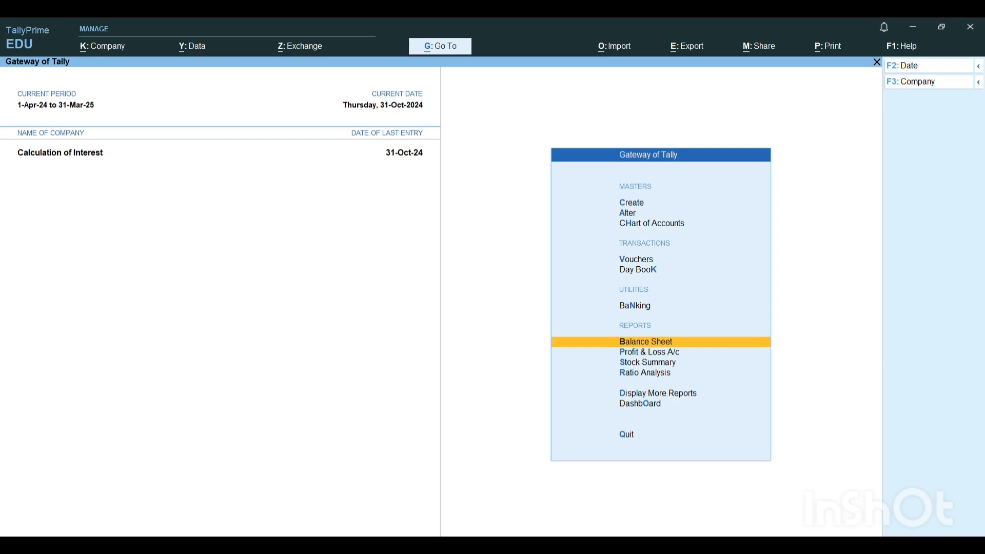
- Review the Bajaj finance loan example in the Word document, and return to TallyPrime
mouse_move(654, 545)
click(595, 489)
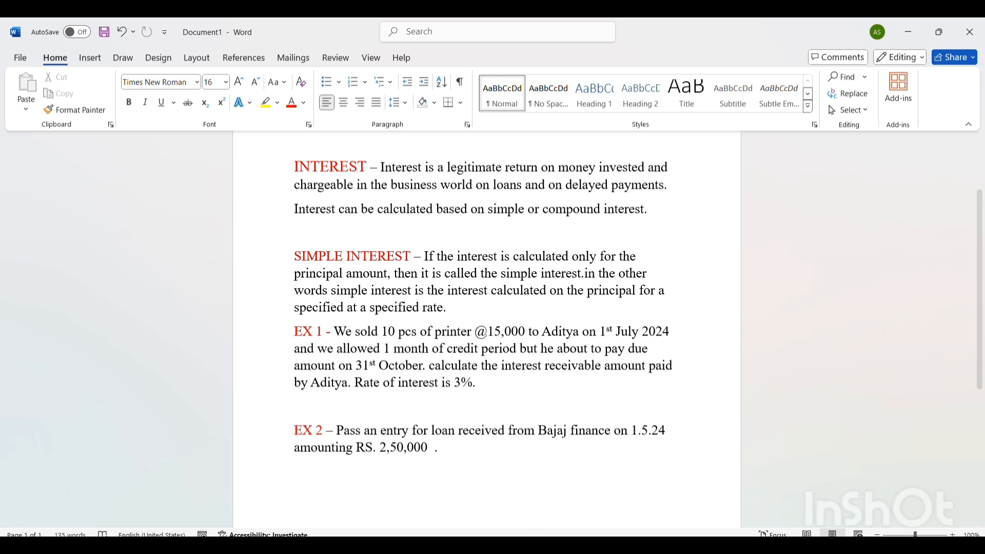
click(677, 548)
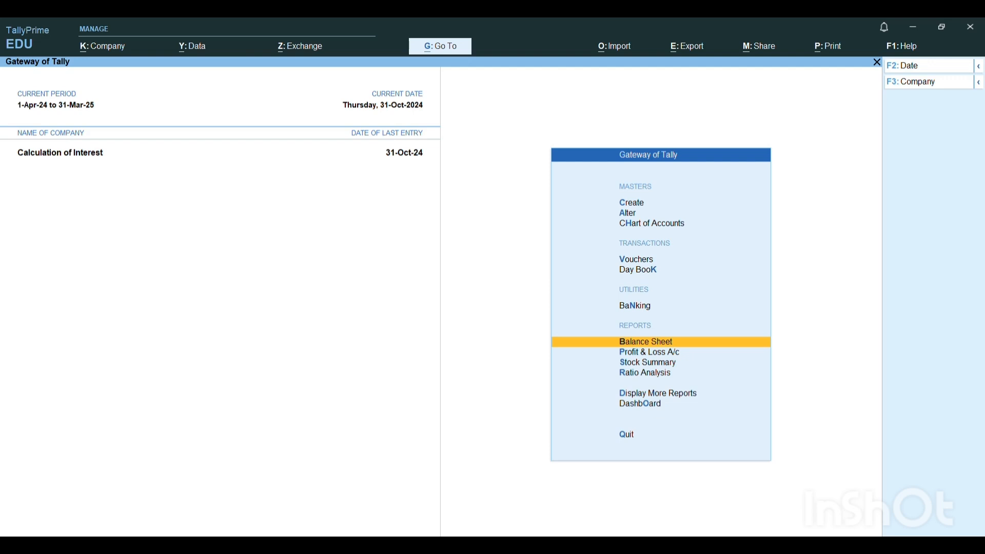
- Start a new receipt voucher dated 1-May-24, leaving the supplier reference details blank
key(Up)
key(Up)
key(Up)
key(Up)
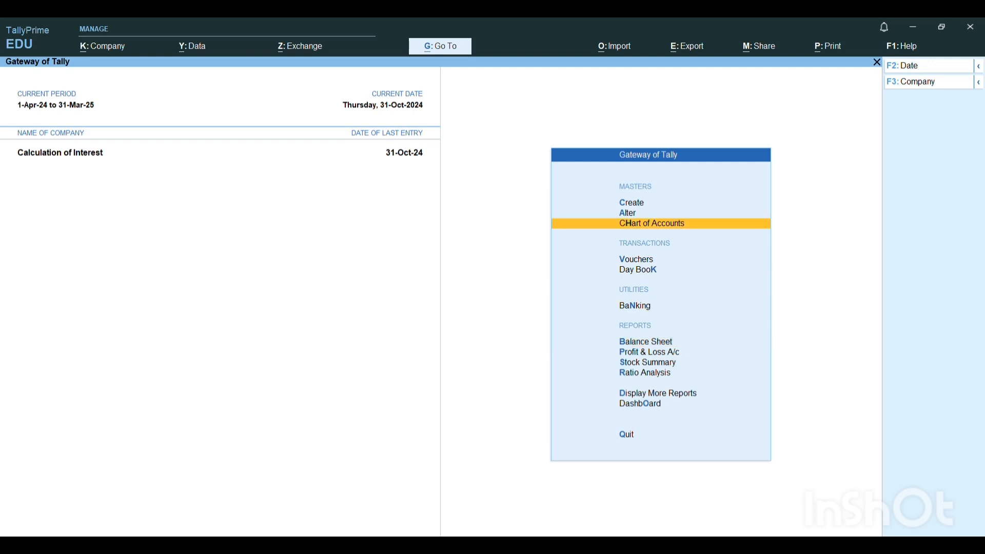
key(Down)
key(Return)
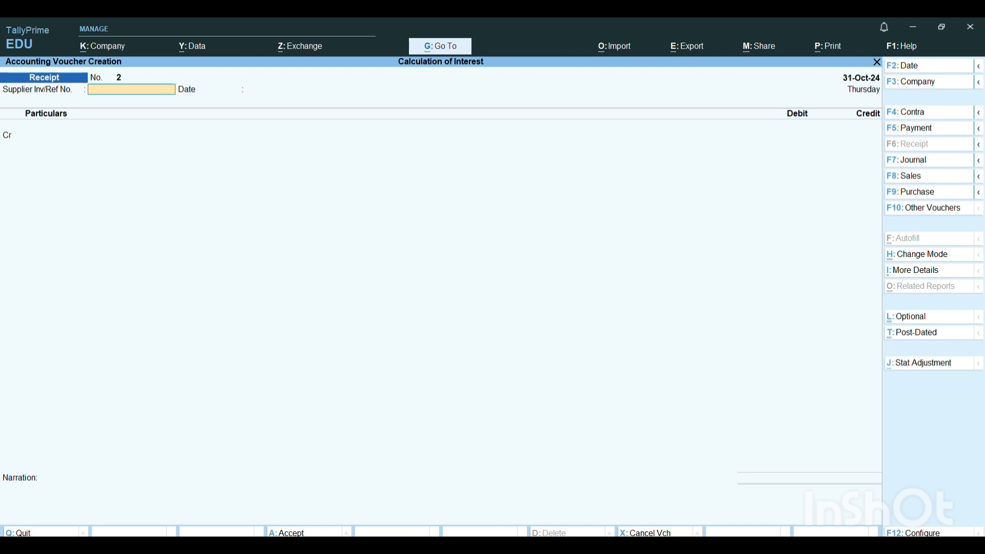
key(F2)
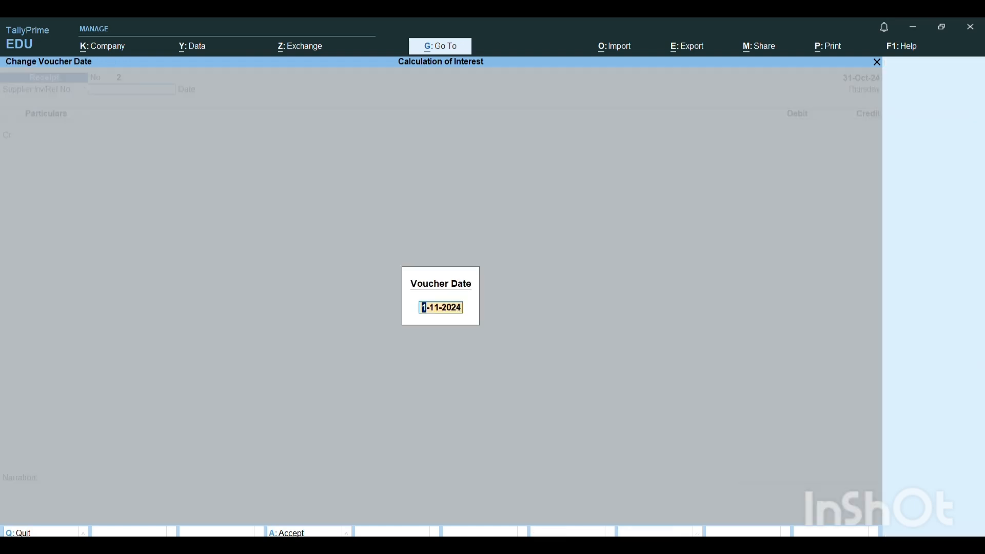
text(1-5)
key(Return)
key(Return)
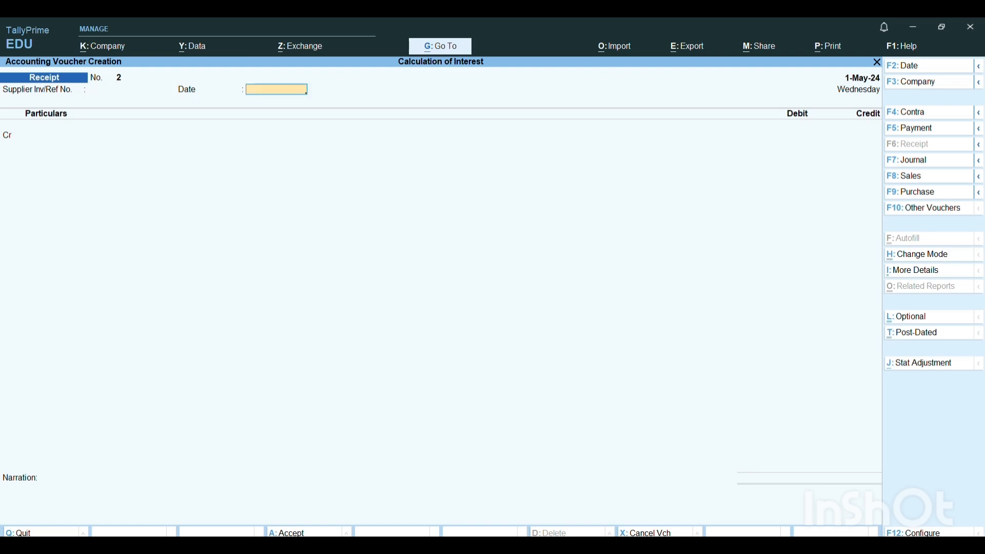
key(Return)
- Create a ledger named LOAN FROM BAJAJ FINANCE for the receipt's credit line, leaving the alias blank
text(LO)
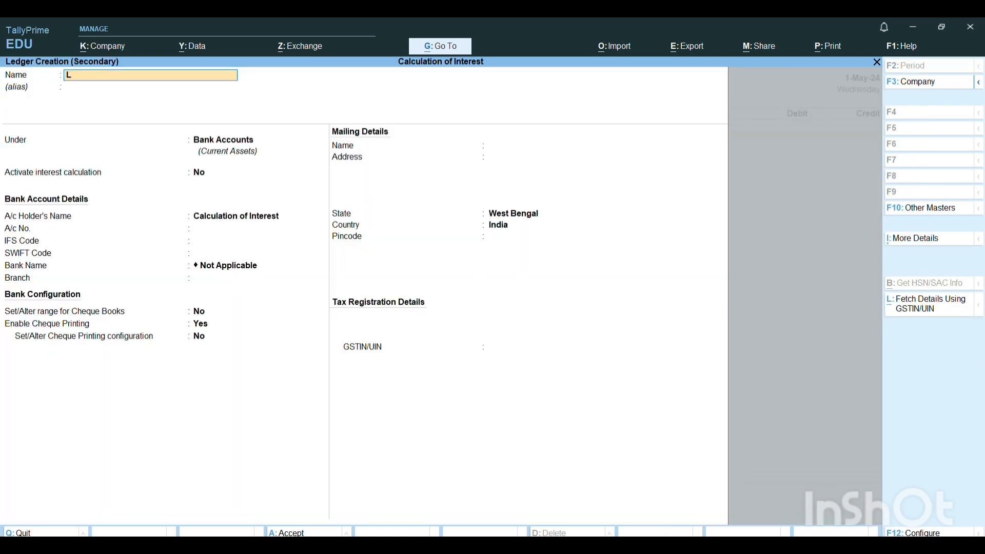
key(BackSpace)
key(BackSpace)
text(LOAN FROM BAJAJ FINANCE)
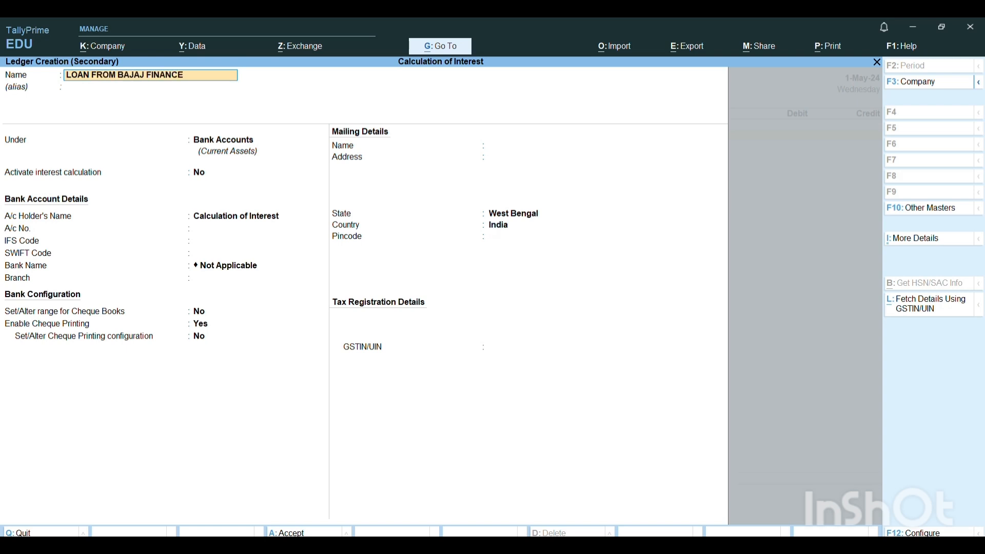
key(Return)
key(Return)
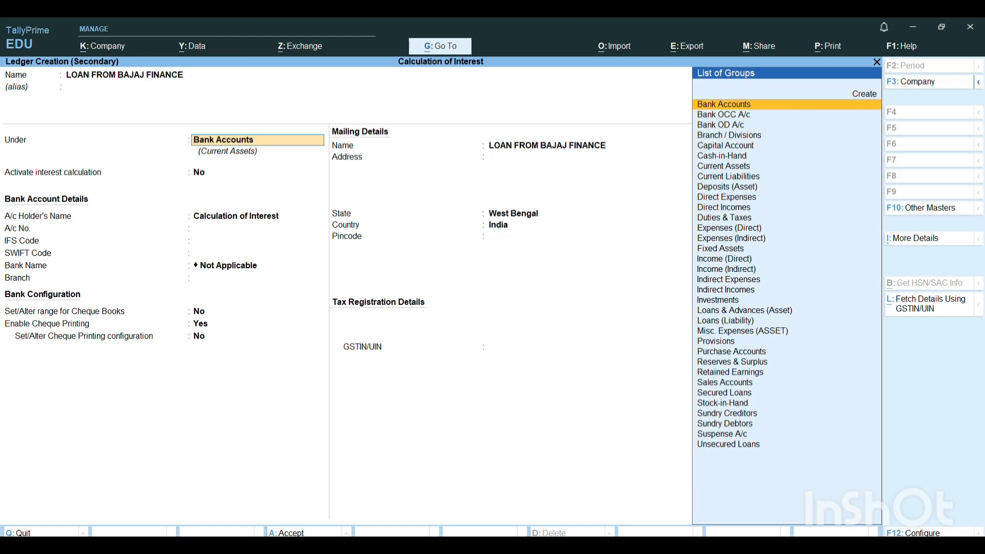
- Place the loan ledger under Loans (Liability), keeping the default mailing name, West Bengal as state, and India as country
text(LOA)
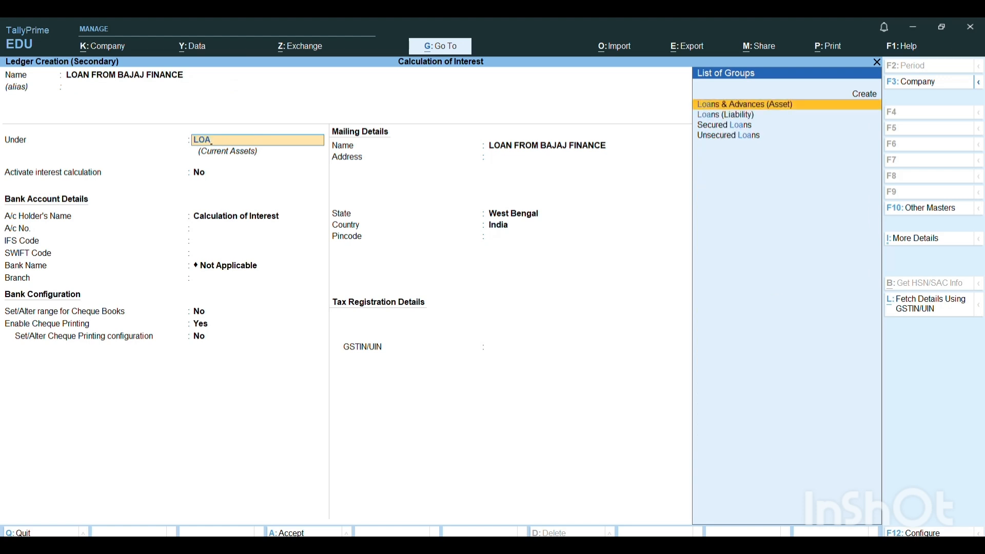
key(Down)
key(Return)
key(Return)
key(Return)
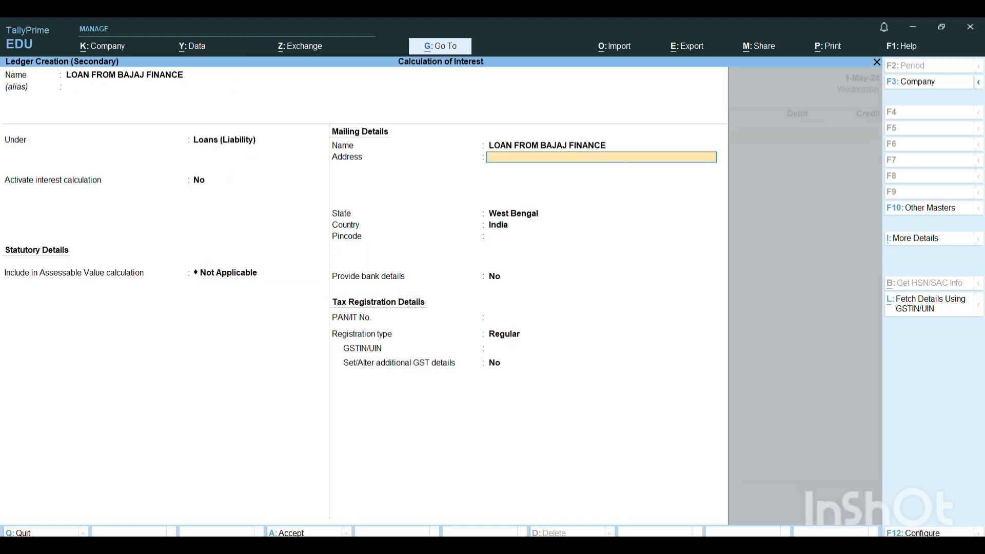
key(Return)
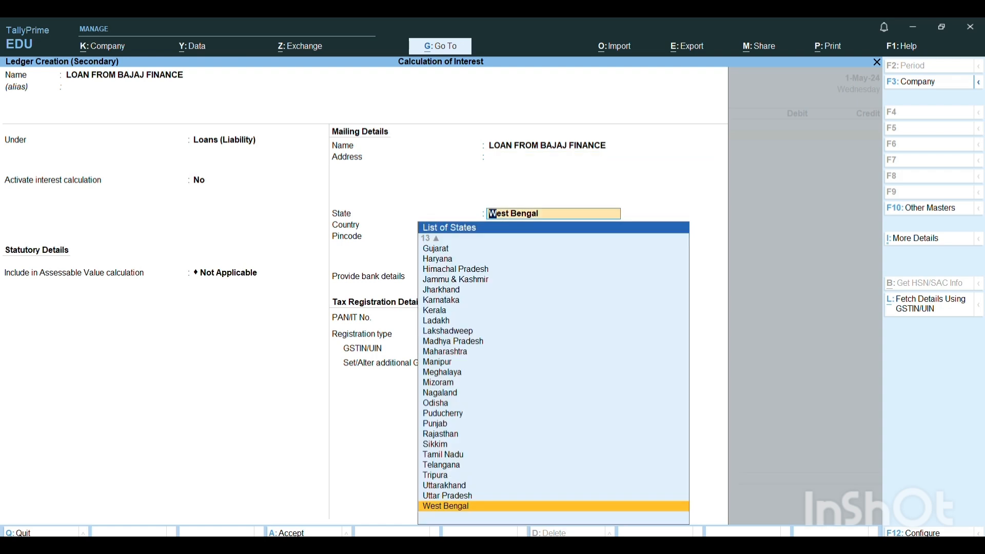
key(Return)
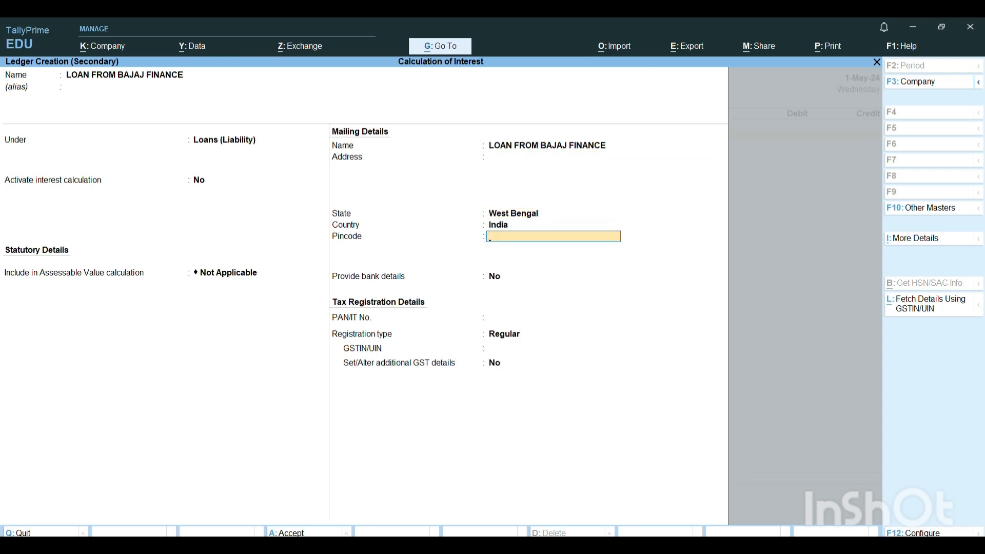
- Activate interest calculation for the loan ledger and open its interest parameters
key(BackSpace)
key(BackSpace)
key(BackSpace)
key(BackSpace)
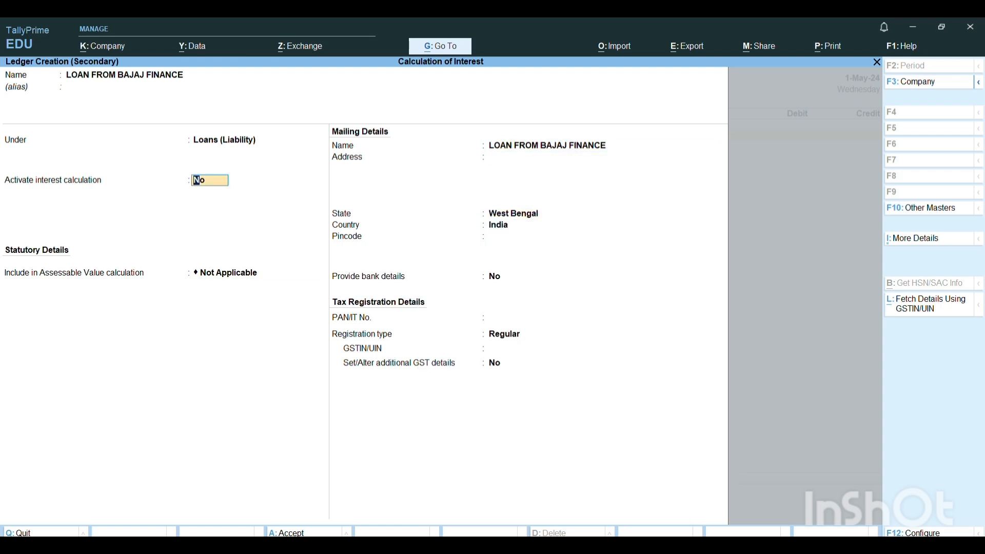
text(Y)
key(Return)
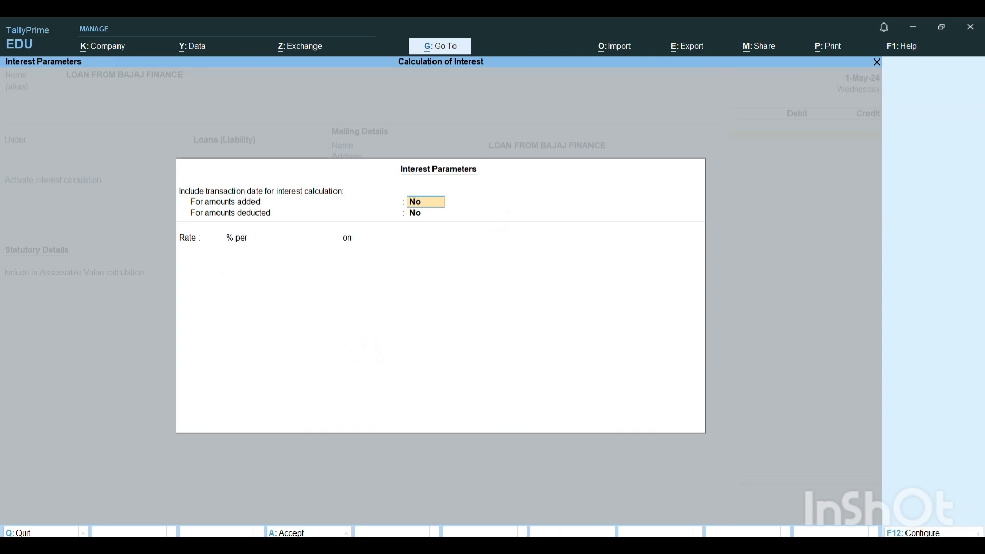
- Include the transaction date in the loan ledger's interest calculation for both amounts added and amounts deducted
text(Y)
key(Return)
text(Y)
key(Return)
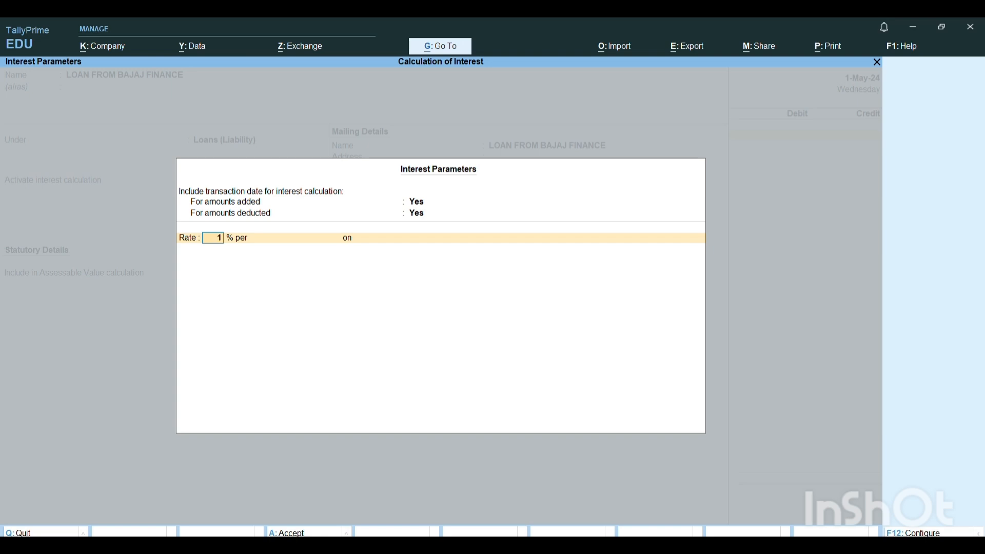
- Set the interest rate to 1% per Calendar Month on All Balances
key(Return)
key(Down)
key(Down)
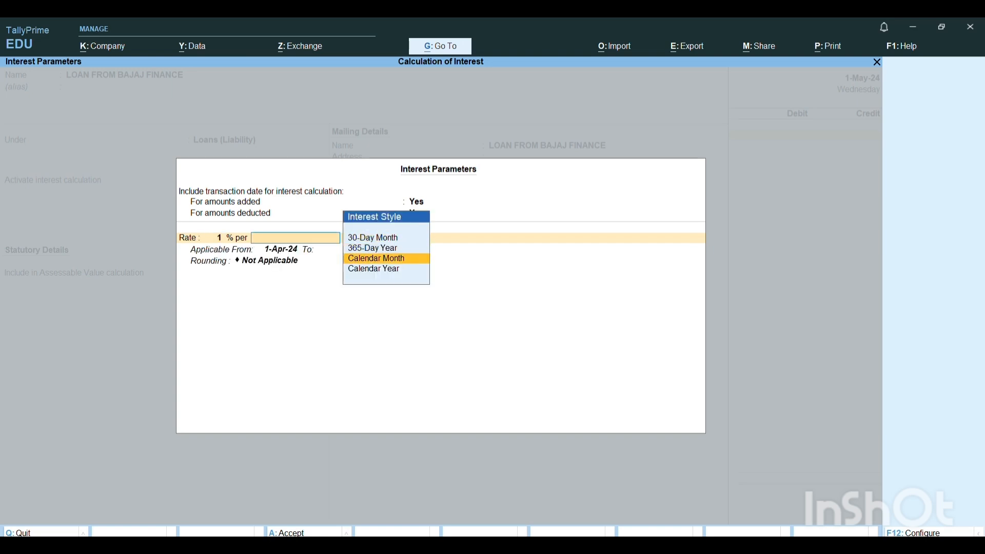
key(Return)
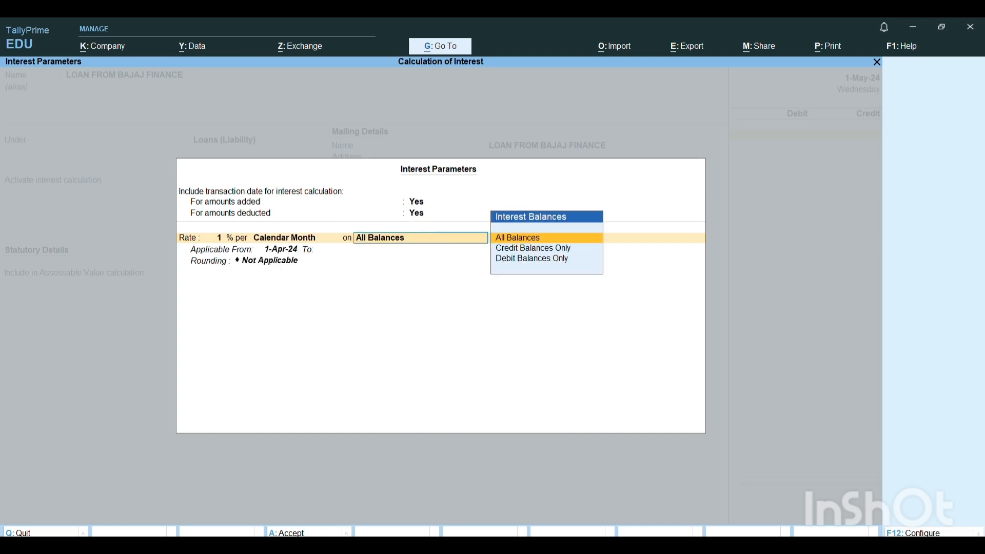
key(Return)
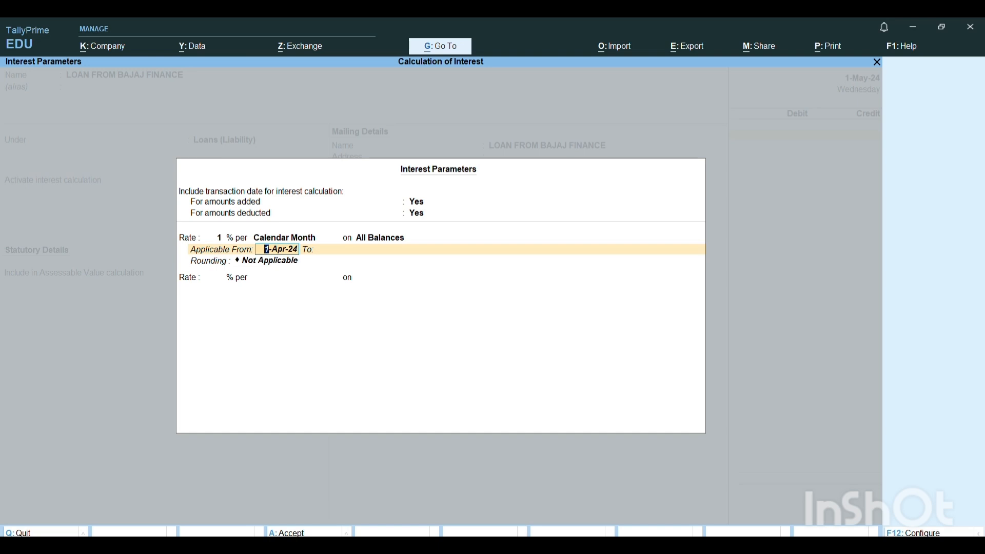
- Make the interest rate applicable from 1-May-24 with no end date and rounding Not Applicable, and accept the interest parameters
text(1.5.24)
key(Return)
key(Return)
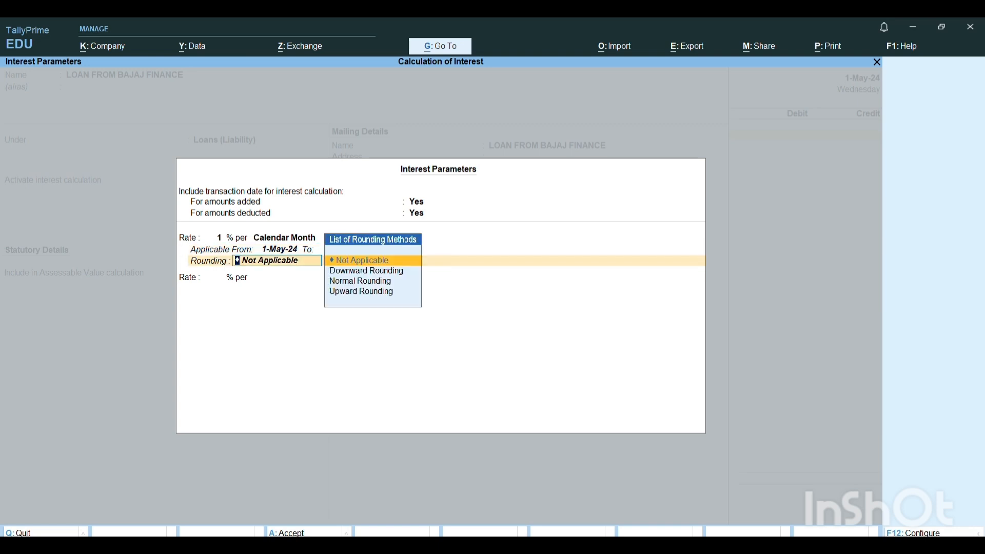
- Save the loan ledger with its default mailing and tax details, and enter 2,50,000 as its credit amount in the receipt
key(Return)
key(Return)
key(Return)
key(Return)
key(Return)
key(Return)
key(Return)
key(Return)
key(Return)
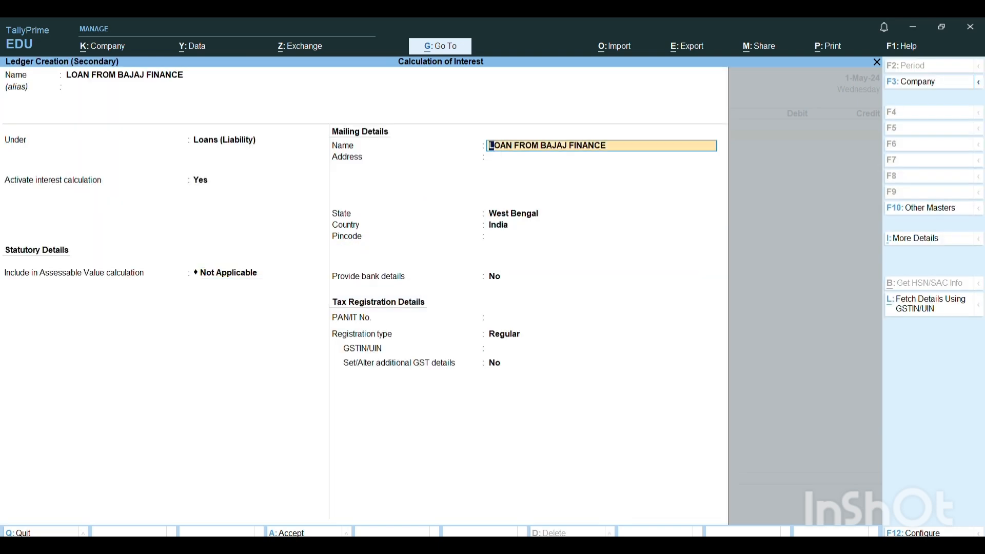
key(Return)
key(Return)
key(Return)
key(Return)
key(Return)
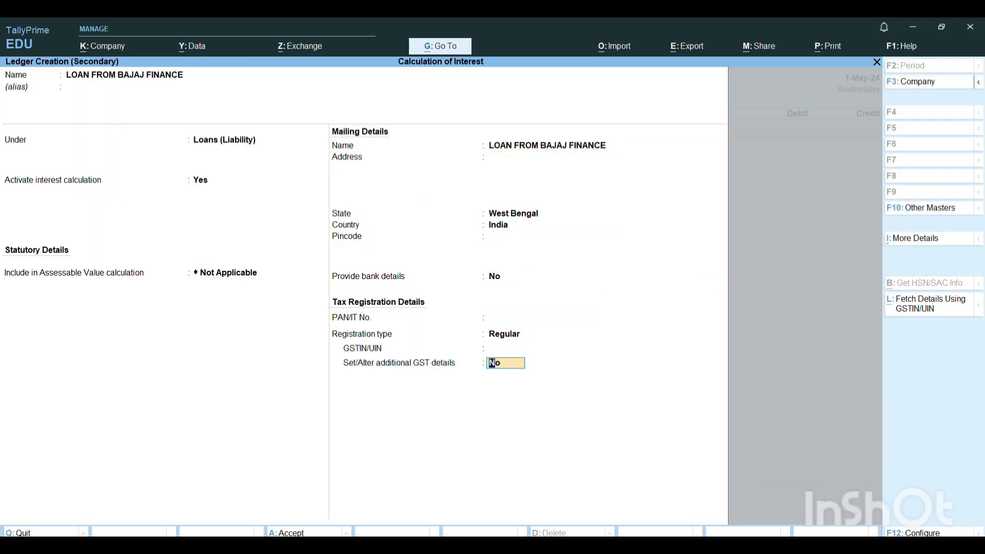
text(2)
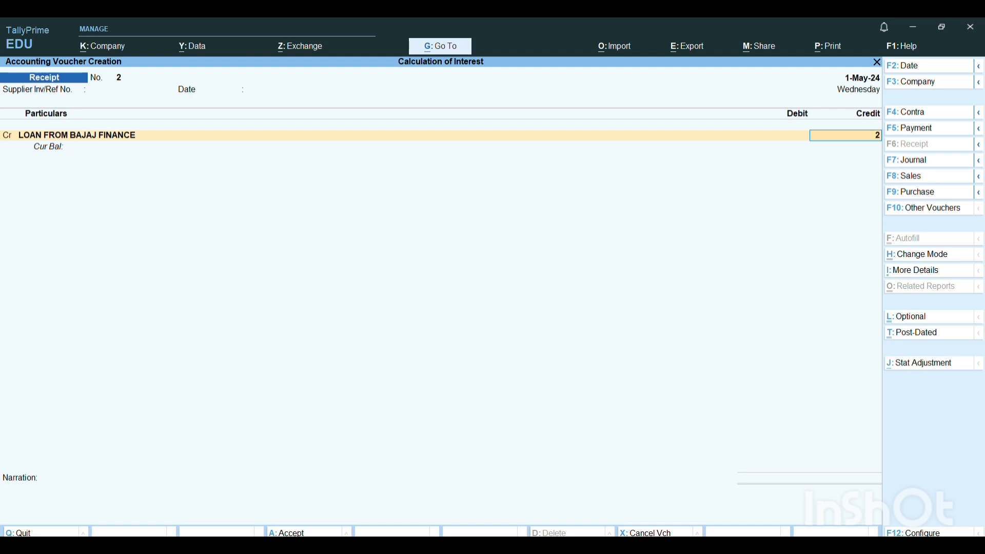
text(,50,00000)
key(Return)
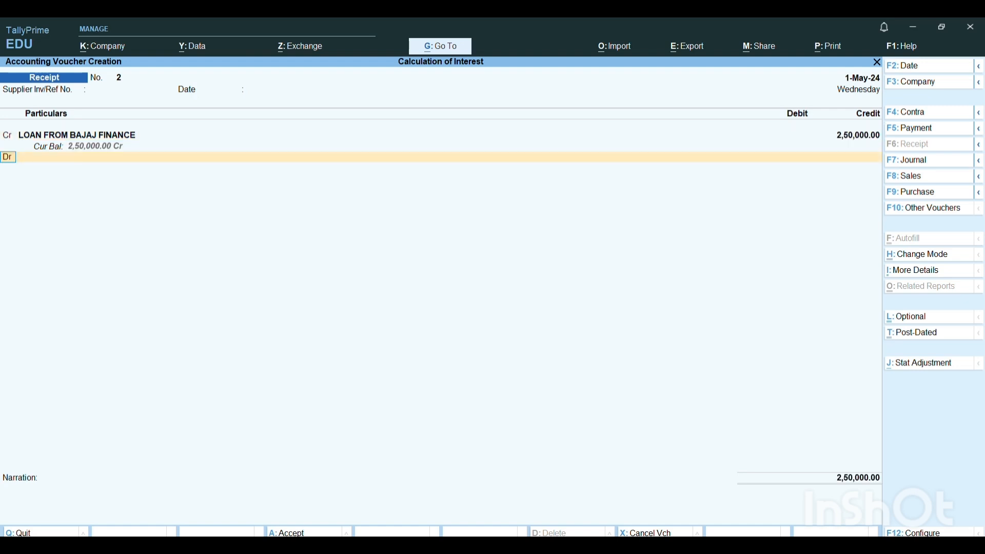
- Debit HDFC BANK with 2,50,000 in the receipt voucher
key(Return)
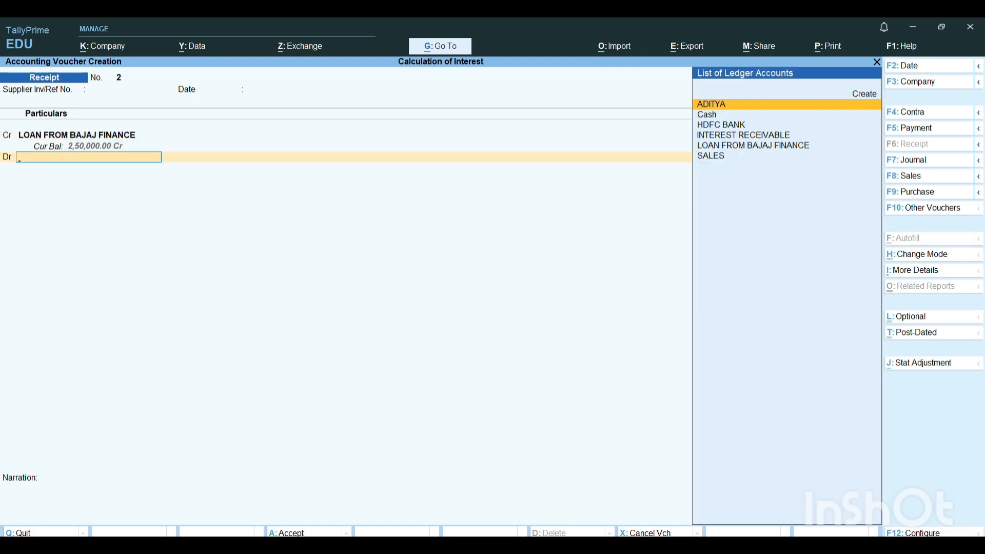
text(HD)
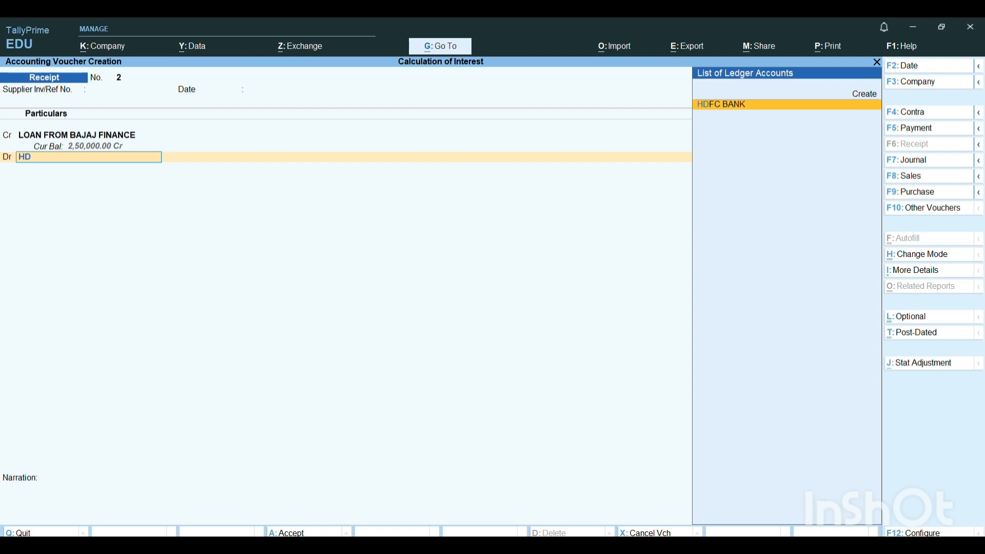
key(Return)
- Accept the Cheque/DD bank allocation without instrument number or bank name, save the receipt without narration, and leave voucher entry
key(Return)
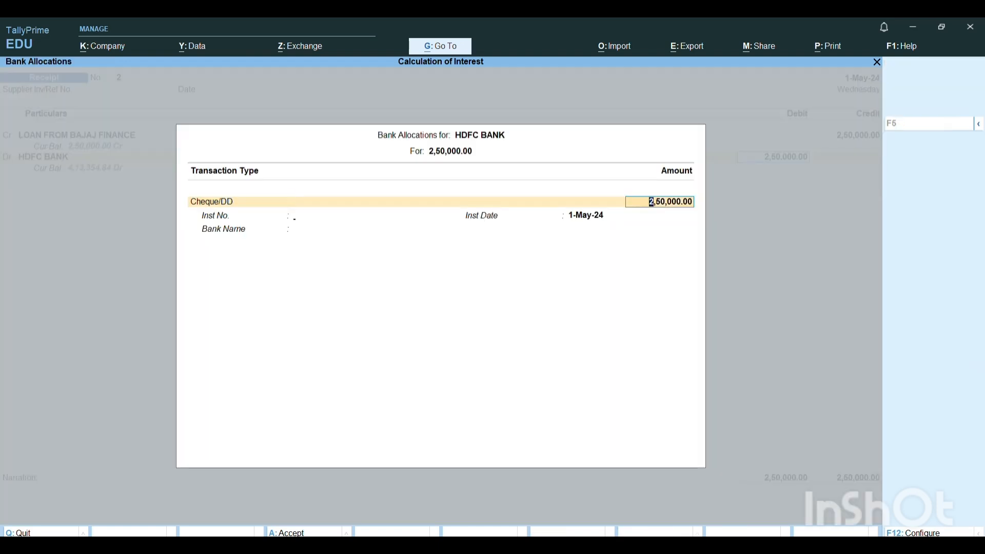
key(Return)
key(Return)
key(Return)
key(Return)
key(Return)
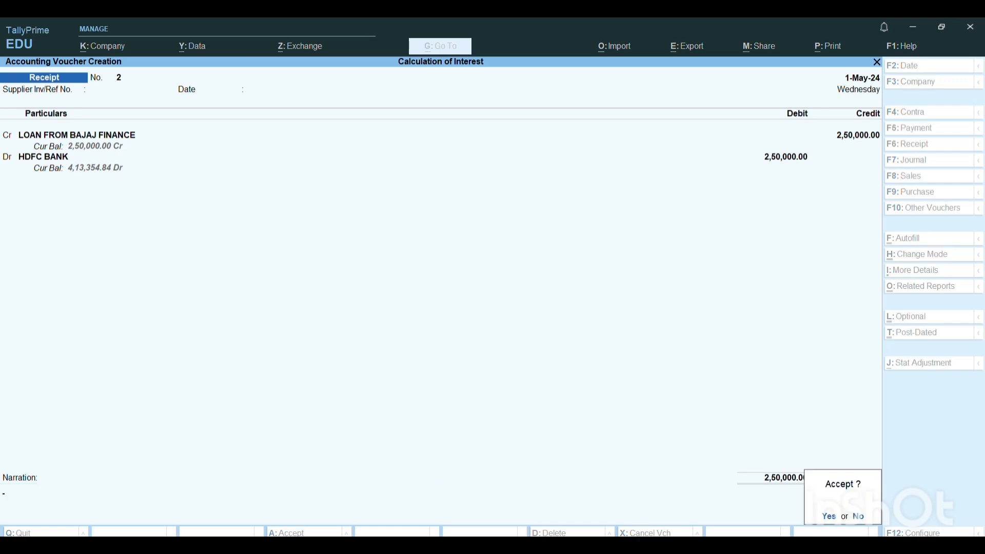
key(Return)
key(Escape)
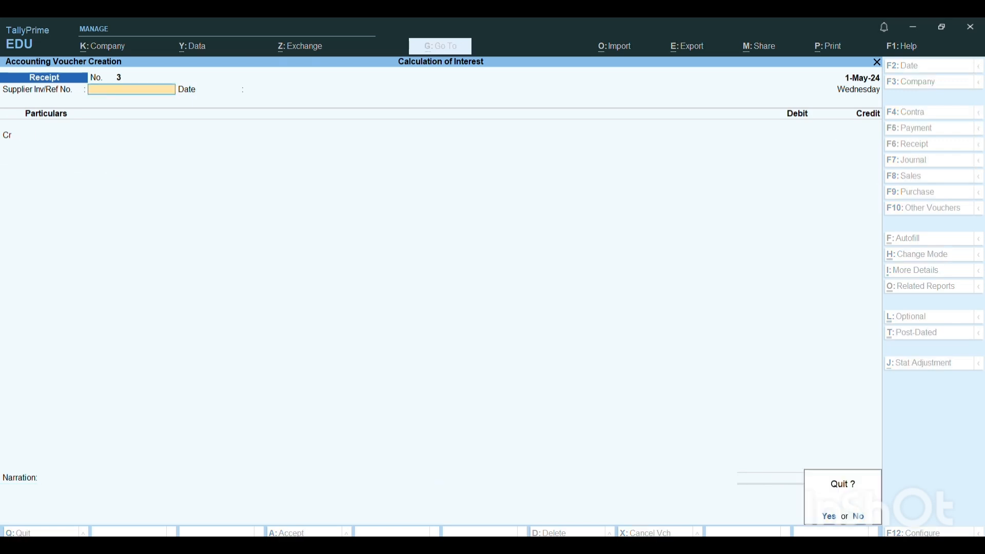
key(Return)
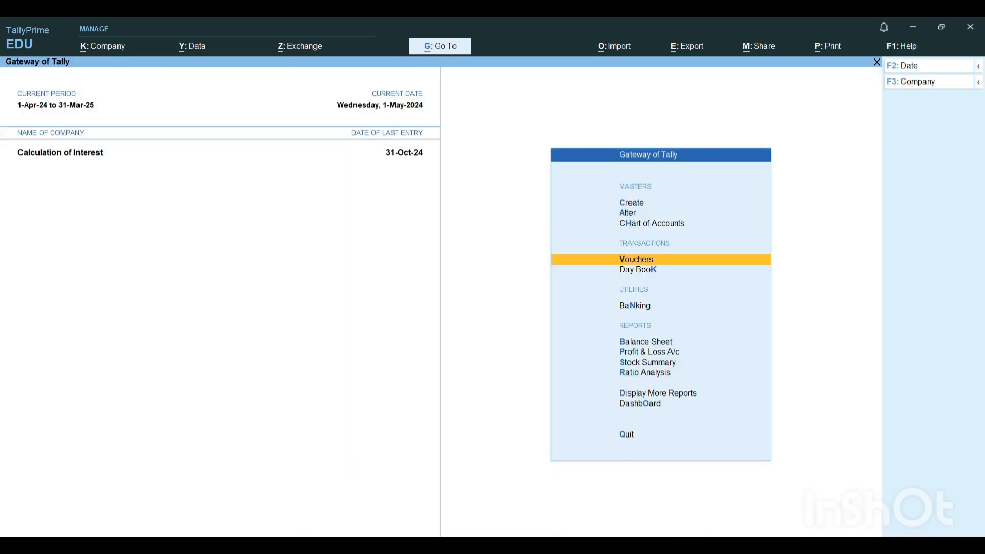
- Open the Interest Payable report under the interest calculation statements
key(d)
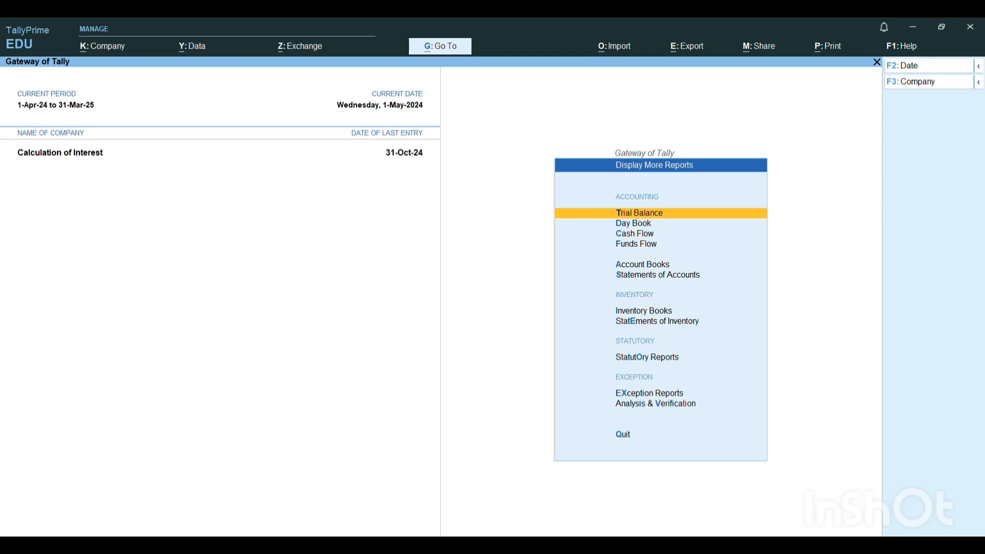
key(s)
key(Down)
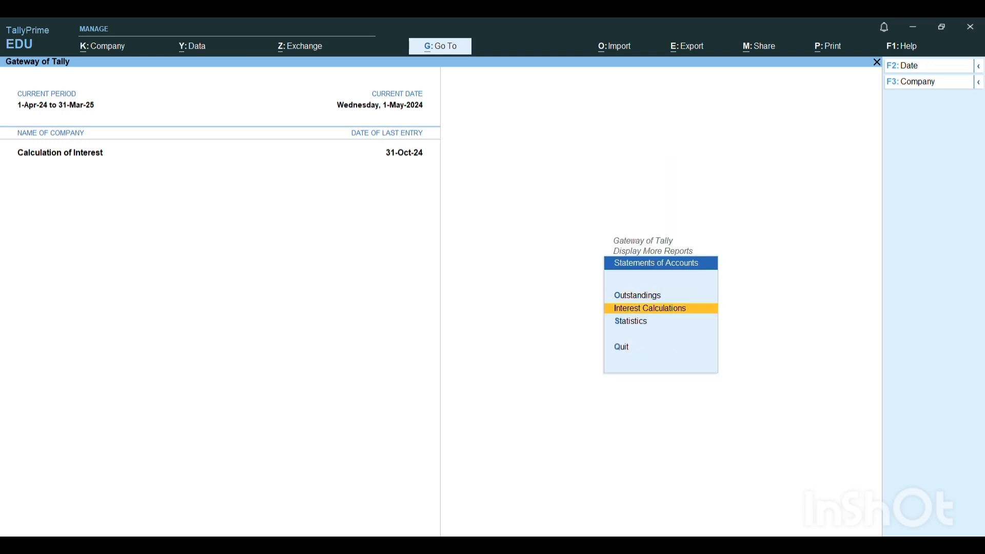
key(Return)
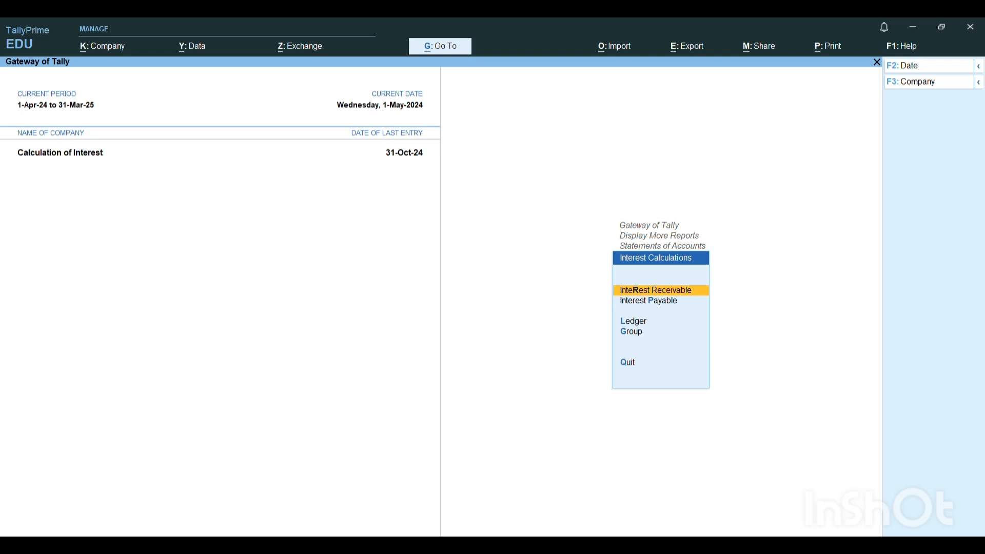
key(Down)
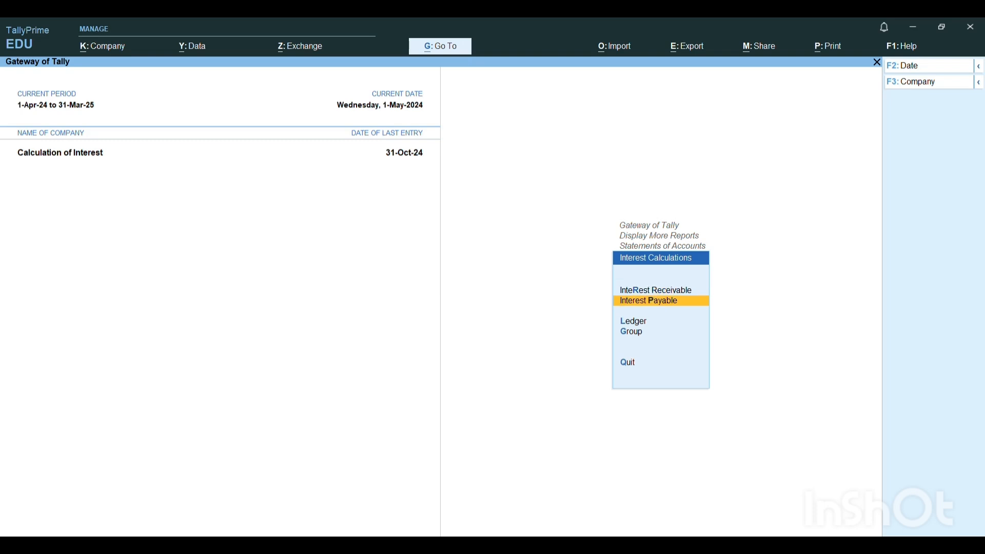
key(Return)
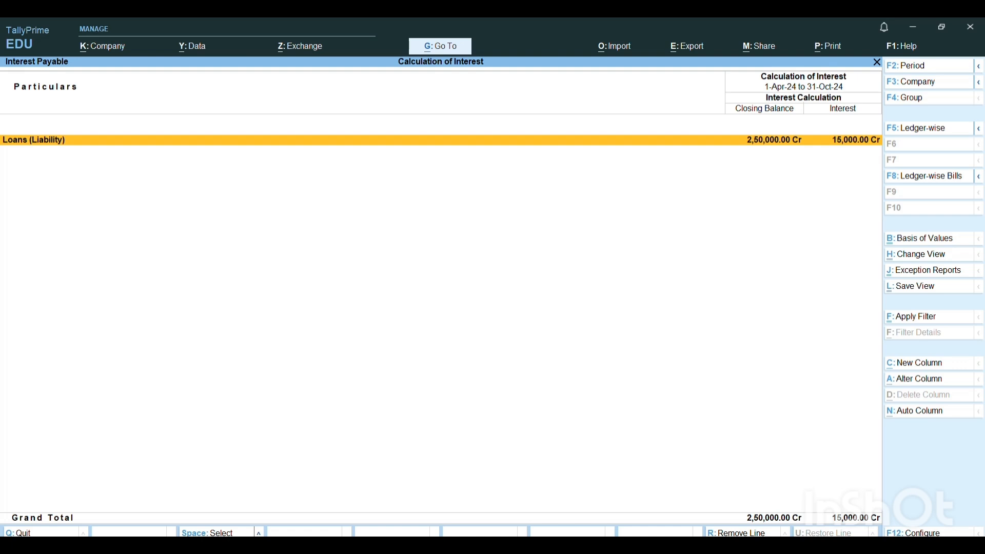
- Check the loan's payable interest for the period 1-May-24 to 1-Jun-24, and close the report
key(F2)
text(1.5)
key(Return)
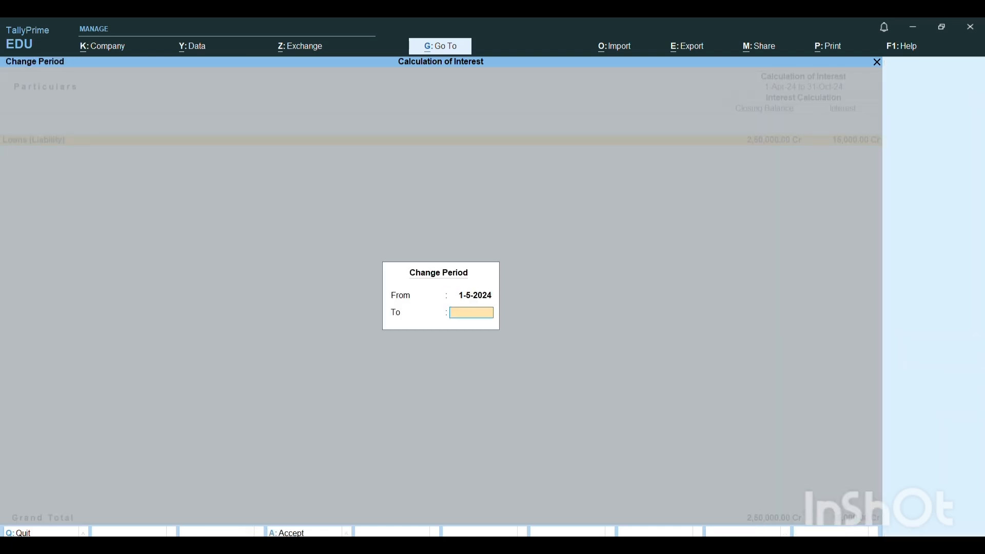
text(1.6)
key(Return)
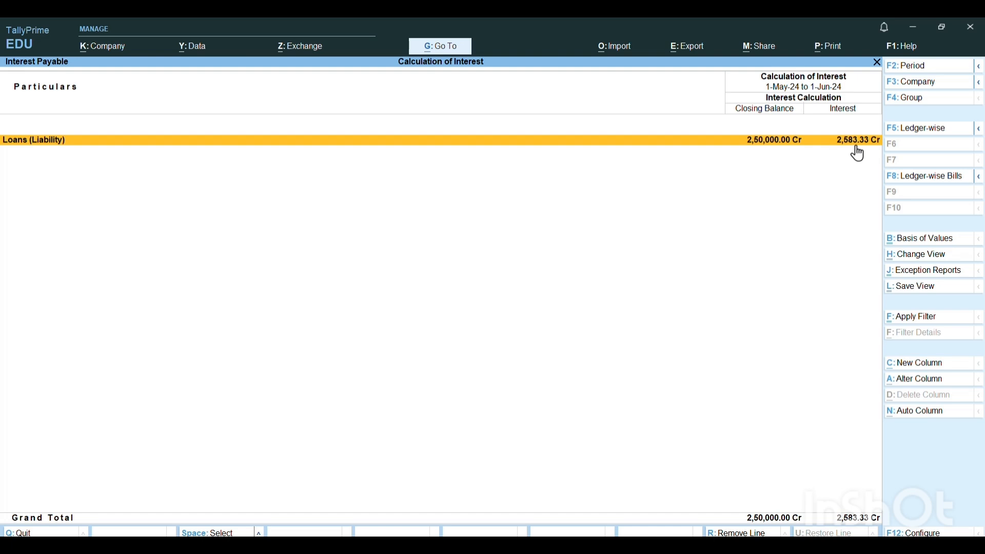
key(Escape)
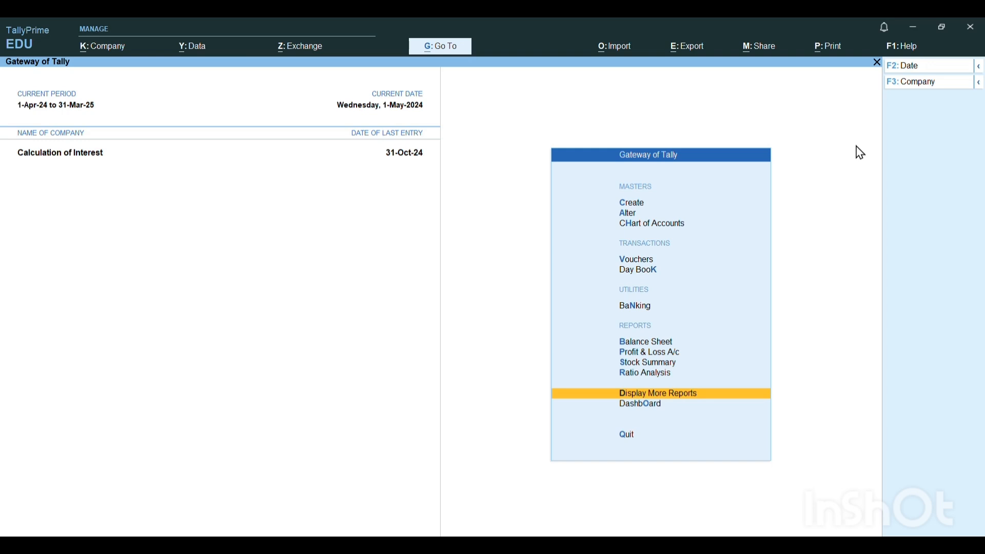
- Open the Credit Note voucher type for alteration
key(Up)
key(Up)
key(Up)
key(Up)
key(Up)
key(Up)
key(Up)
key(Up)
key(Up)
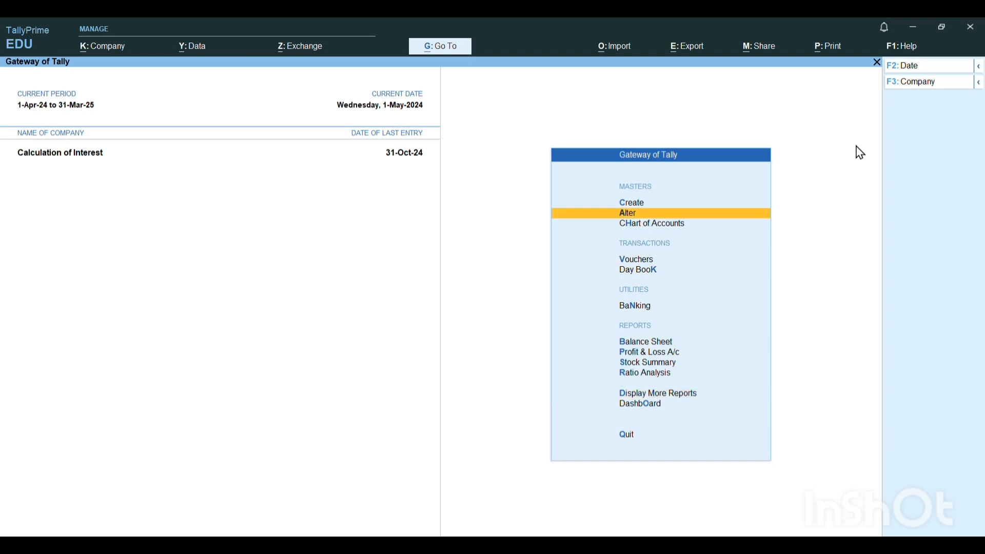
key(Return)
key(Down)
key(Down)
key(Down)
key(Return)
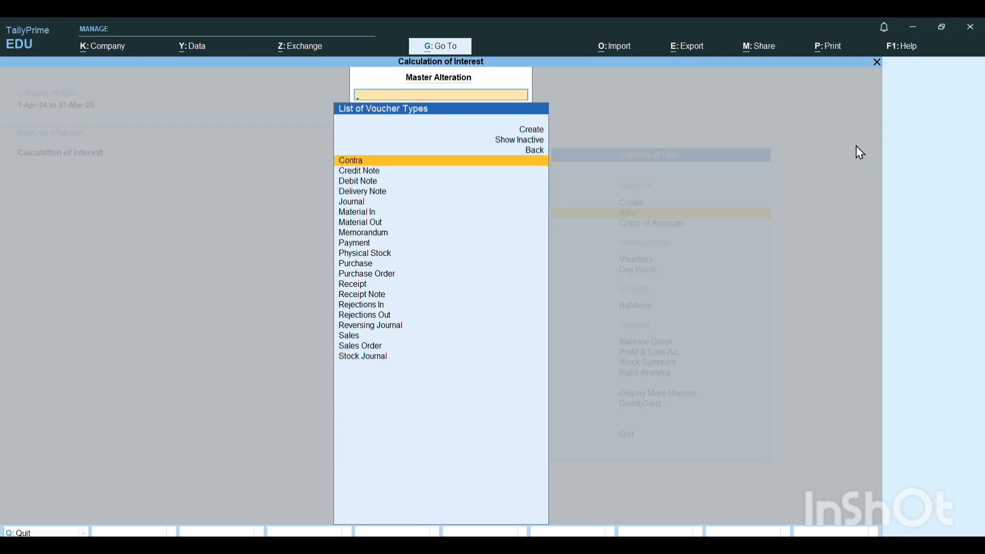
key(Down)
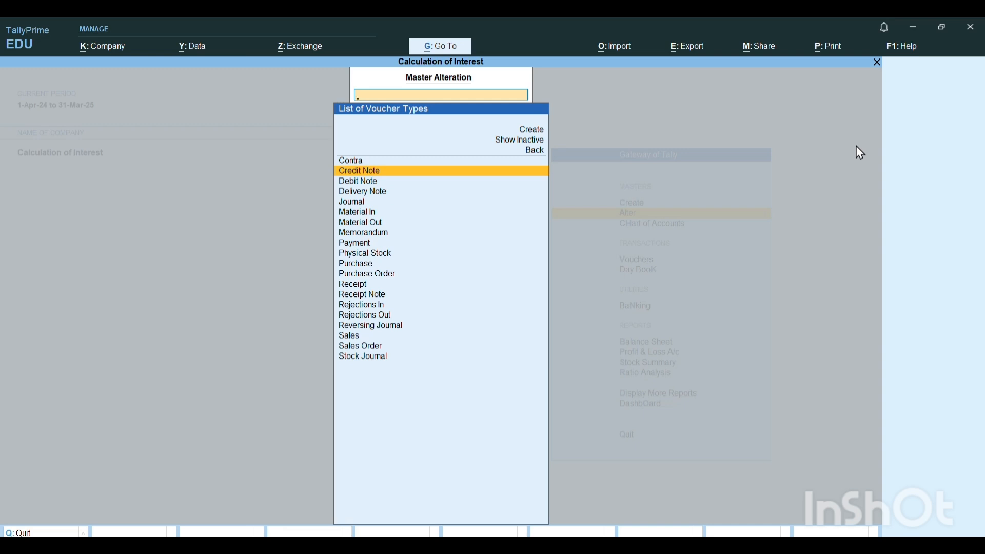
key(Return)
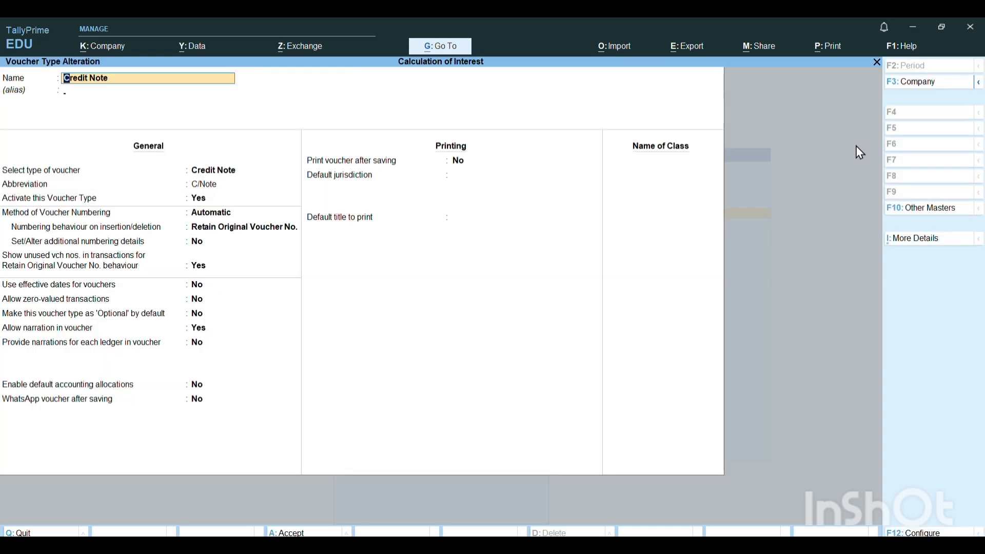
- Add a voucher class named SIMPLE INTEREST to the Credit Note type, keeping its general and printing settings
key(Return)
key(Return)
key(Return)
key(Return)
key(Return)
key(Return)
key(Return)
key(Return)
key(Return)
key(Return)
key(Return)
key(Return)
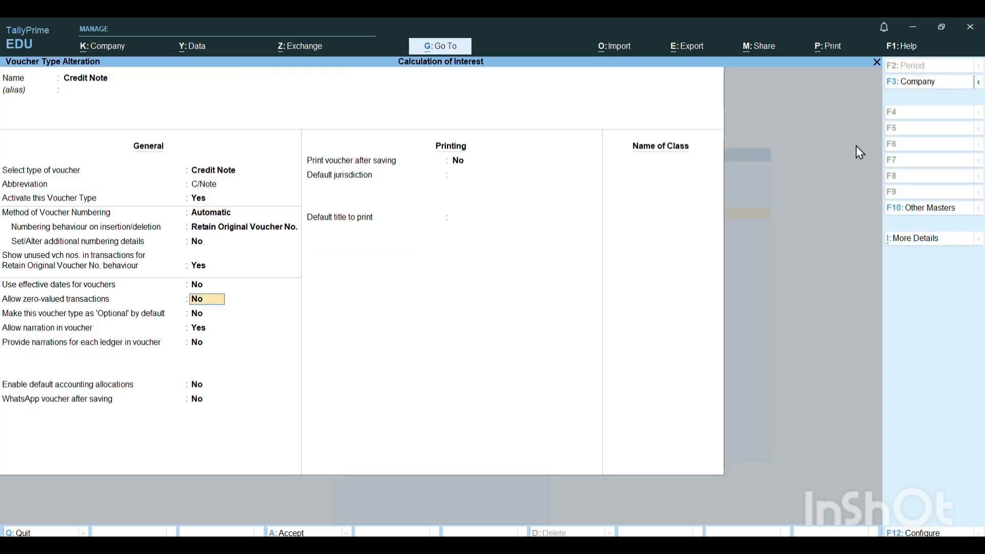
key(Return)
key(Return)
key(Return)
key(Return)
key(Return)
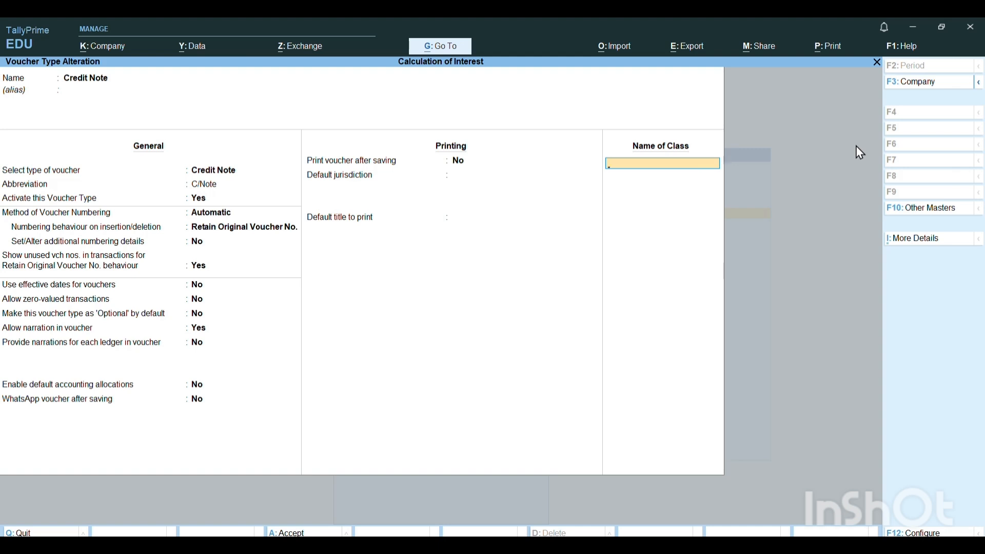
text(SIM)
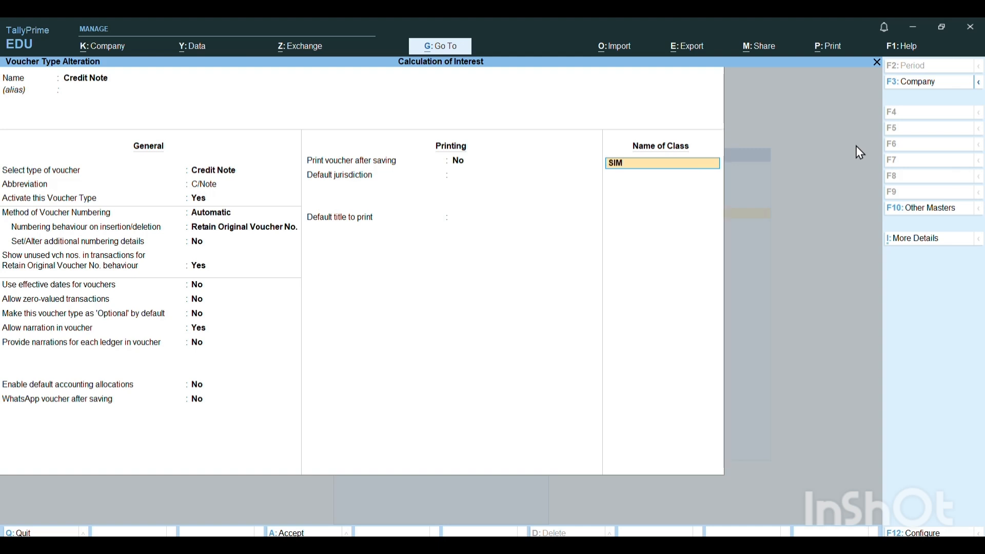
text(PLE INTEREST)
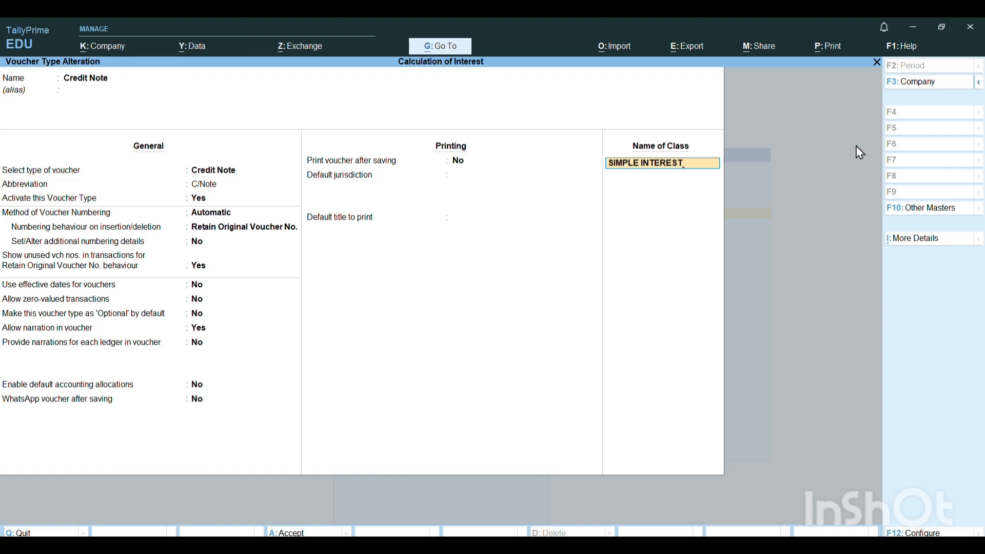
key(Return)
key(Return)
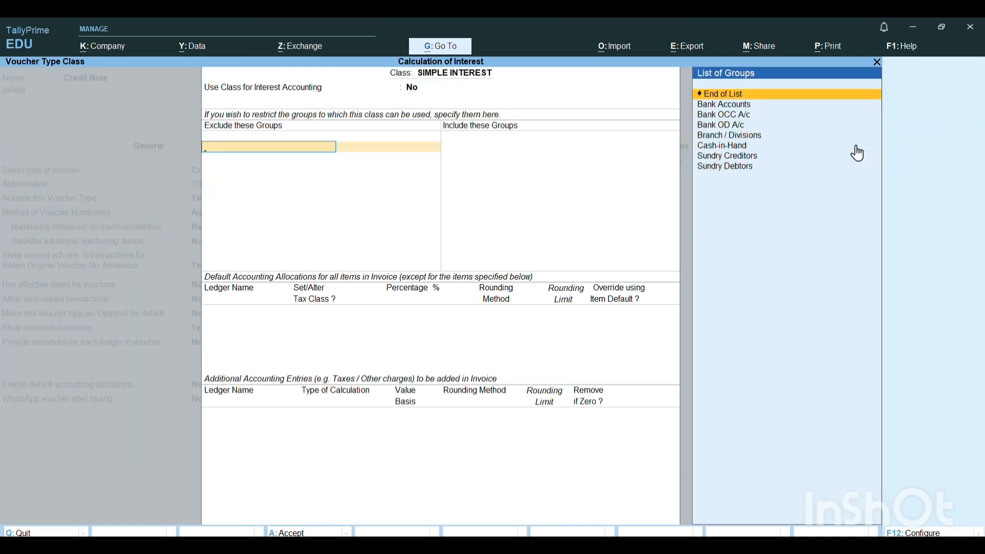
- Enable interest accounting for the SIMPLE INTEREST class, leaving compound interest treatment at its default, and save the altered voucher type
key(BackSpace)
text(Y)
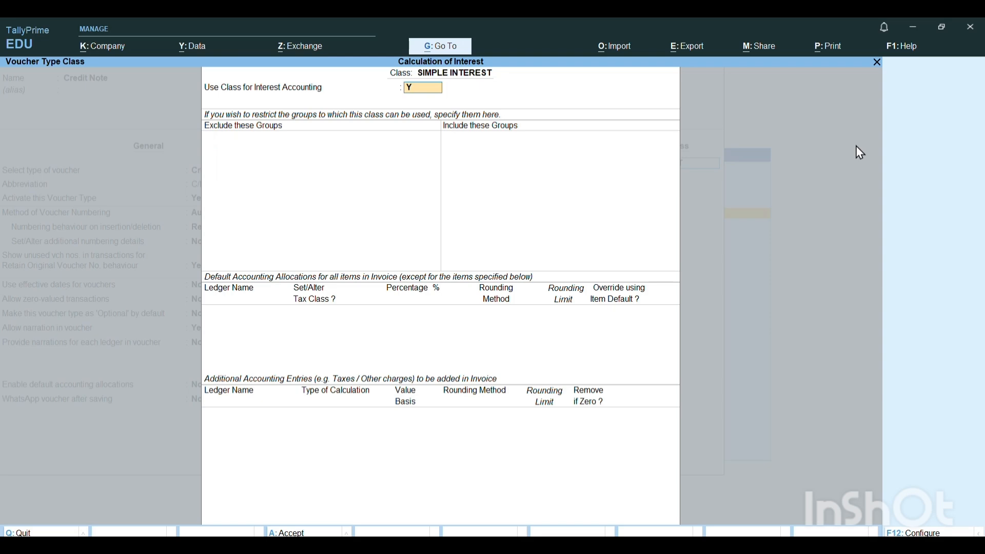
key(Return)
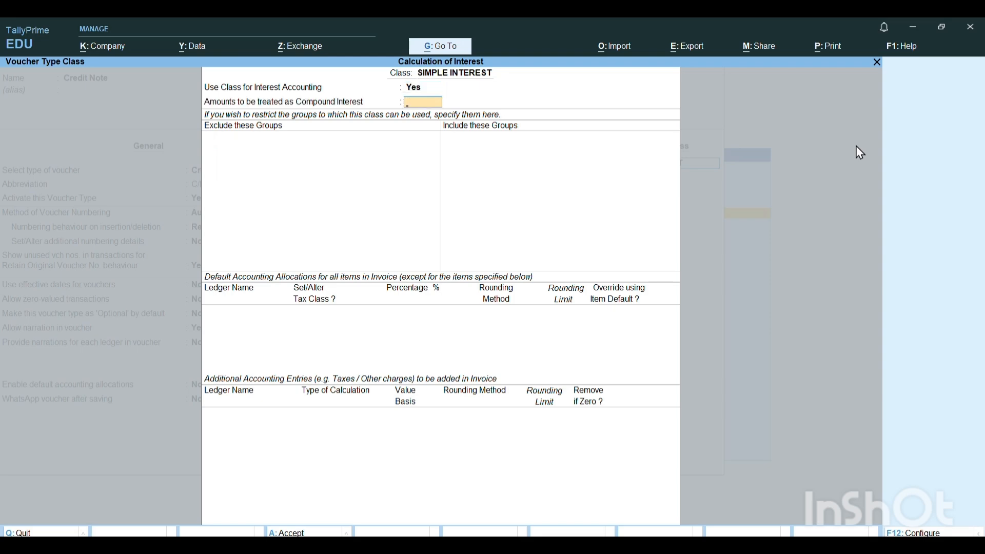
key(Return)
key(ctrl+a)
key(Return)
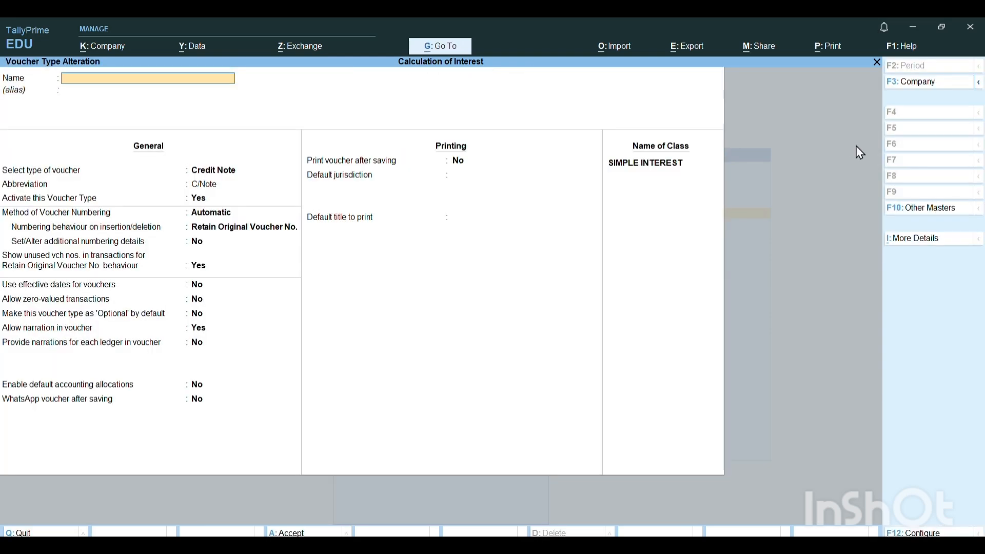
- Leave the voucher type alteration and start a Credit Note voucher using the SIMPLE INTEREST class
key(Escape)
key(Escape)
key(Escape)
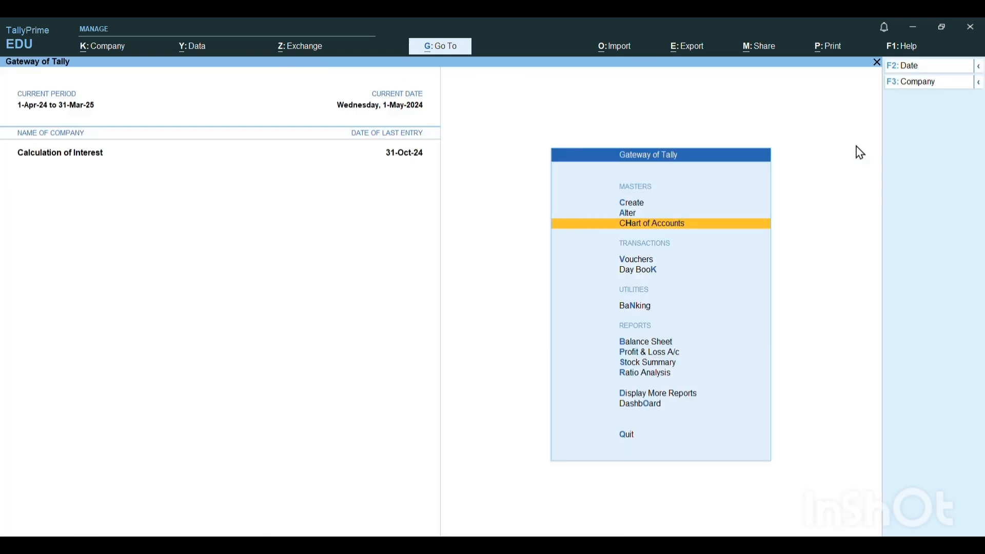
key(Down)
key(Return)
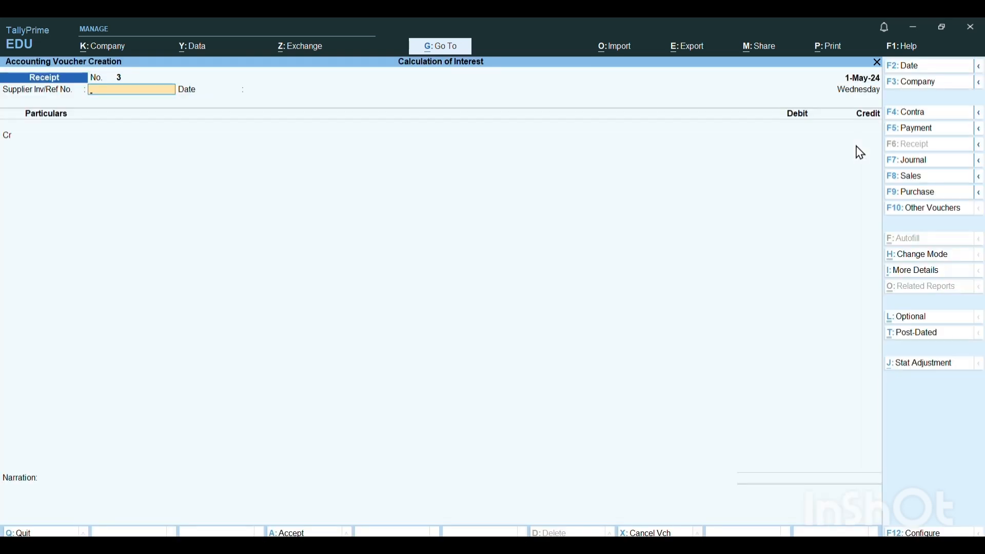
key(F10)
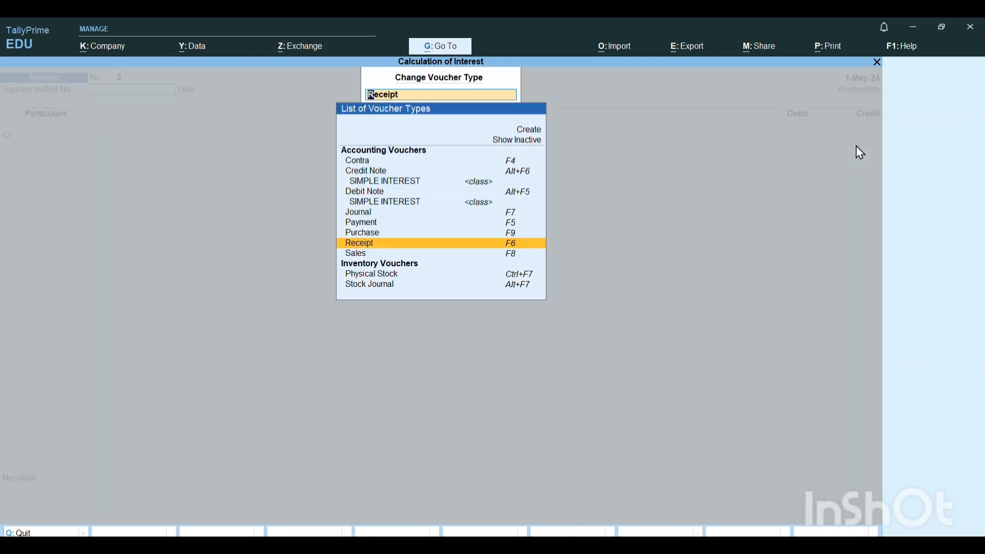
key(Up)
key(Up)
key(Up)
key(Up)
key(Up)
key(Up)
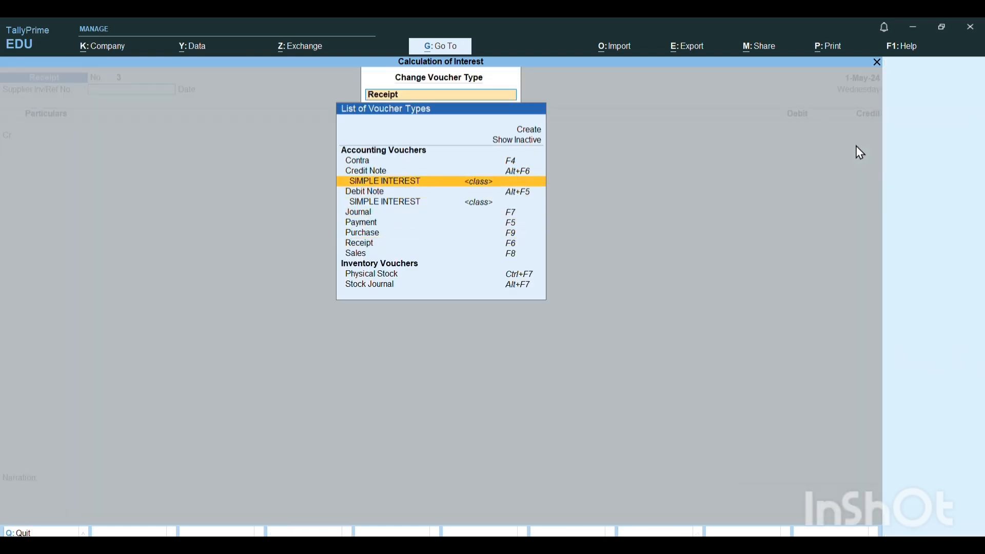
key(Return)
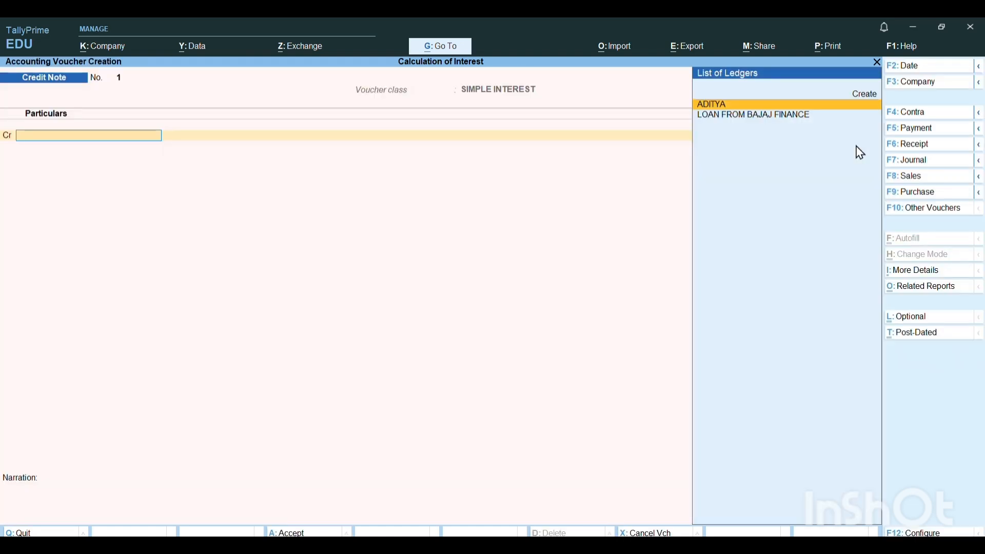
- Credit the LOAN FROM BAJAJ FINANCE ledger in the credit note and accept its default party details
key(Down)
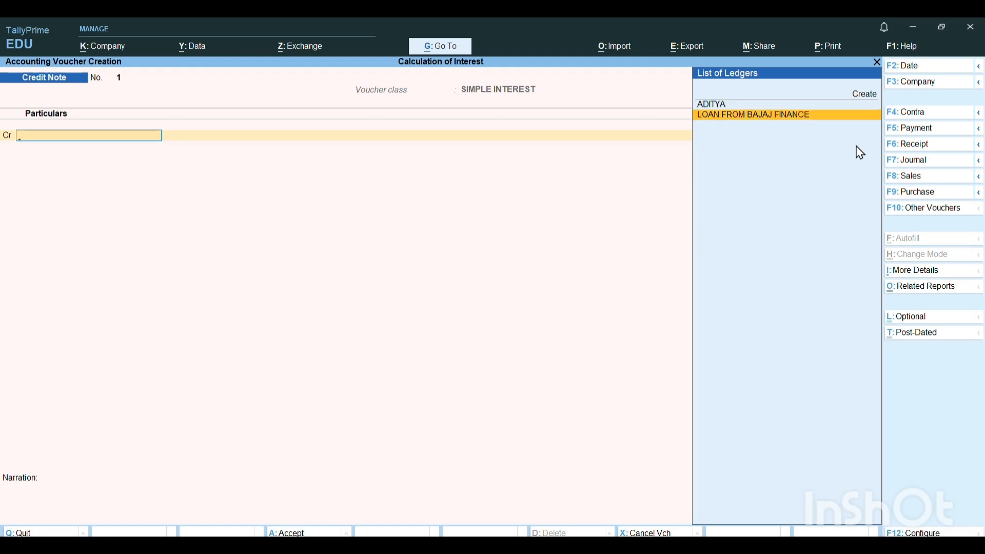
key(Return)
key(Return)
key(ctrl+a)
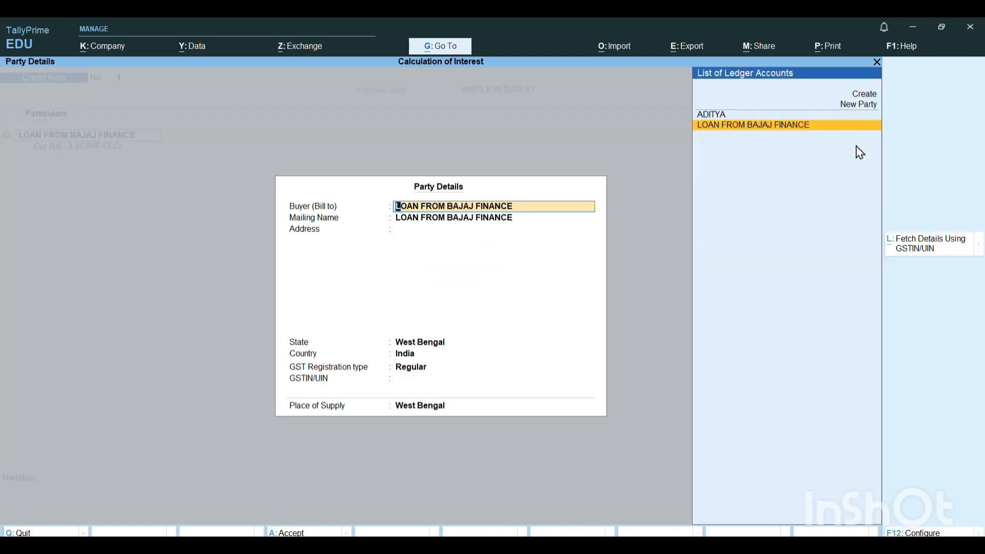
key(ctrl+a)
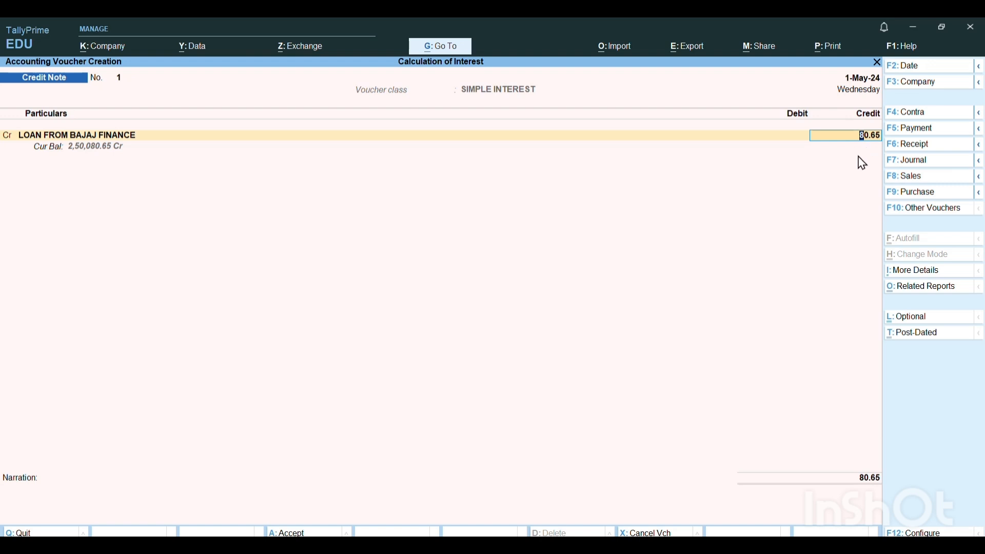
- Set the credit note's voucher date to 1-Jun-24 and accept the automatically calculated interest as the credit amount
click(870, 87)
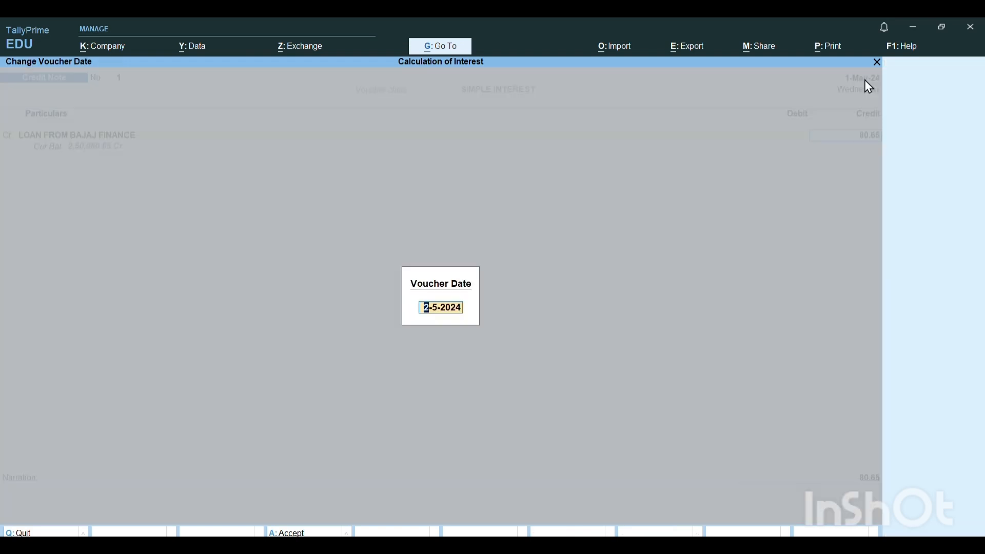
text(1-6)
key(Return)
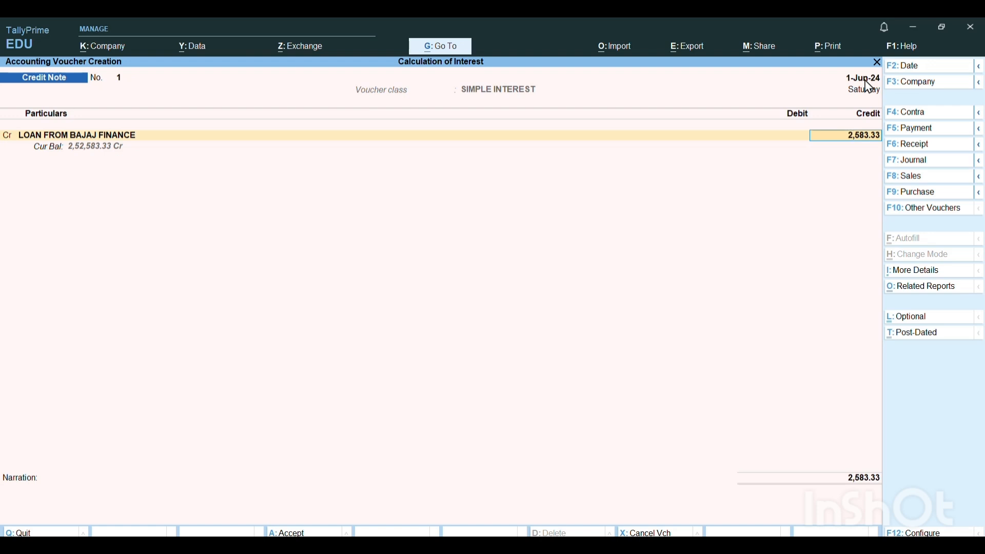
key(Return)
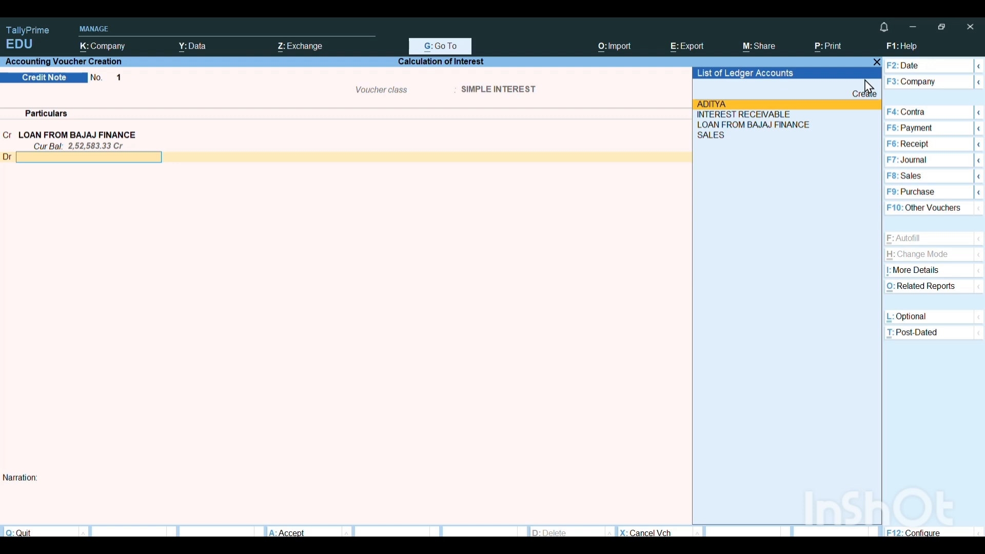
- Start creating a ledger for the debit line and name it INTEREST PAYABLE, without an alias
click(867, 92)
text(IN)
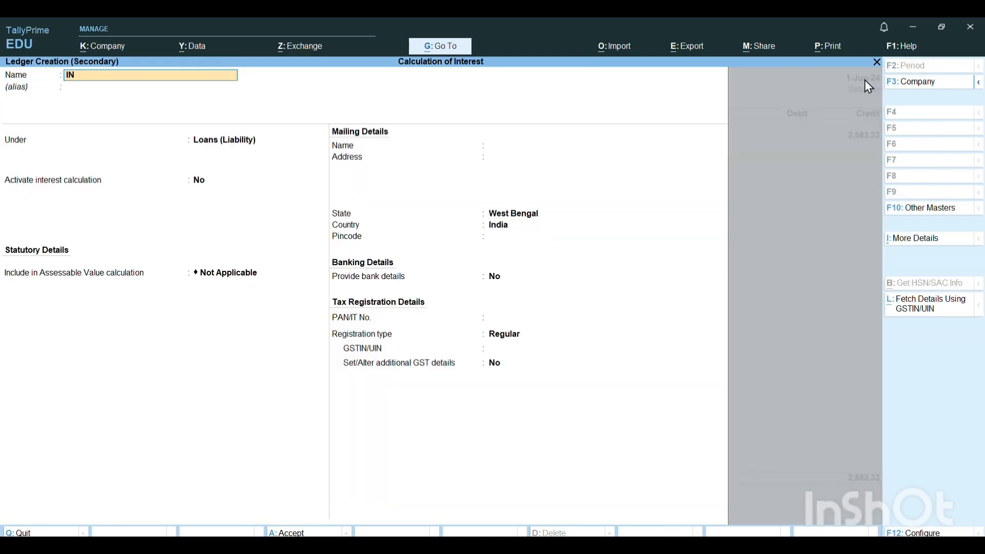
text(R)
key(BackSpace)
text(TEREST PAYABLE)
key(Return)
key(Return)
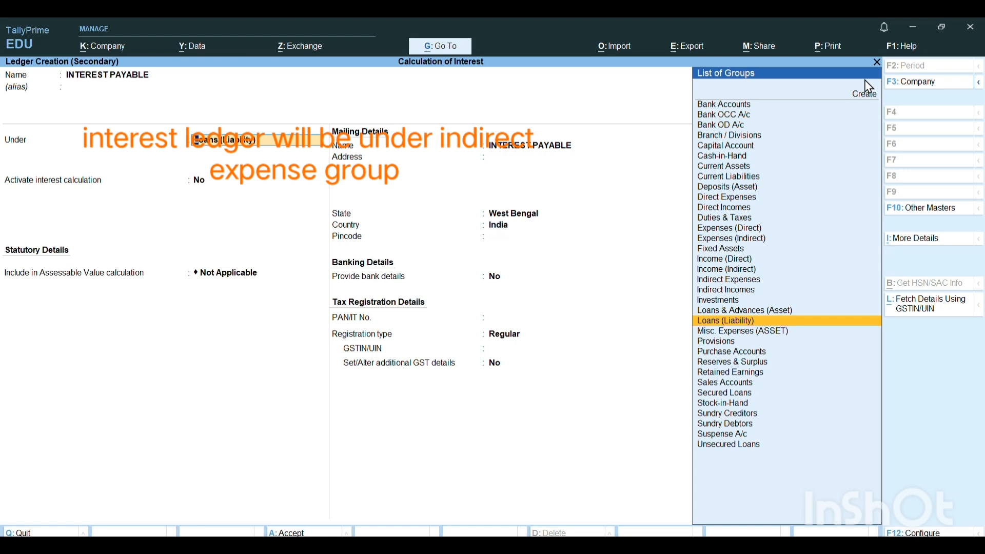
- Keep the new ledger under Loans (Liability) with default mailing, banking and tax details, and save it
key(Return)
key(Return)
key(Return)
key(Return)
key(Return)
key(Return)
key(Return)
key(Return)
key(Return)
key(Return)
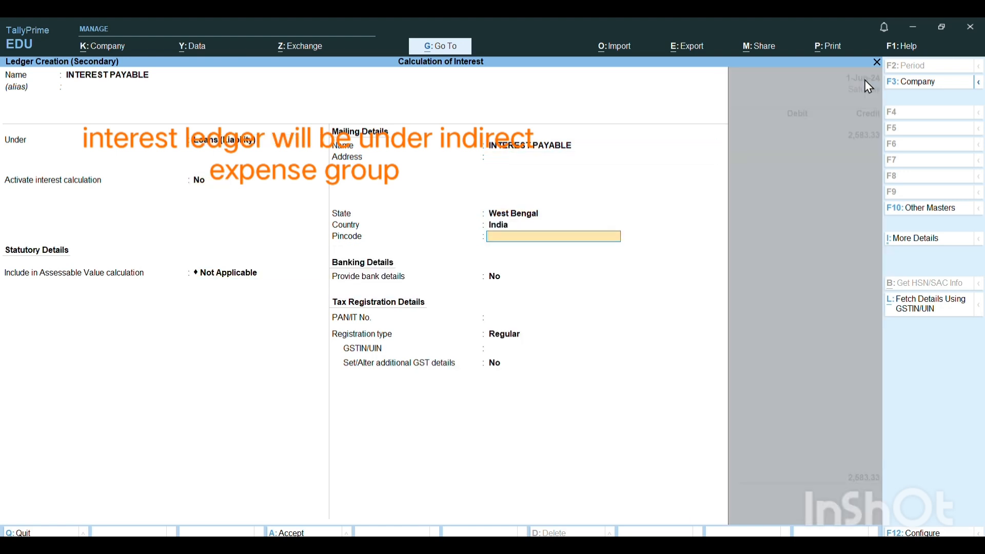
key(Return)
key(Return)
key(Return)
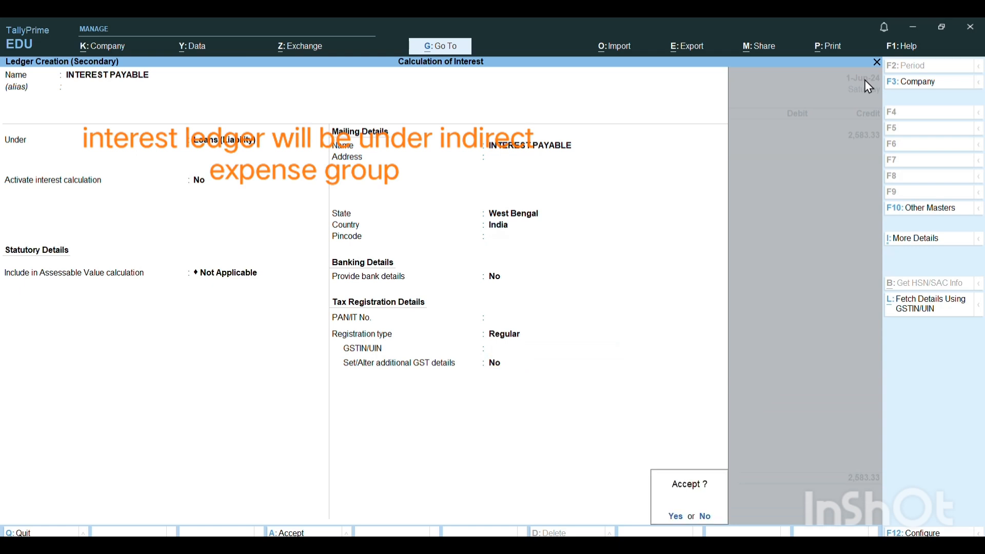
key(Return)
key(Return)
key(Return)
key(Return)
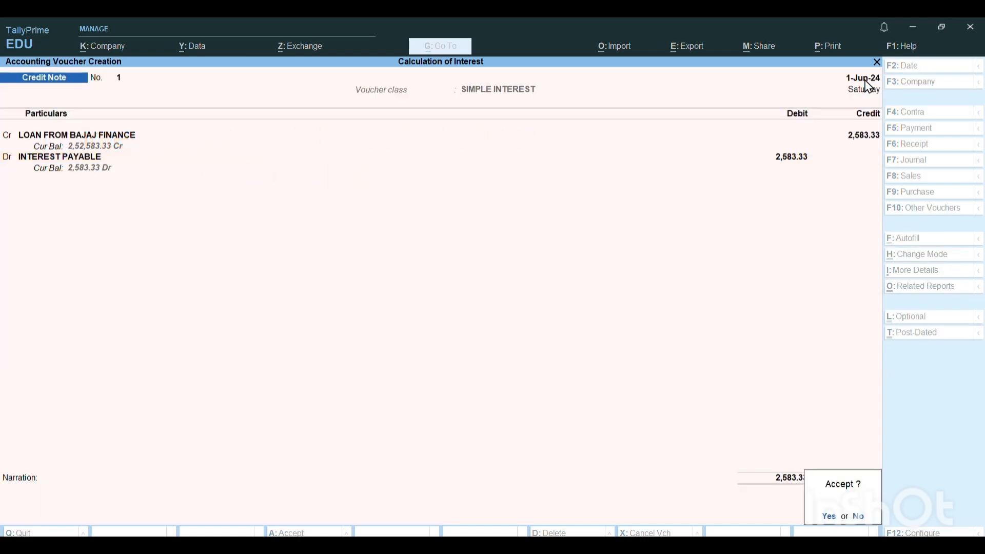
- Debit INTEREST PAYABLE with the calculated interest, save the credit note without a narration, and quit voucher entry
key(Escape)
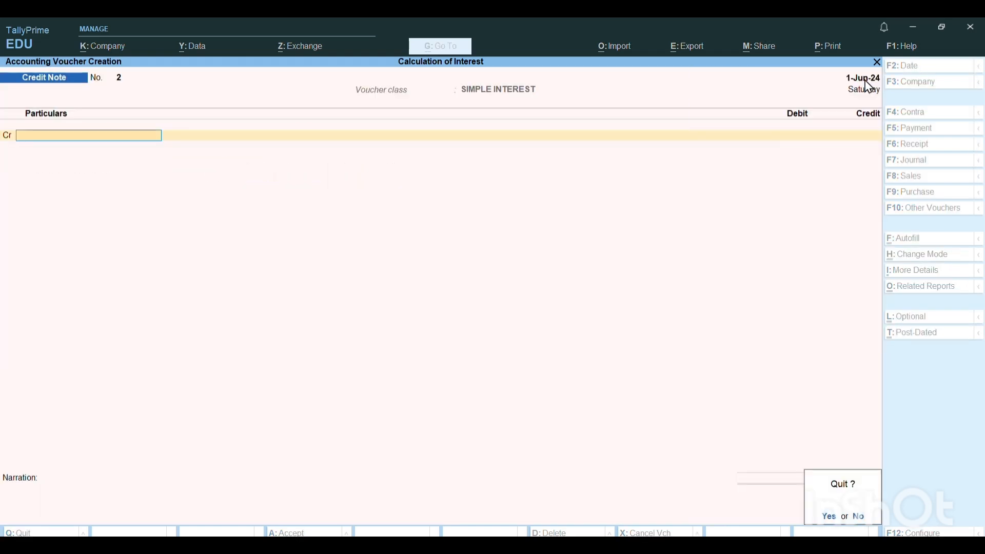
key(Return)
- Check the interest payable and Bajaj Finance loan balances in the detailed Balance Sheet, and return to the Gateway
key(b)
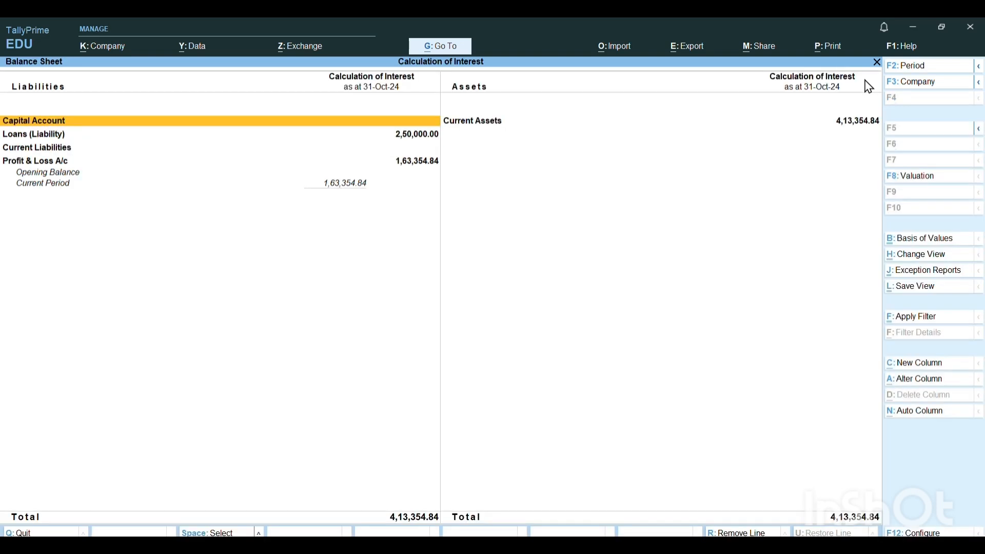
key(alt+F1)
key(Down)
key(Down)
key(Down)
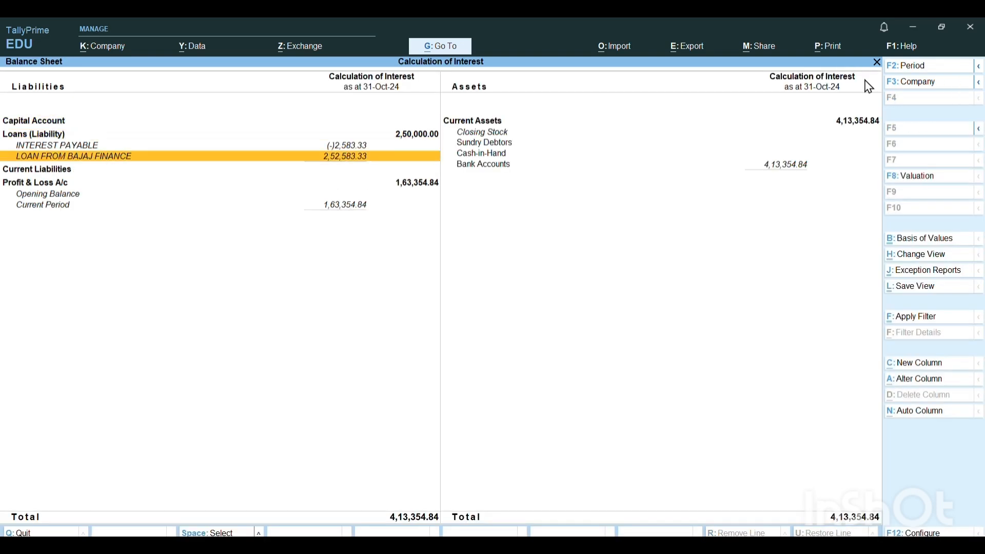
key(Return)
key(Escape)
key(Escape)
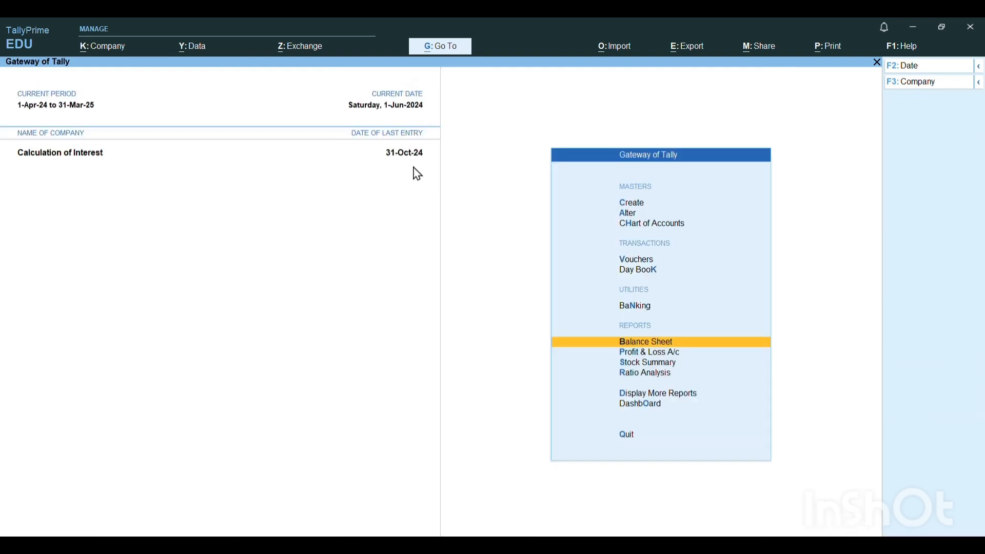
- Start a Payment voucher dated 1-Jun-24 and choose LOAN FROM BAJAJ FINANCE as the debit ledger
key(v)
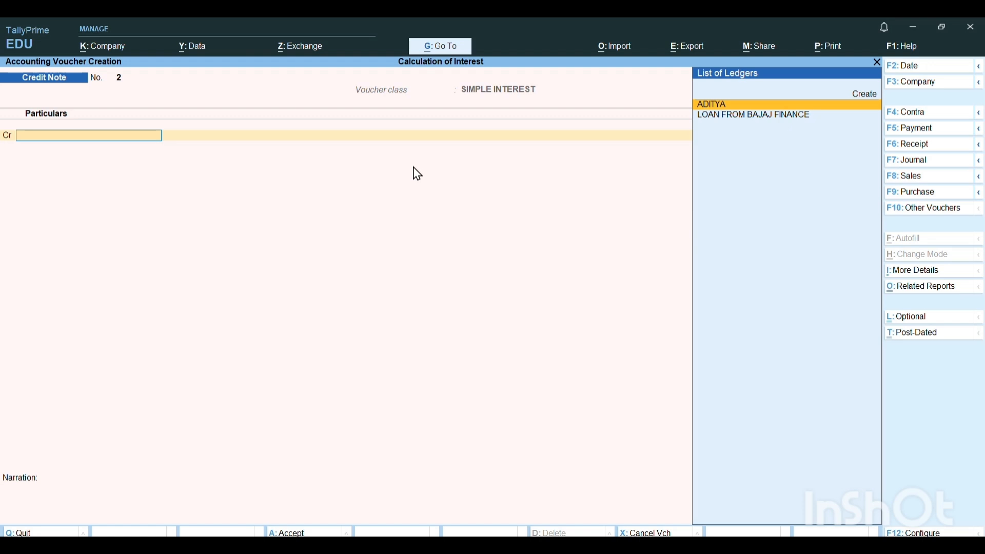
key(F5)
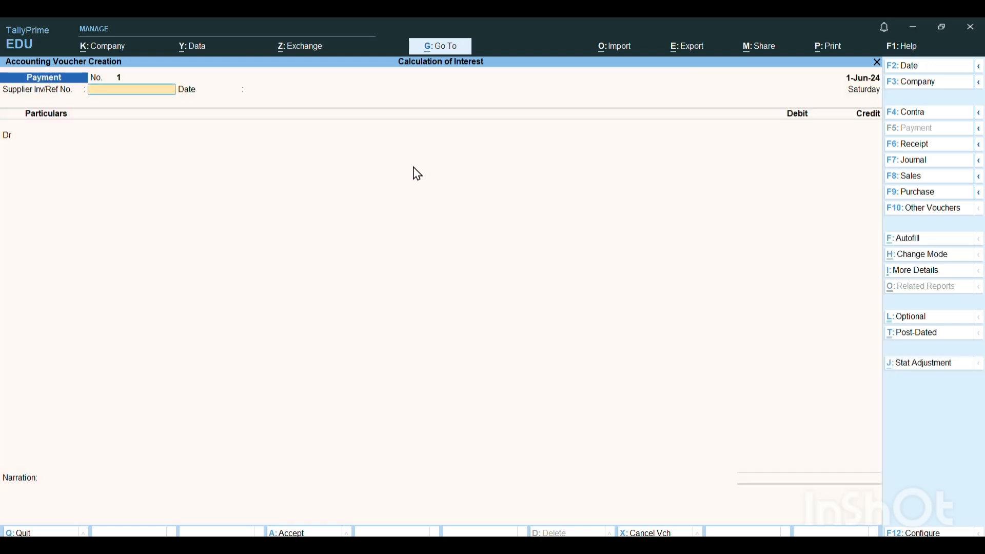
key(Return)
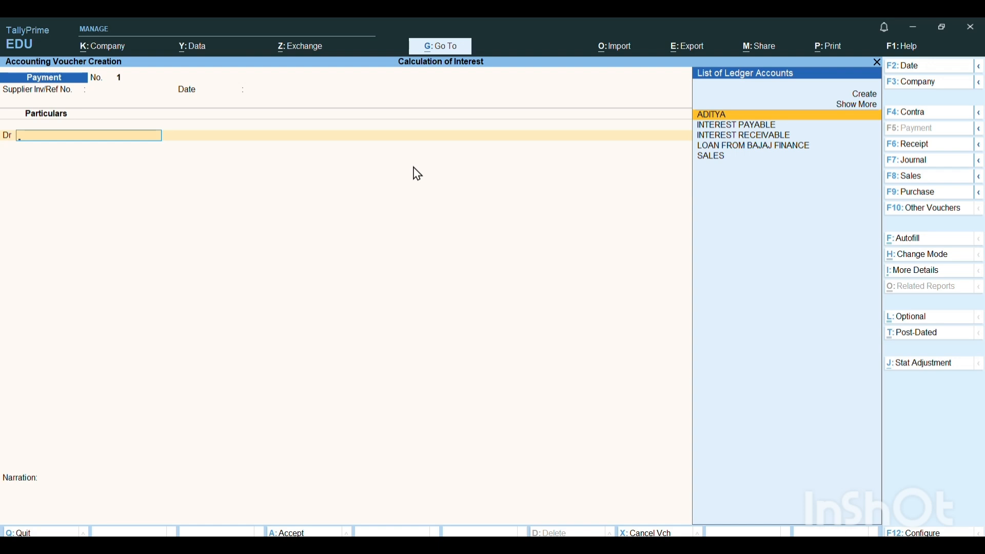
key(Down)
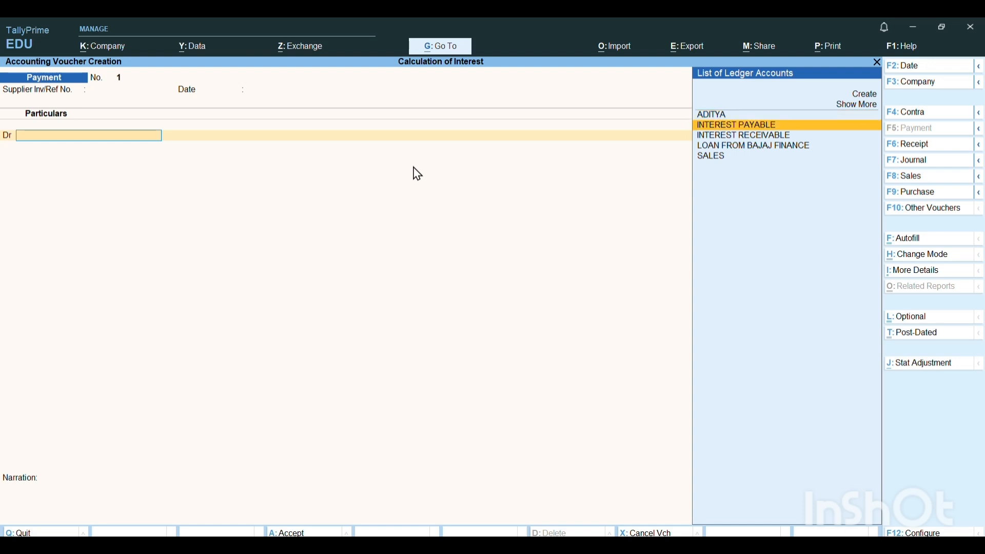
key(Down)
key(Down)
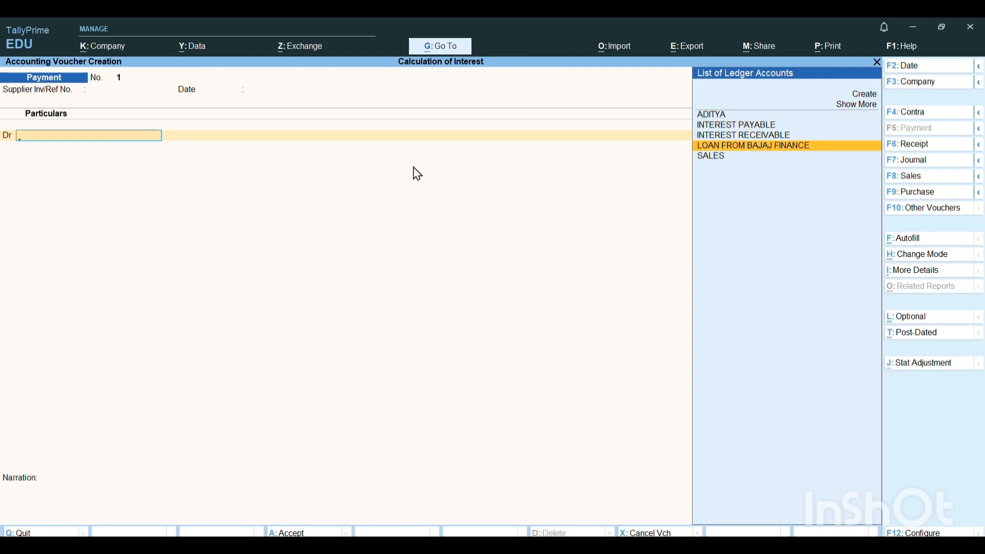
key(Return)
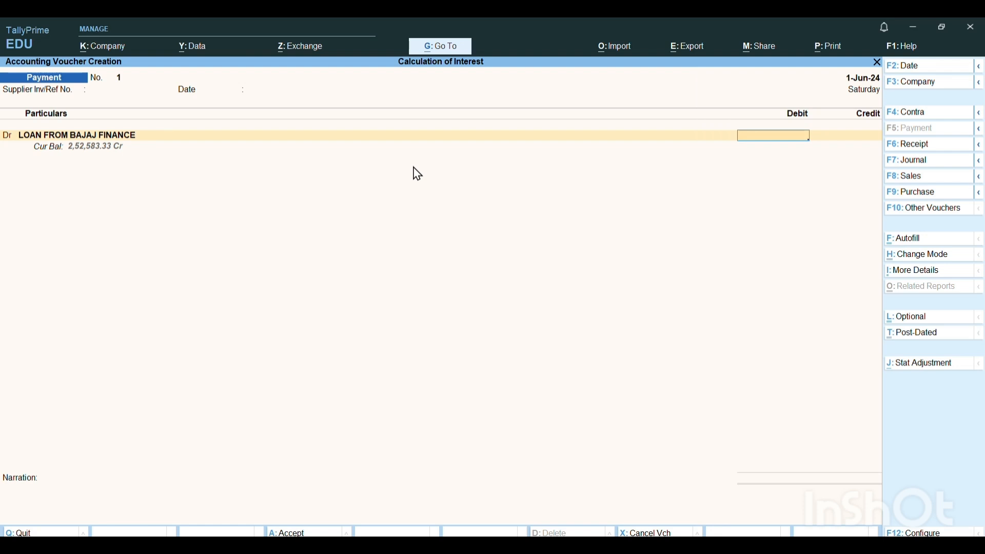
- Set the debit amount for the Bajaj Finance loan to 2,52,583.33
text(250)
key(BackSpace)
text(2583.33)
key(Return)
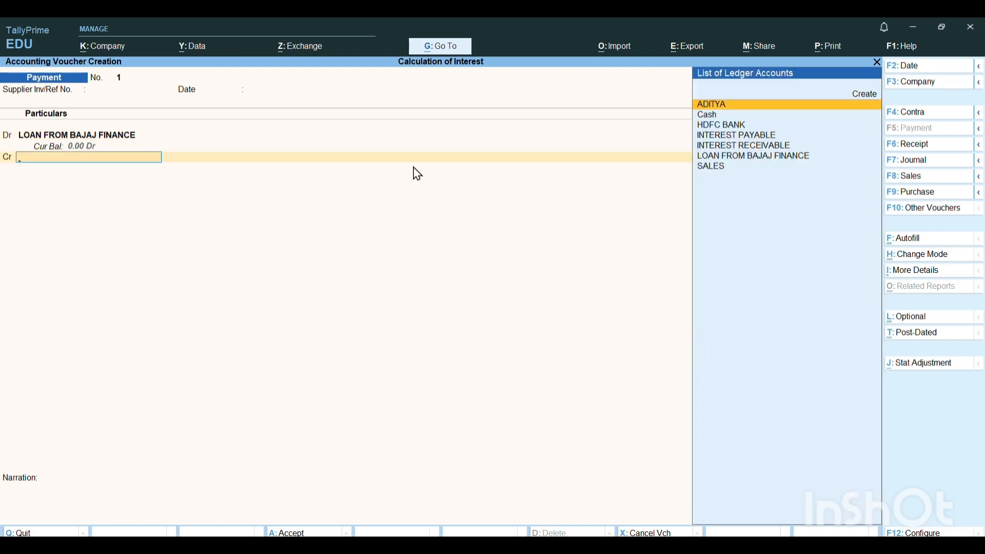
- Credit HDFC BANK with the full payment amount, save the payment without a narration, and quit voucher entry
text(BA)
key(Return)
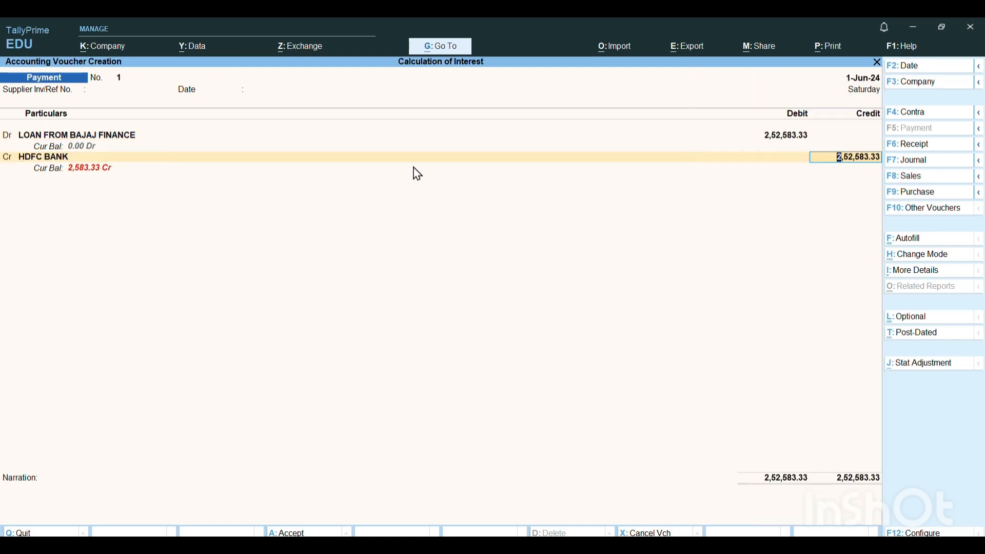
key(Return)
key(Return)
key(Return)
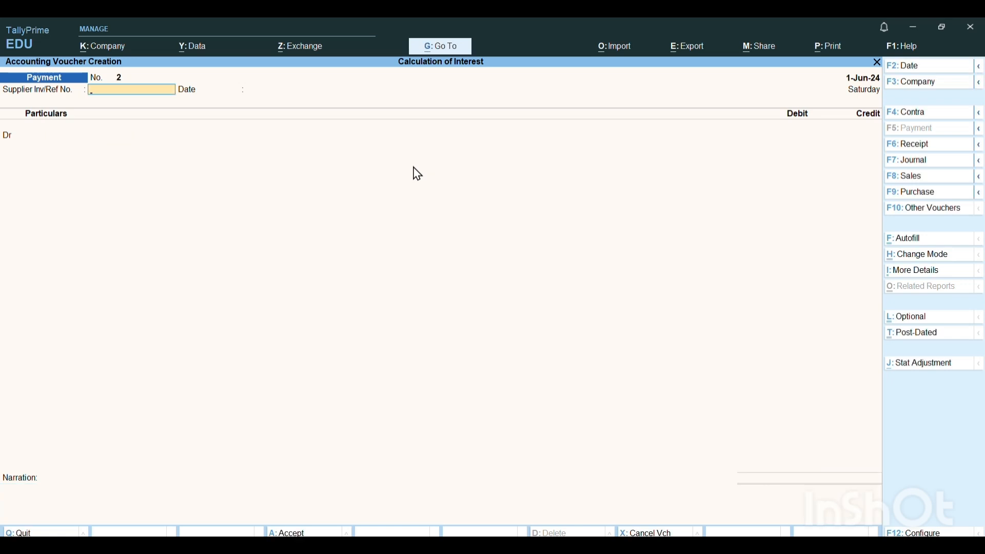
key(Escape)
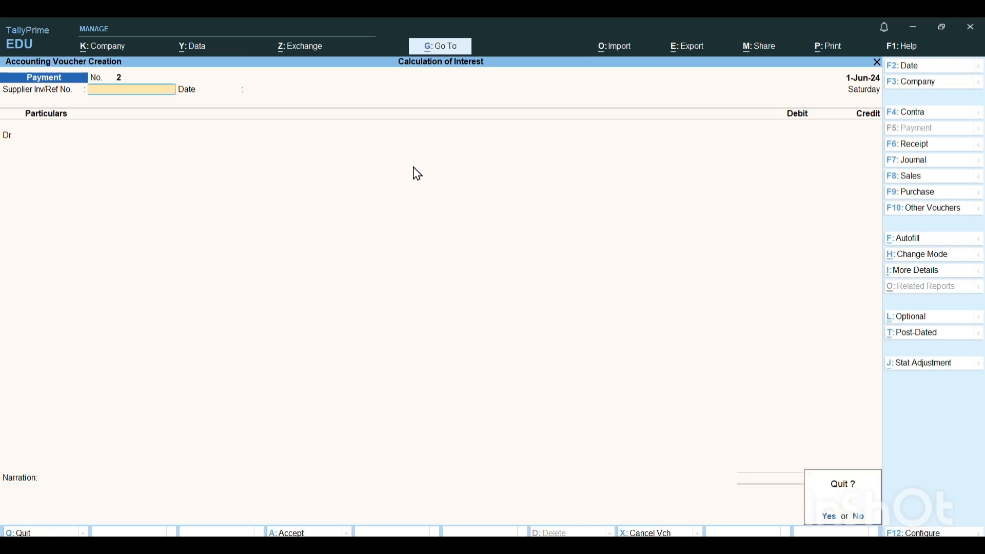
key(Return)
- Review the loan and bank account balances in the detailed Balance Sheet after the repayment, and close the report
key(b)
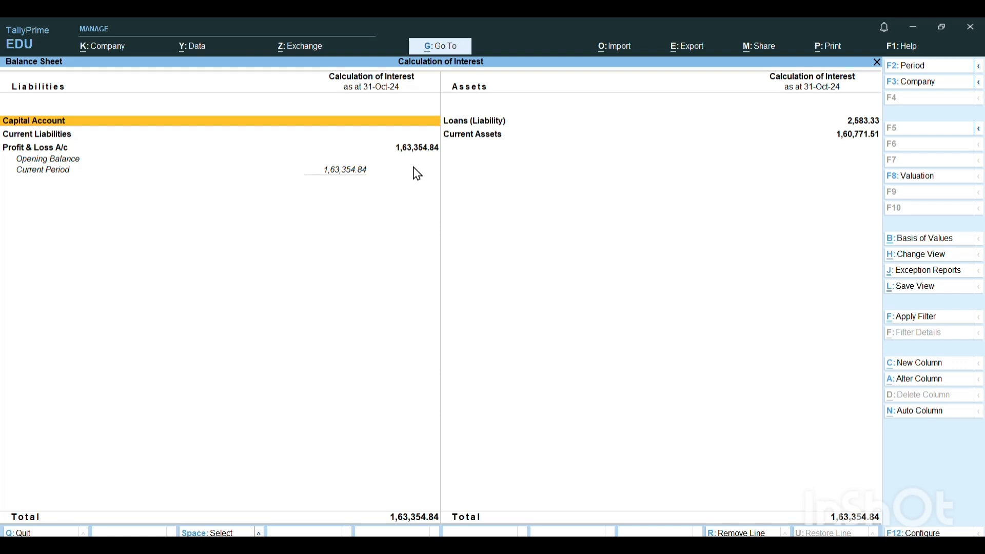
key(alt+F5)
key(alt+F5)
key(alt+F5)
key(Down)
key(Down)
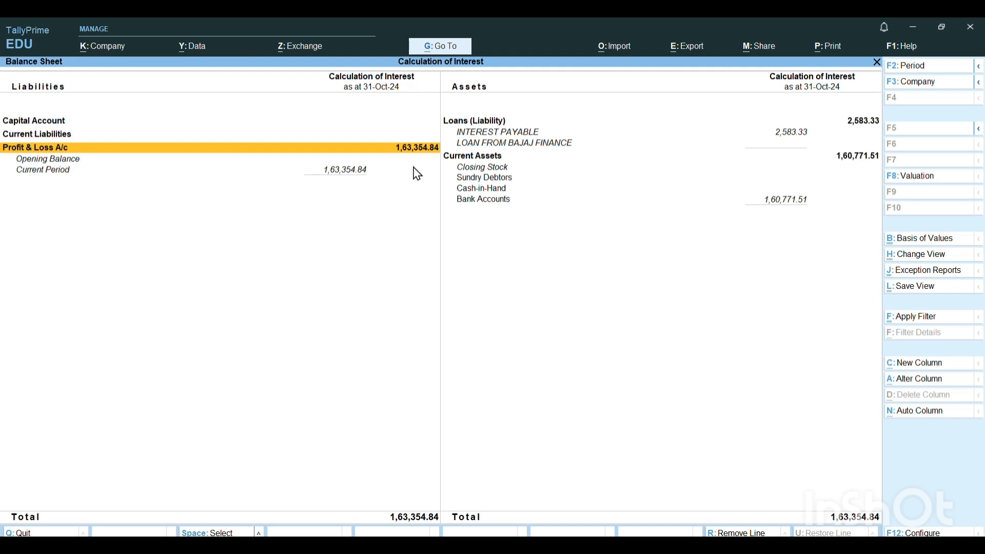
key(Escape)
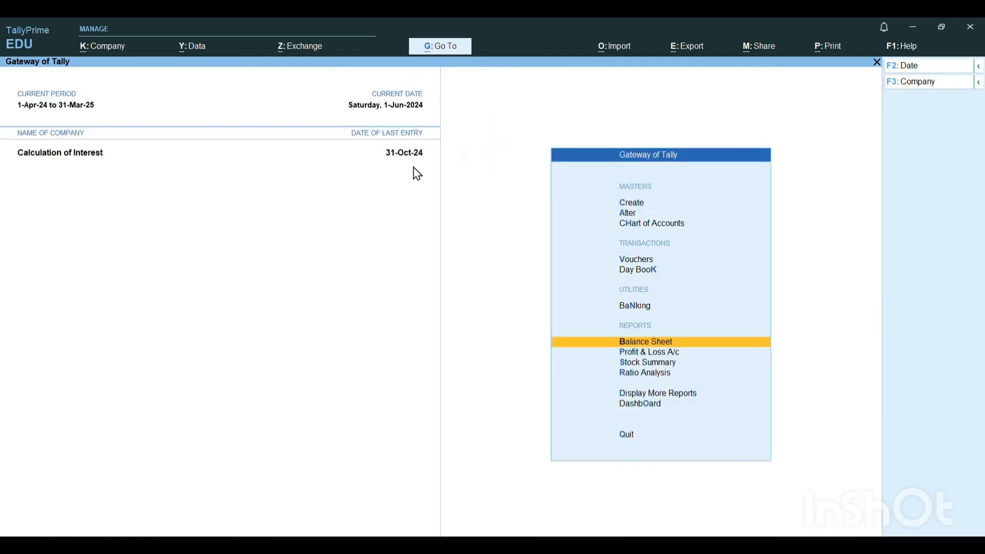